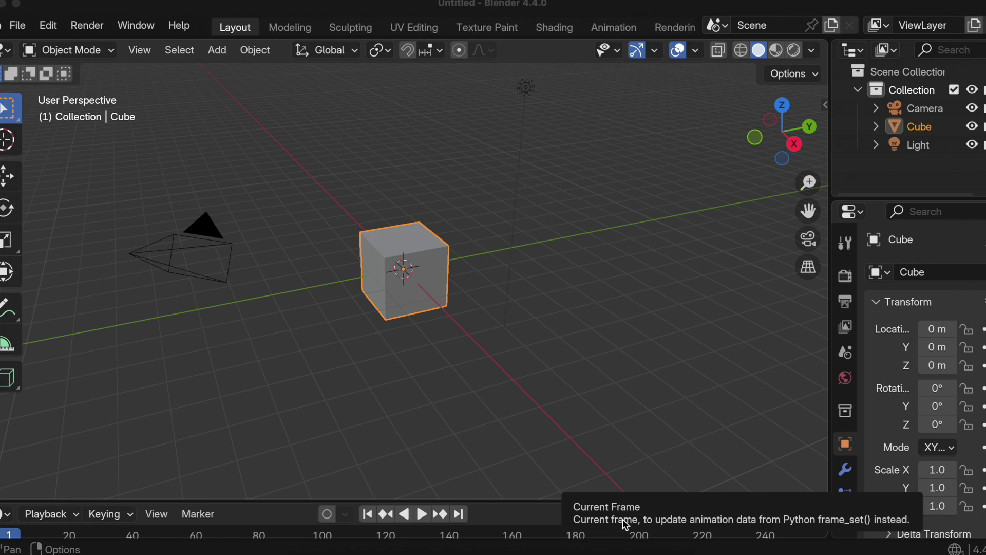
# - Enable the Screencast Keys display for the viewport and hide the sidebar
pyautogui.click(414, 273)
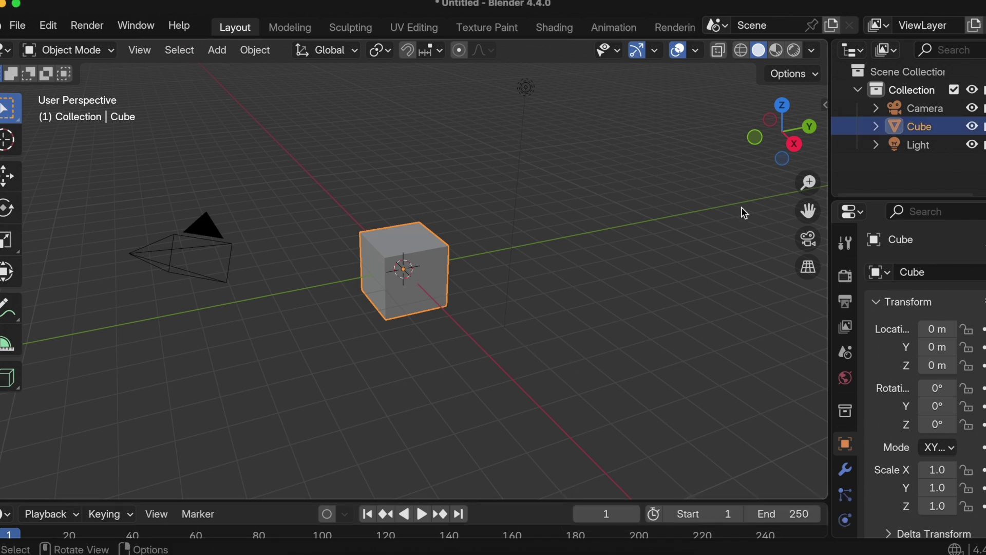
pyautogui.click(825, 105)
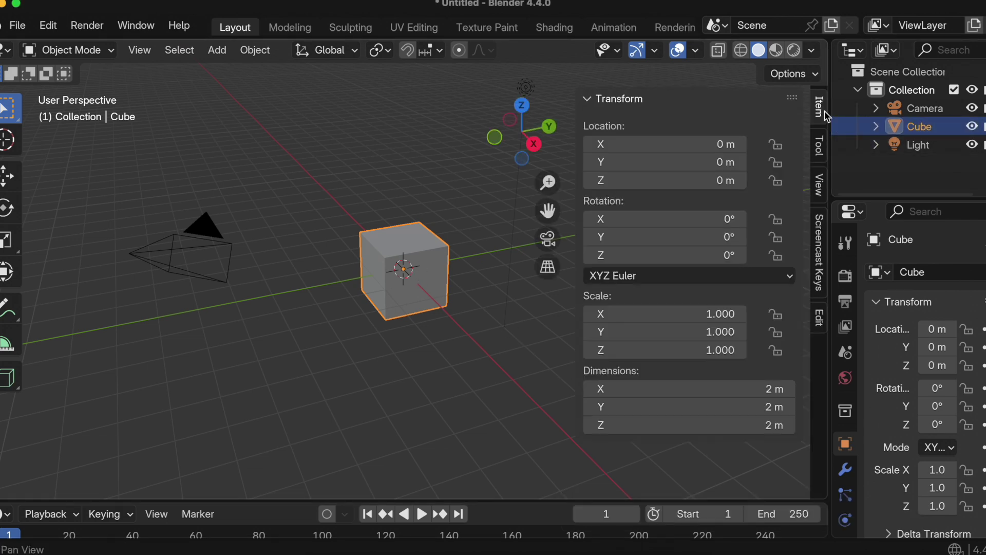
pyautogui.click(817, 264)
pyautogui.click(599, 100)
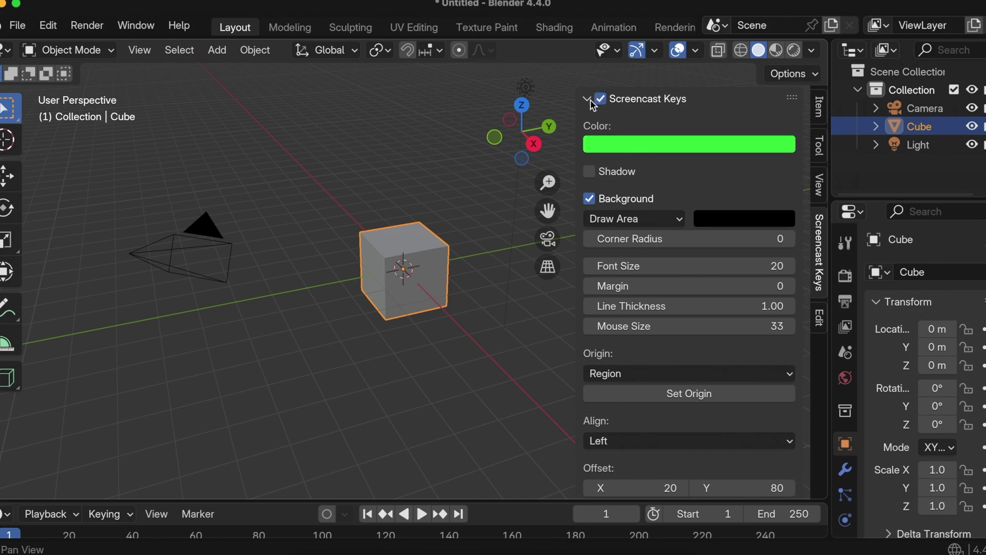
pyautogui.click(586, 98)
pyautogui.moveTo(578, 97); pyautogui.dragTo(826, 100)
# - Delete the default cube from the scene
pyautogui.press('x')
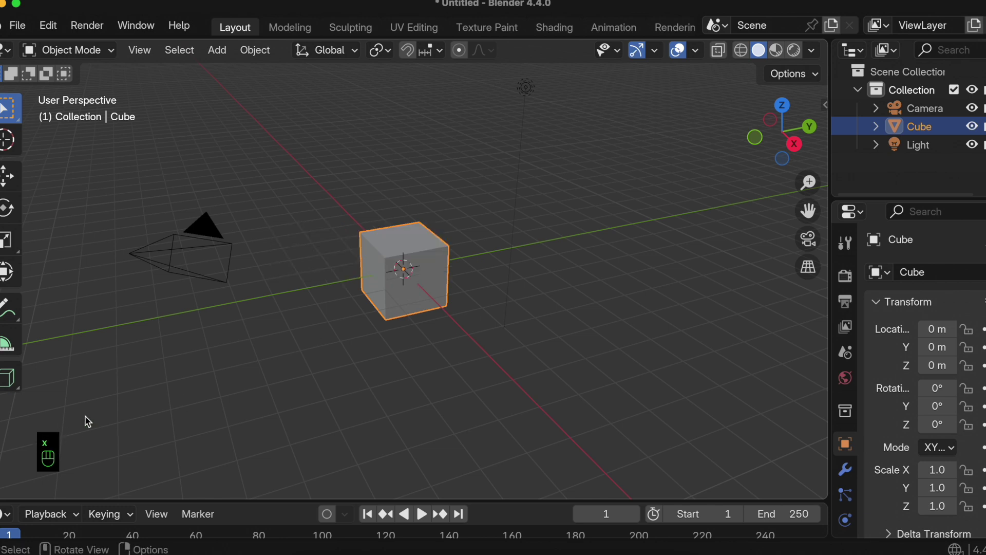
pyautogui.press('x')
pyautogui.click(381, 286)
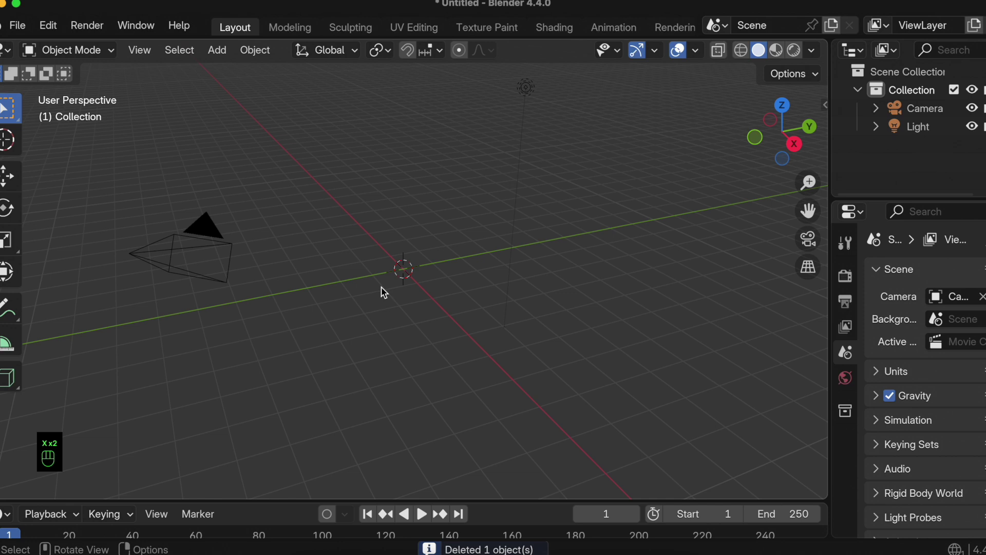
# - Add a mesh circle at the origin and set its vertices to 20
pyautogui.click(219, 53)
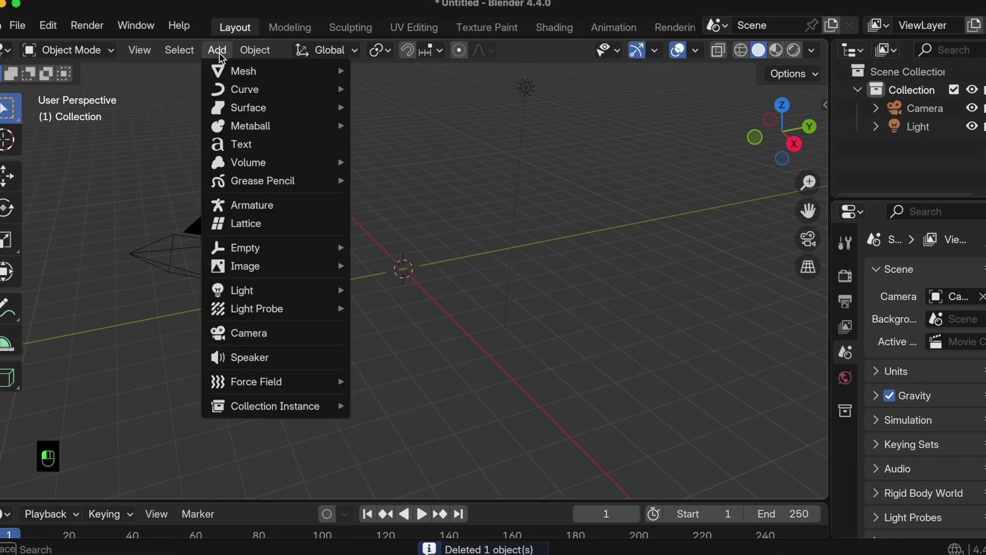
pyautogui.moveTo(242, 71)
pyautogui.click(392, 105)
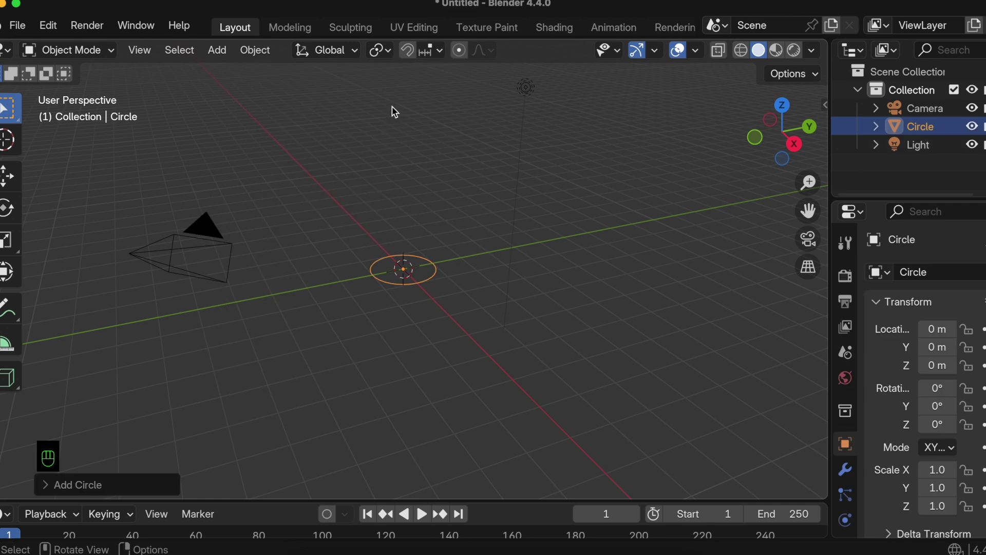
pyautogui.click(77, 485)
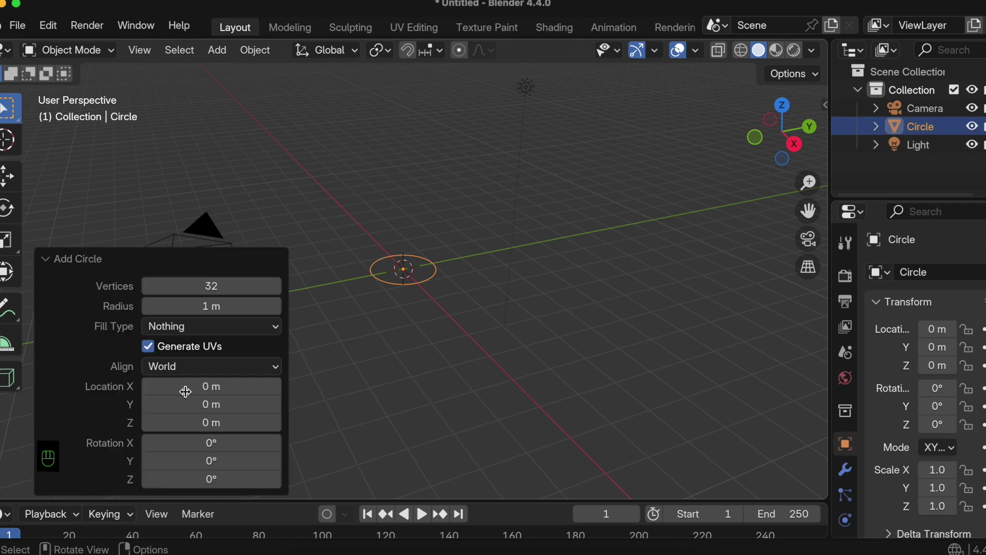
pyautogui.doubleClick(226, 288)
pyautogui.write('20')
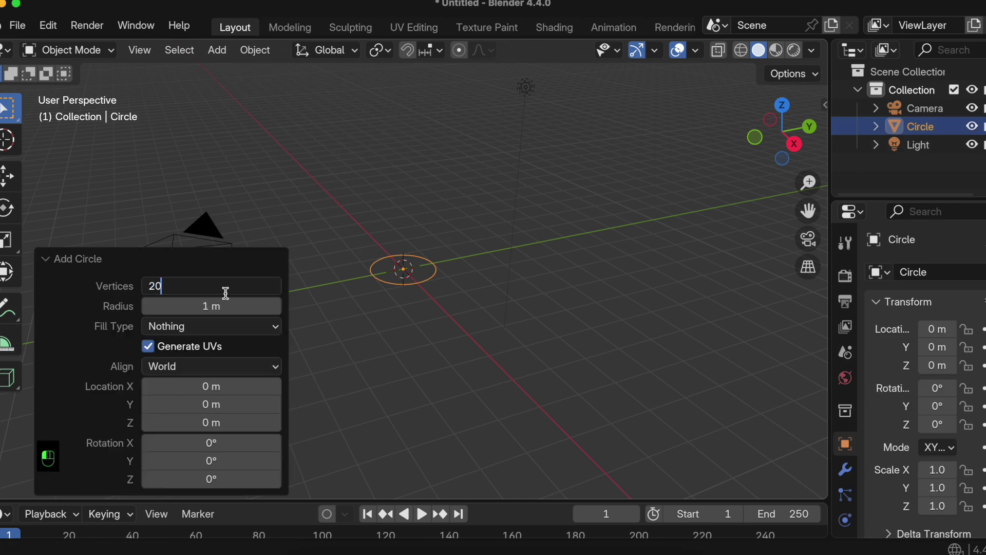
pyautogui.press('Return')
# - Put the circle into Edit Mode and fill it with a face
pyautogui.click(58, 50)
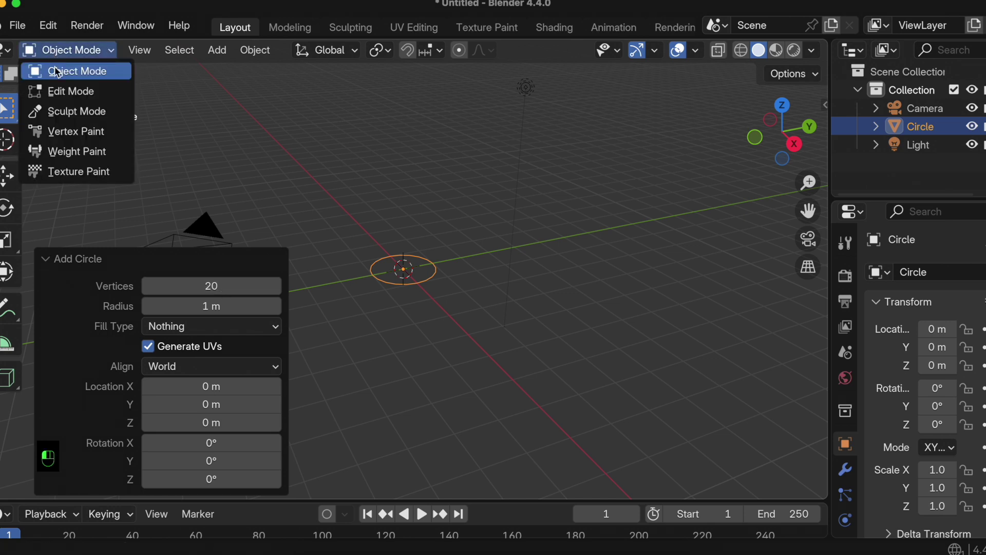
pyautogui.click(61, 90)
pyautogui.press('f')
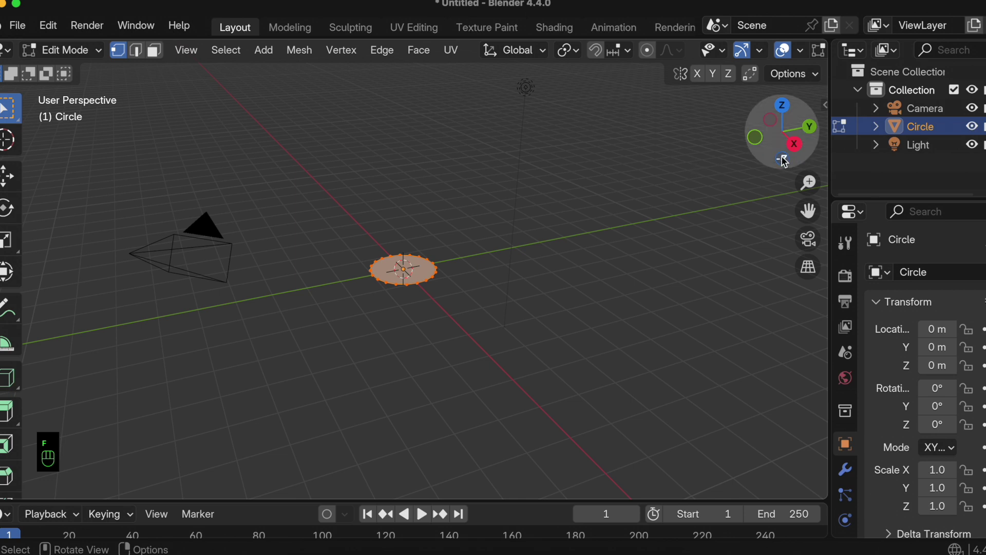
# - In front view, extrude the filled circle upward about 2 m to form the cup's cylinder
pyautogui.click(755, 137)
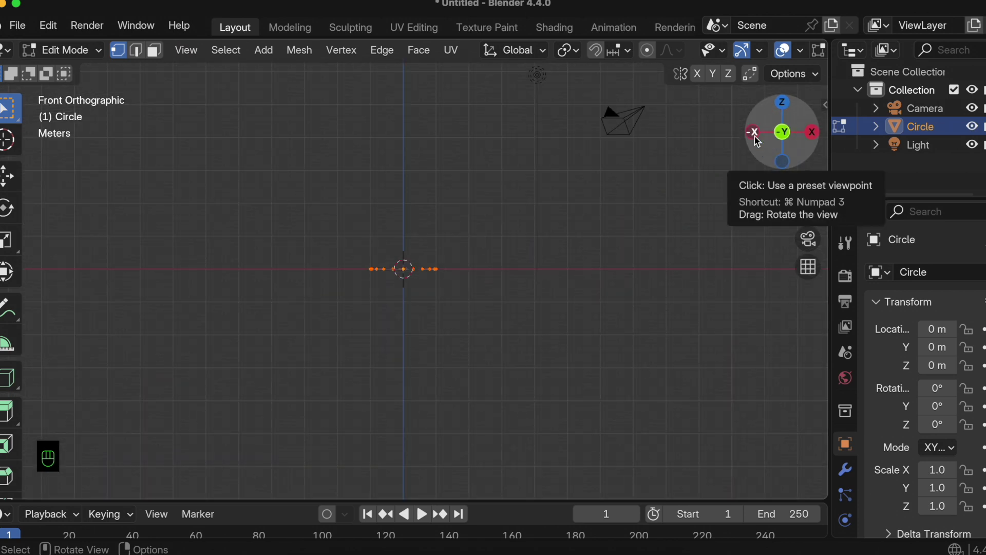
pyautogui.scroll(2, 444, 193)
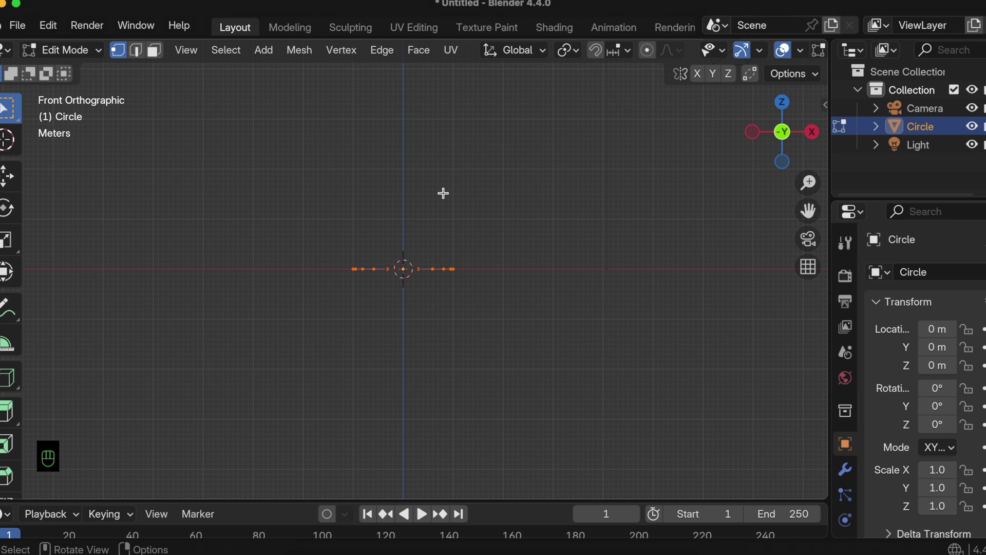
pyautogui.press('e')
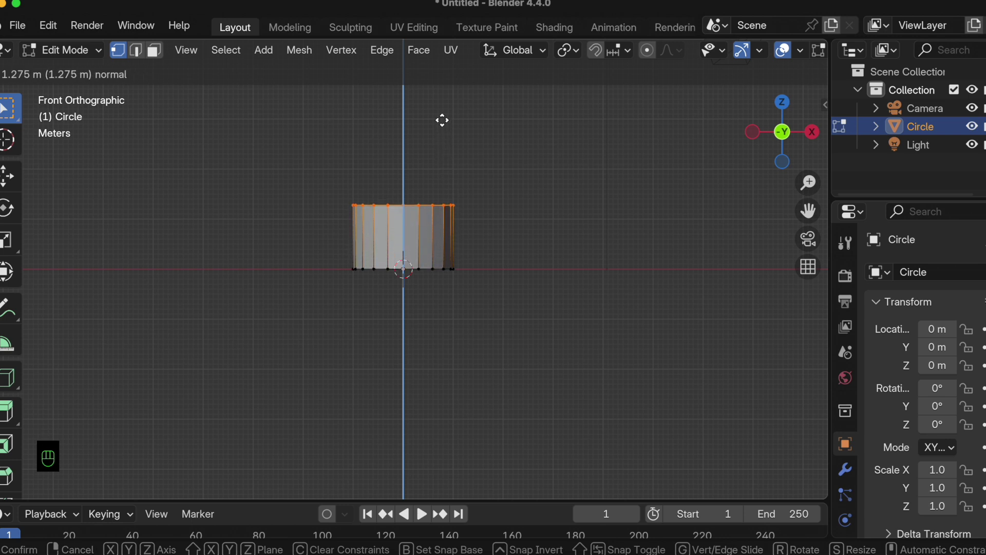
pyautogui.click(444, 93)
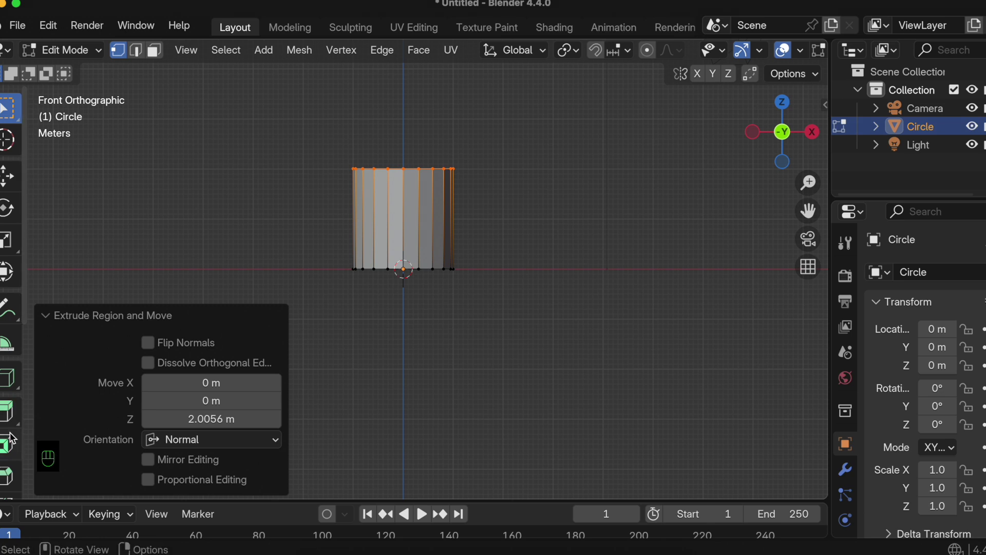
# - Add one centred horizontal loop cut around the cylinder and bevel it into two loops with a width of about 0.655 m
pyautogui.scroll(-4, 13, 411)
pyautogui.click(14, 411)
pyautogui.click(414, 215)
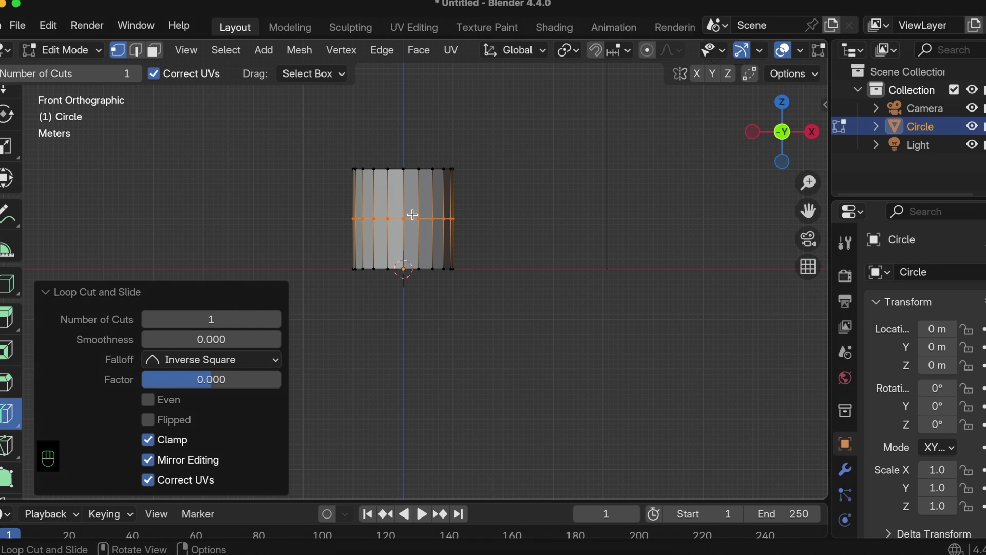
pyautogui.press('super+b')
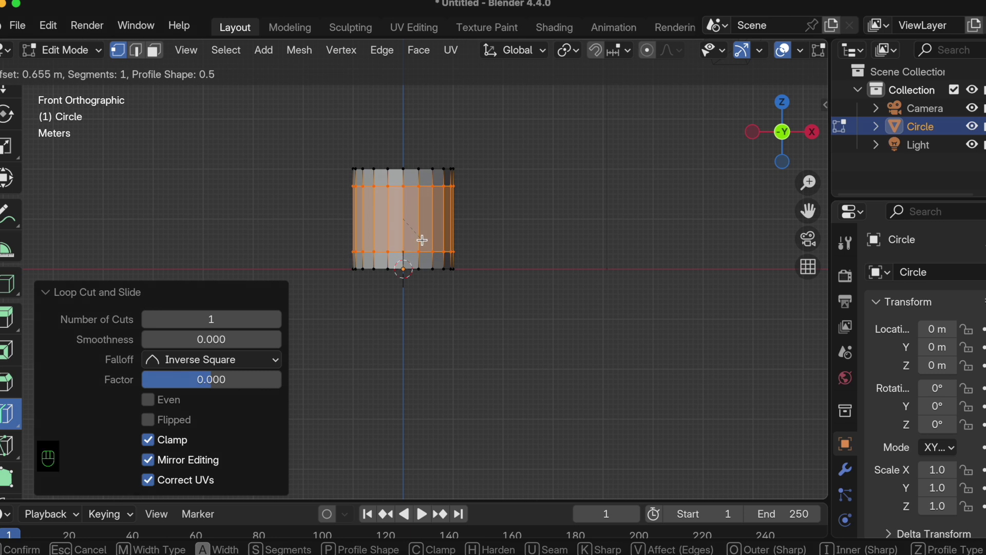
pyautogui.click(421, 239)
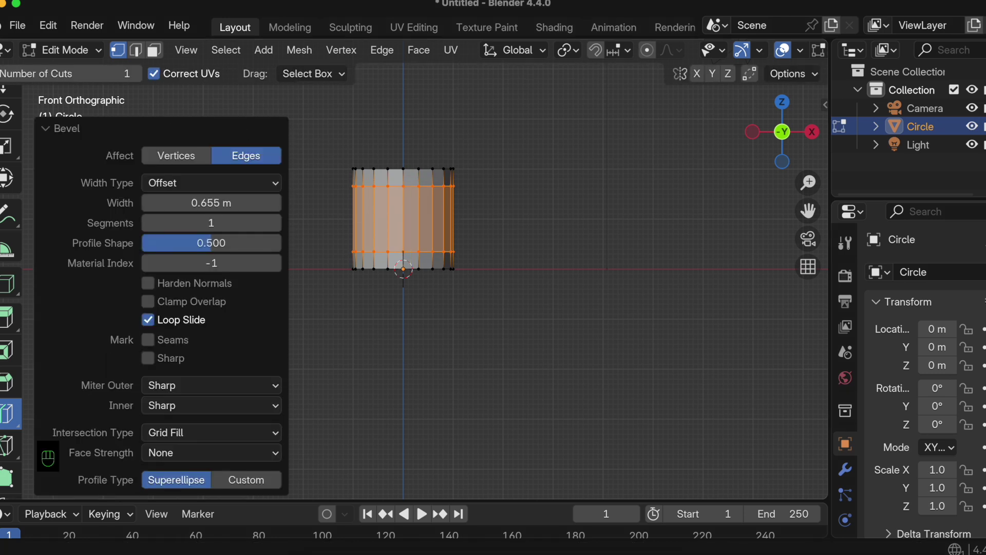
# - Select the upper and lower horizontal edge loops and bevel both with a width of about 0.159 m
pyautogui.scroll(4, 8, 257)
pyautogui.click(5, 109)
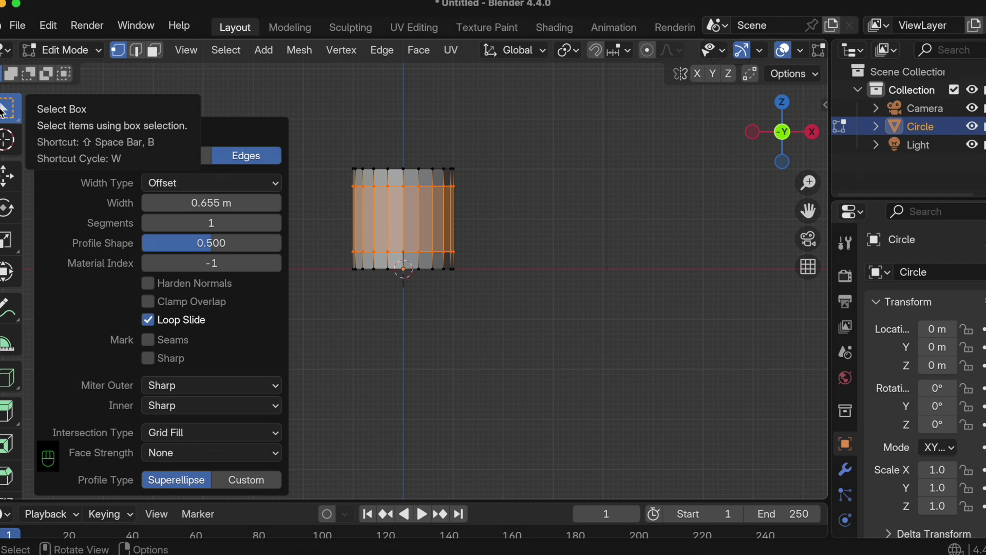
pyautogui.click(139, 51)
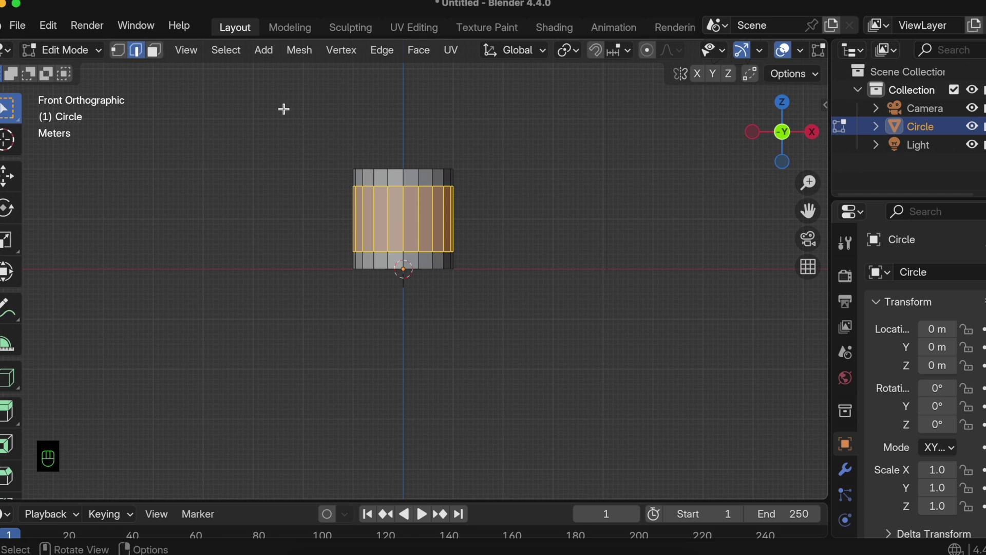
pyautogui.keyDown('alt'); pyautogui.click(380, 187); pyautogui.keyUp('alt')
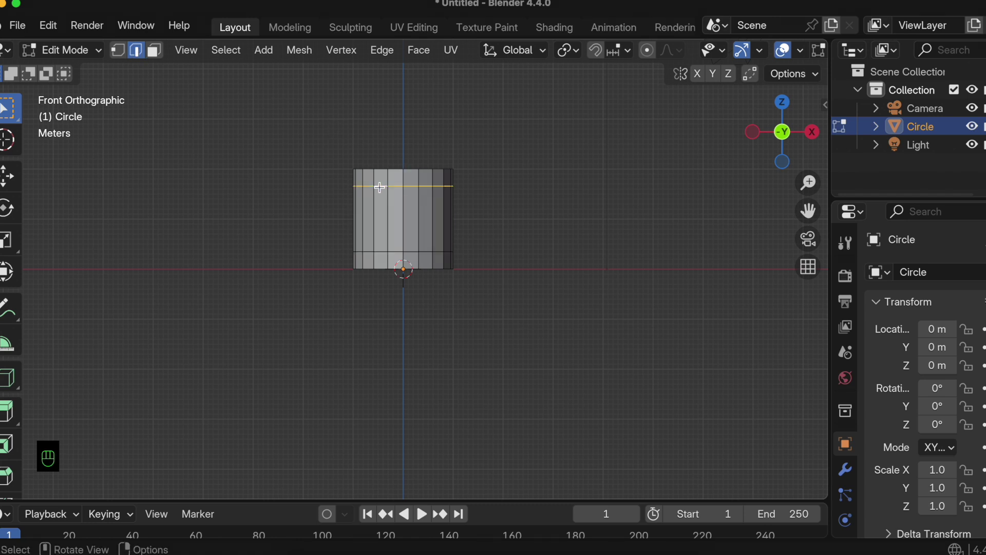
pyautogui.keyDown('alt'); pyautogui.keyDown('shift'); pyautogui.click(399, 252); pyautogui.keyUp('shift'); pyautogui.keyUp('alt')
pyautogui.press('super+b')
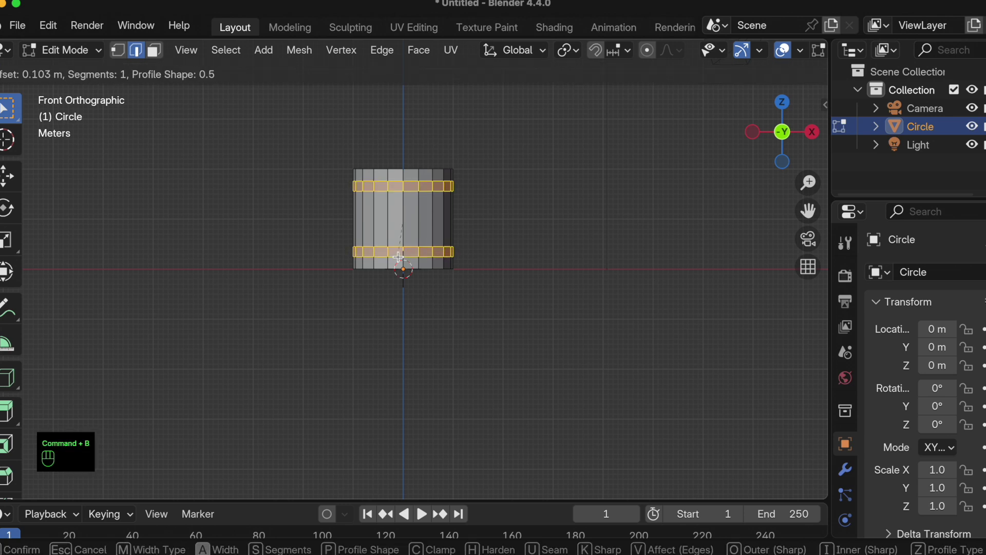
pyautogui.click(398, 257)
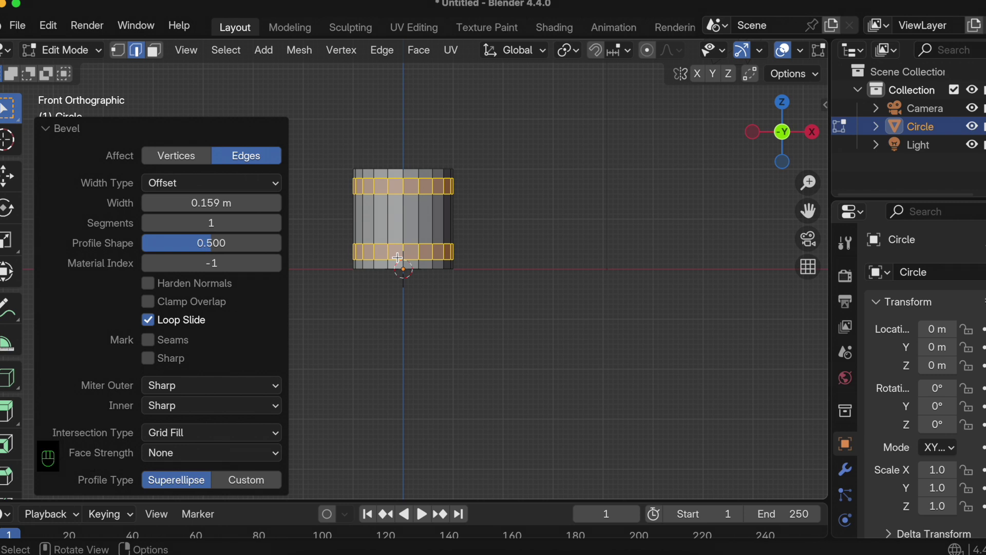
# - Delete one face in the upper band and the matching face in the lower band on the cylinder's front side
pyautogui.click(155, 50)
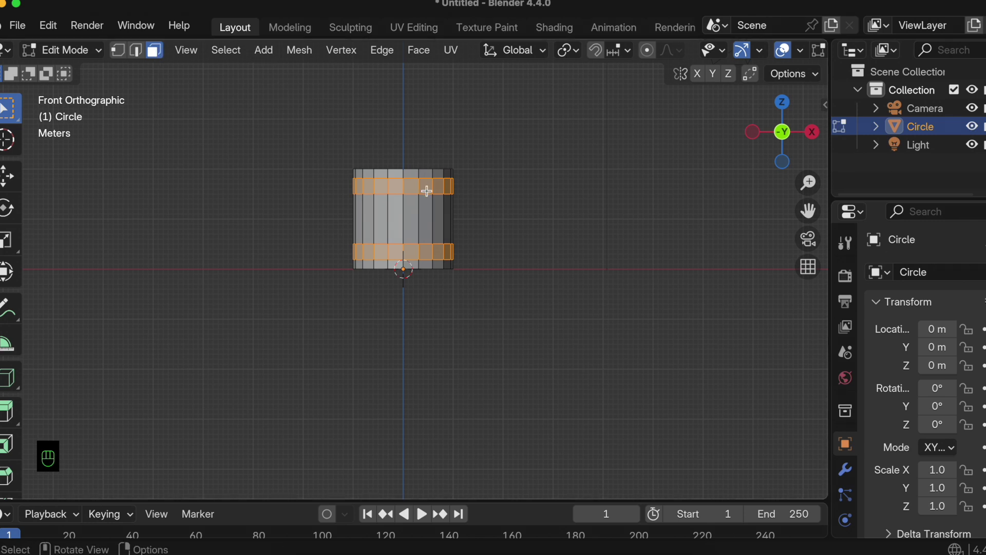
pyautogui.hotkey('alt', 'a')
pyautogui.press('x')
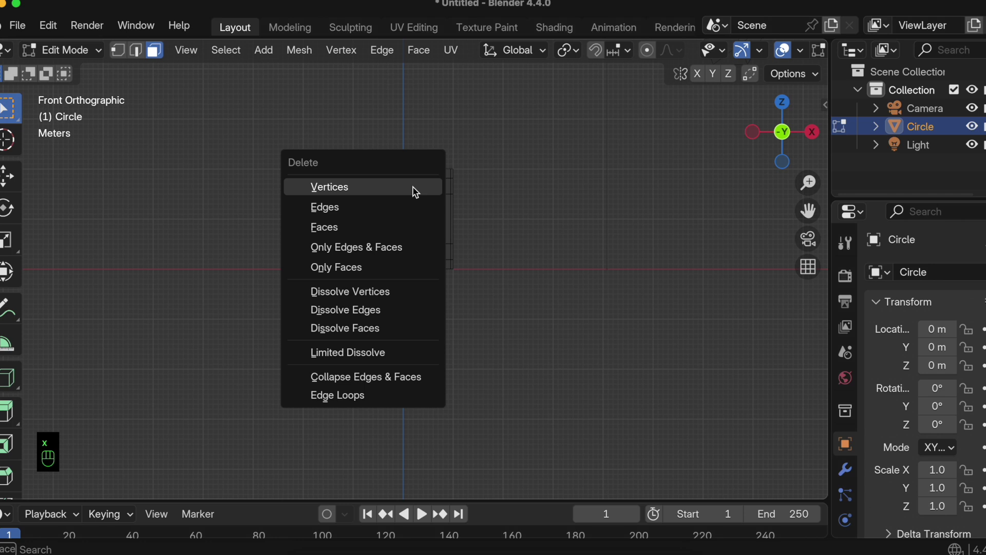
pyautogui.click(391, 227)
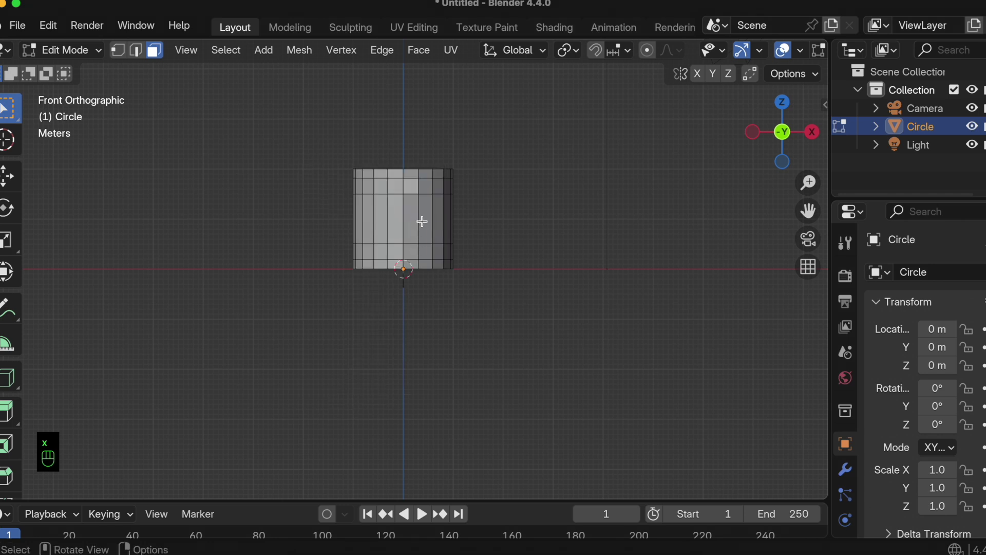
pyautogui.moveTo(420, 220); pyautogui.dragTo(422, 220, button='middle')
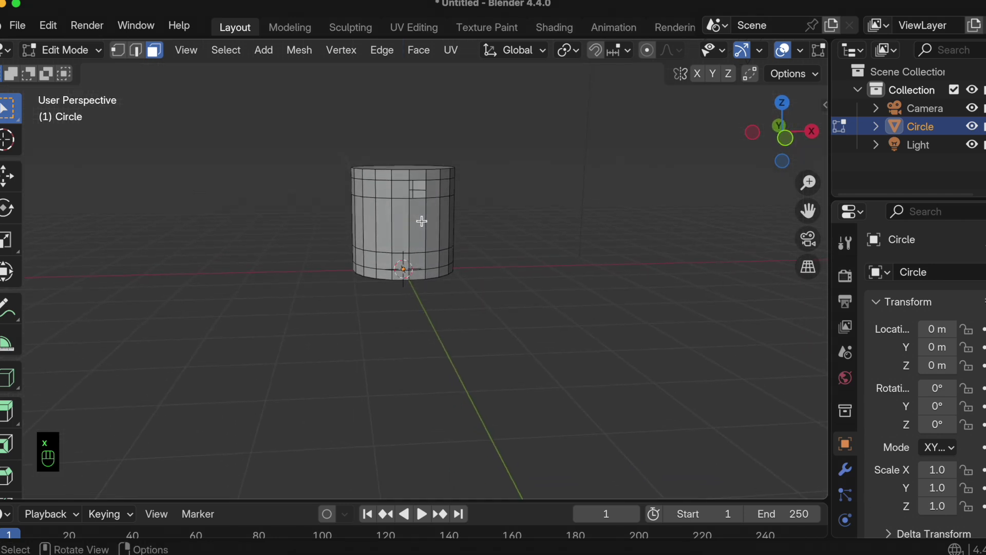
pyautogui.press('x')
pyautogui.click(418, 260)
# - Delete the cylinder's top cap face to open the cup
pyautogui.moveTo(417, 260); pyautogui.dragTo(417, 288, button='middle')
pyautogui.click(441, 212)
pyautogui.press('x')
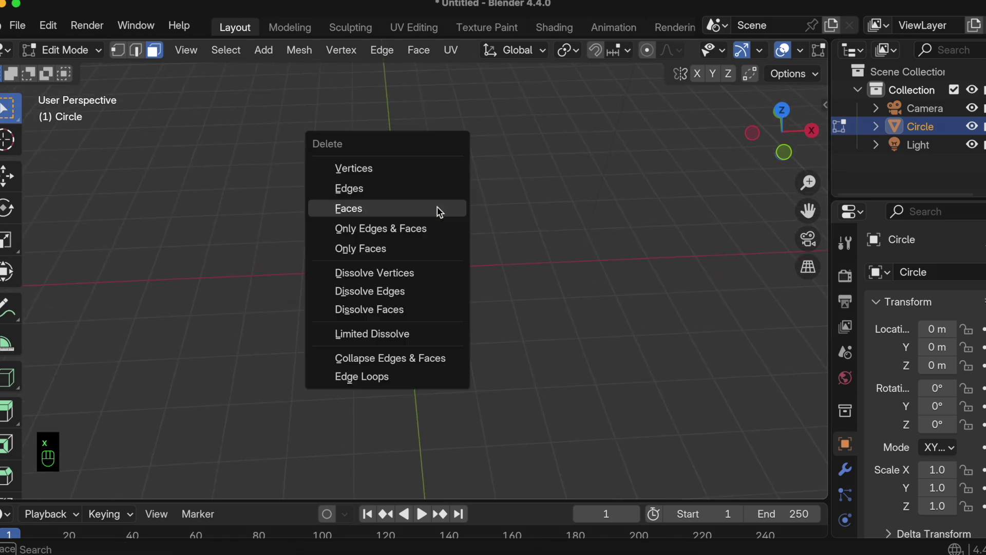
pyautogui.click(441, 211)
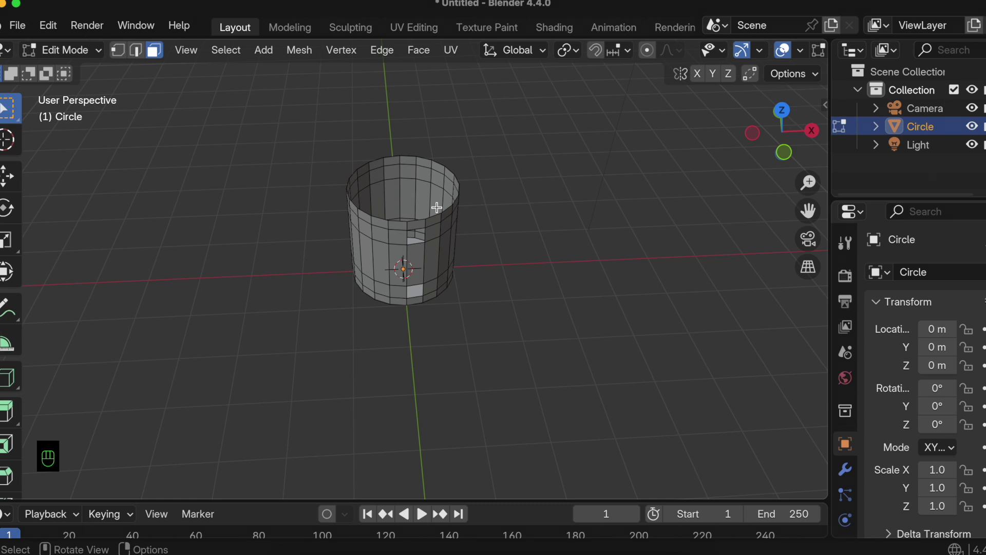
# - Select the border edges of both side openings and extrude them outward along Y by about -0.447 m
pyautogui.click(137, 55)
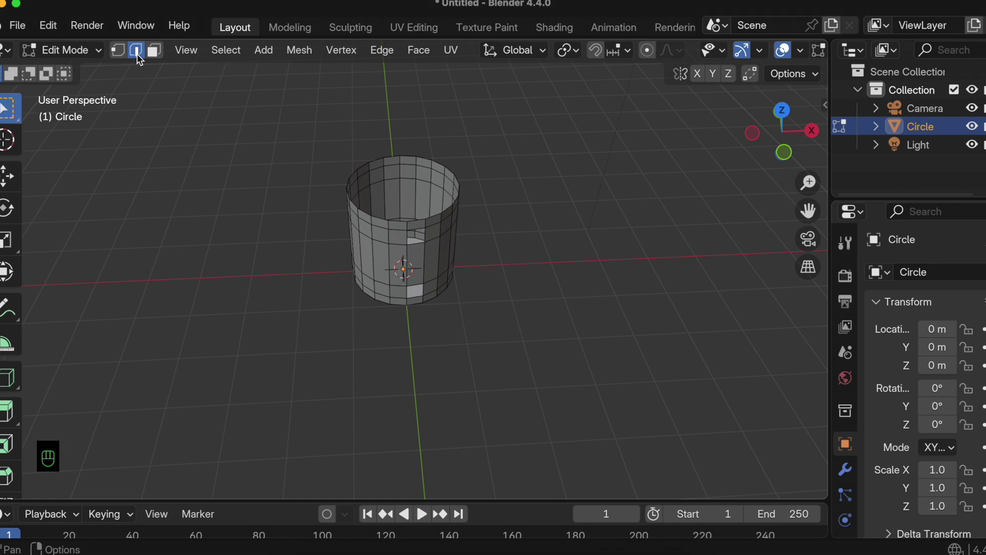
pyautogui.scroll(3, 455, 202)
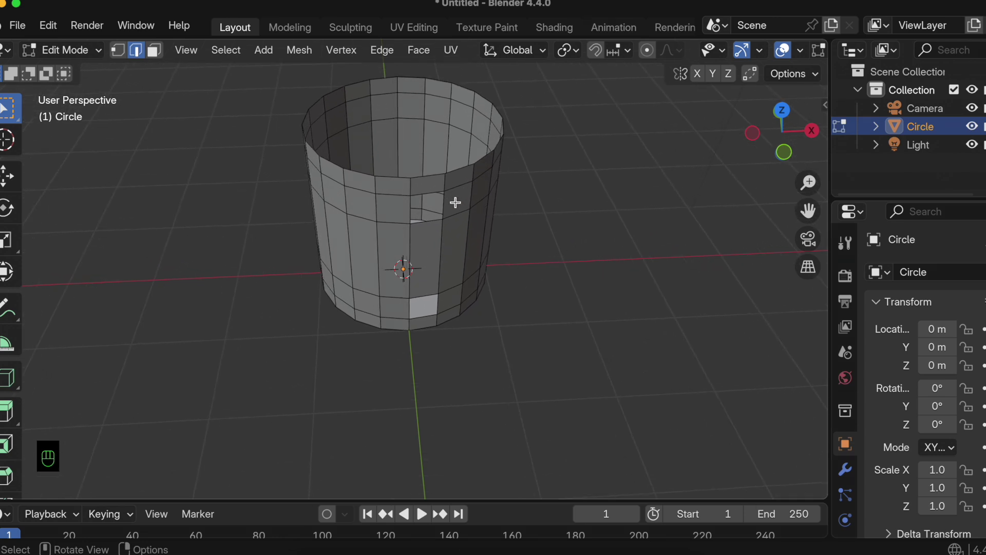
pyautogui.moveTo(455, 202); pyautogui.dragTo(425, 167, button='middle')
pyautogui.click(416, 168)
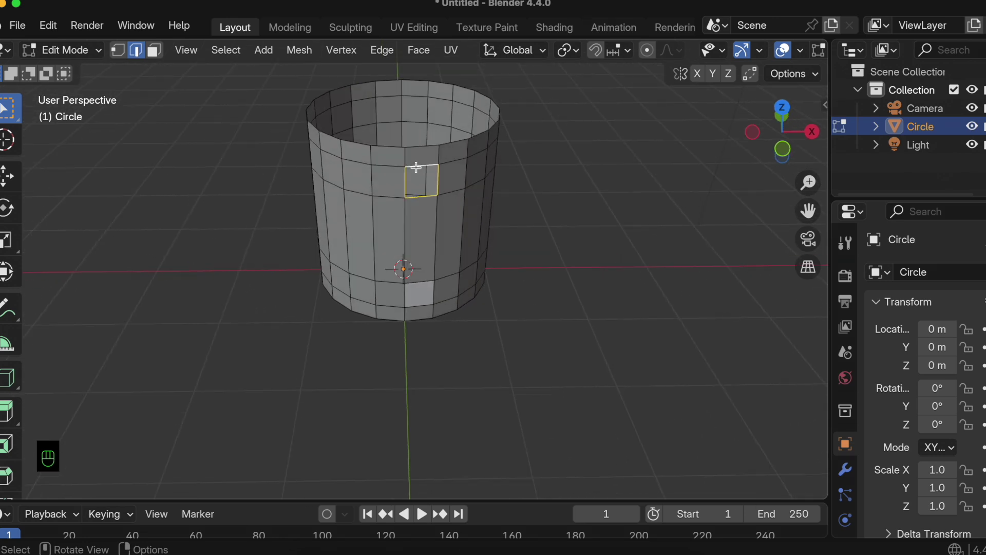
pyautogui.keyDown('shift'); pyautogui.click(419, 284); pyautogui.keyUp('shift')
pyautogui.hscroll(-10, 557, 282)
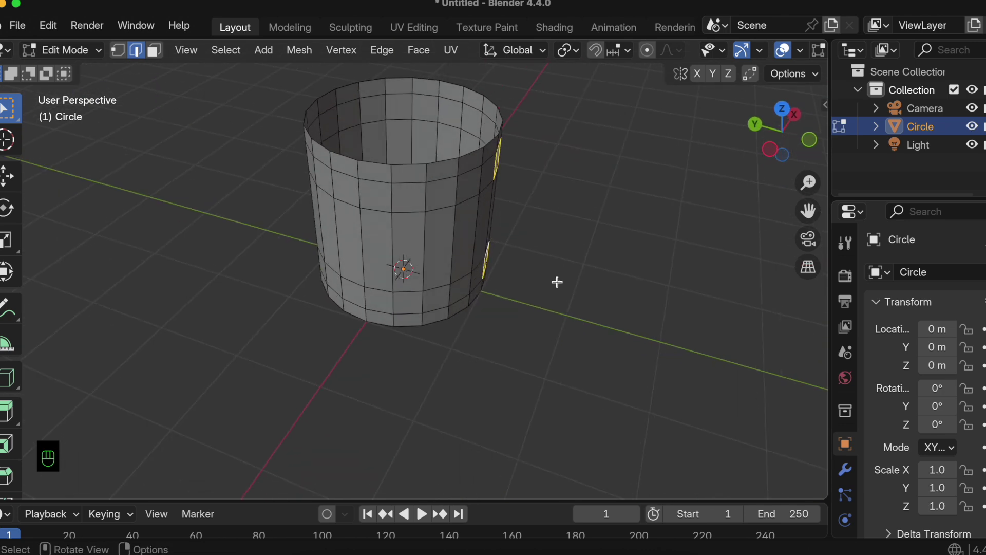
pyautogui.press('e')
pyautogui.press('y')
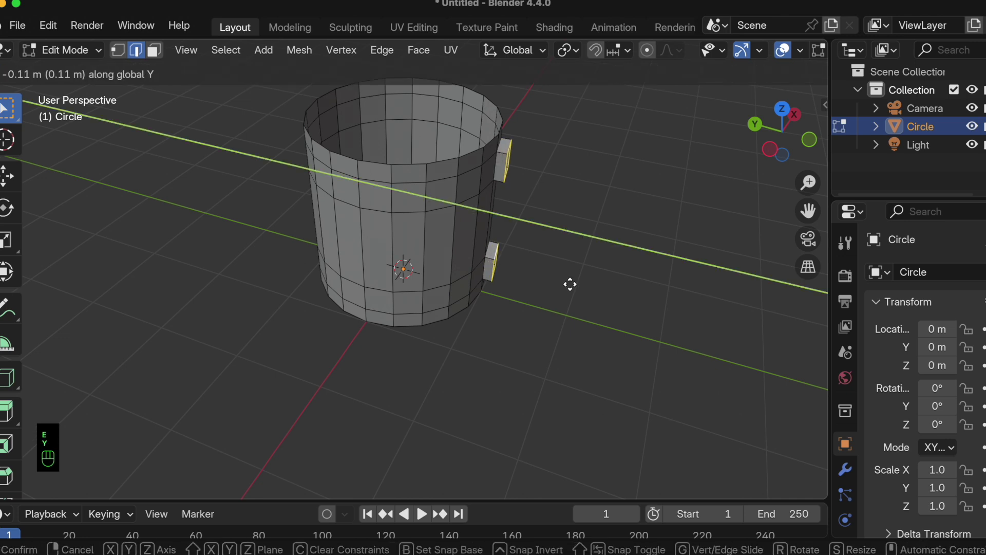
pyautogui.click(599, 287)
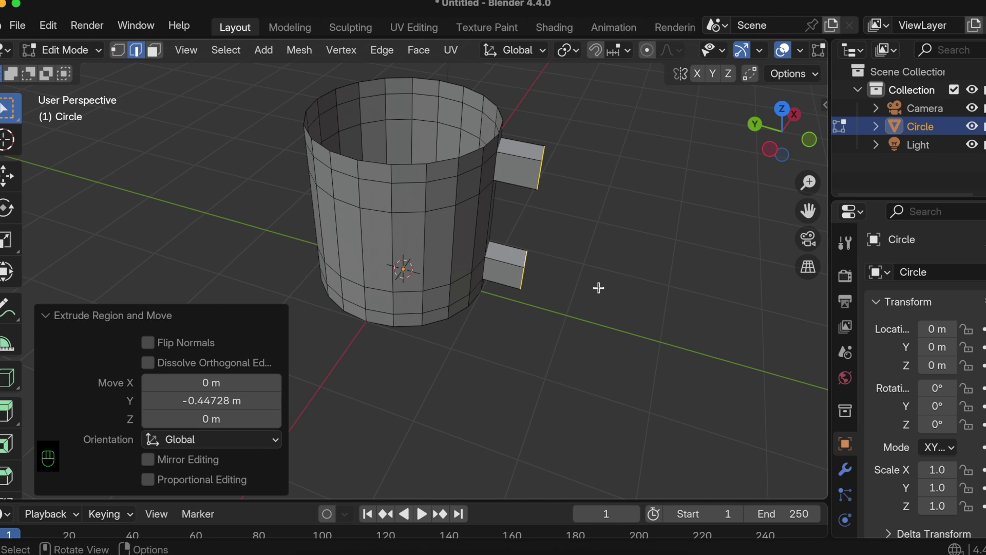
# - Bridge the upper handle stub's lower outer edge to the lower stub's upper outer edge with Bridge Edge Loops
pyautogui.hscroll(10, 573, 268)
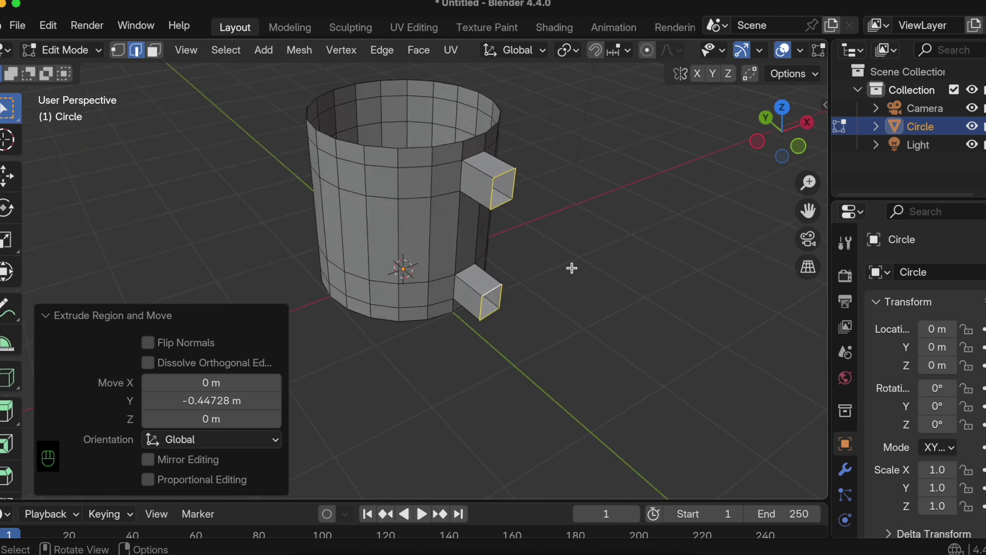
pyautogui.click(460, 214)
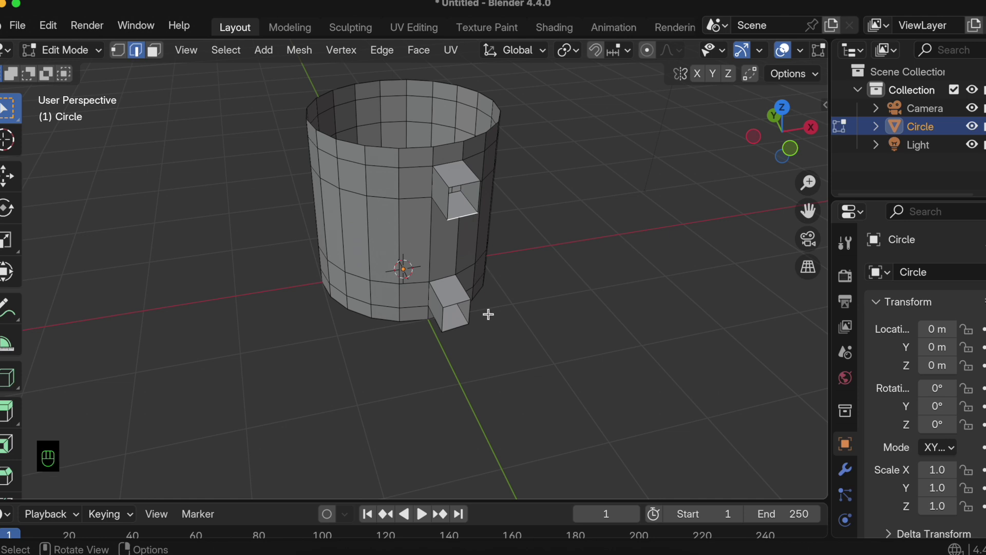
pyautogui.keyDown('shift'); pyautogui.click(458, 306); pyautogui.keyUp('shift')
pyautogui.press('super+z')
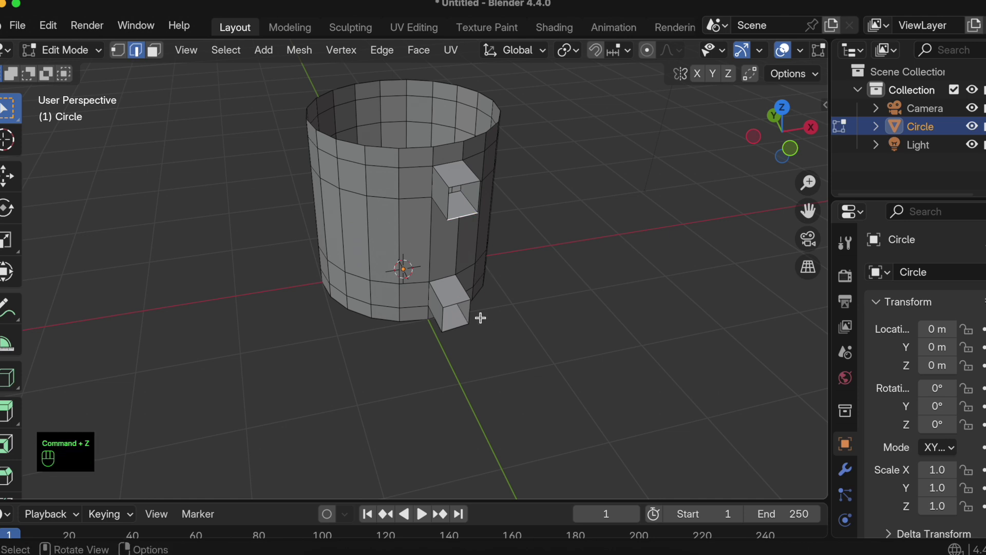
pyautogui.keyDown('shift'); pyautogui.click(453, 307); pyautogui.keyUp('shift')
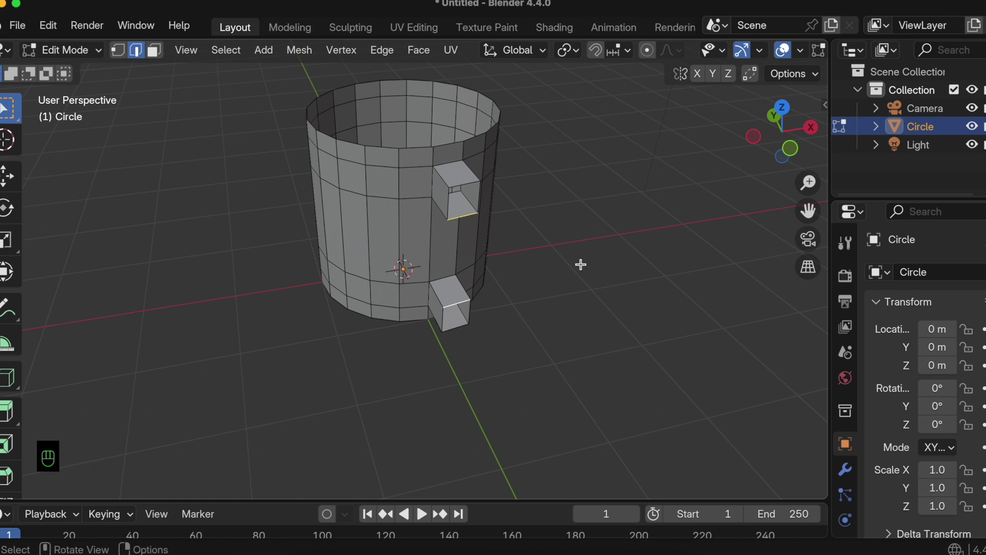
pyautogui.hotkey('ctrl', 'e')
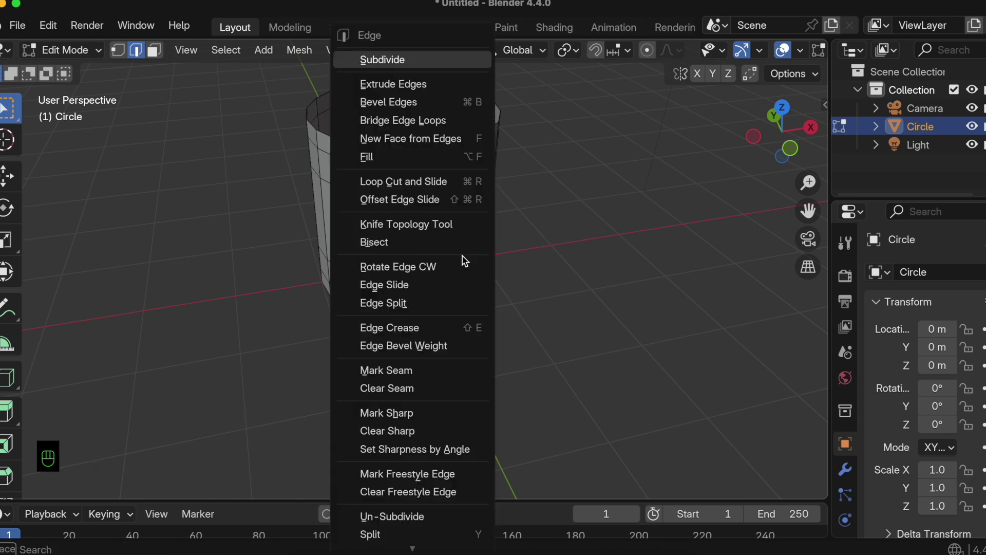
pyautogui.click(403, 121)
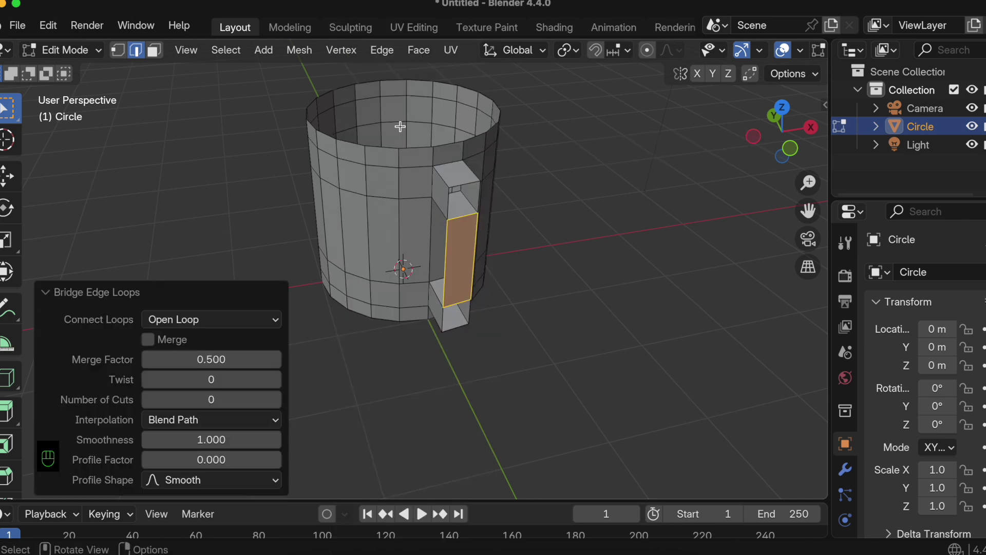
# - Set the bridge to 4 cuts with Blend Surface interpolation to curve the handle's inner strip outward
pyautogui.hscroll(3, 520, 212)
pyautogui.hscroll(3, 521, 211)
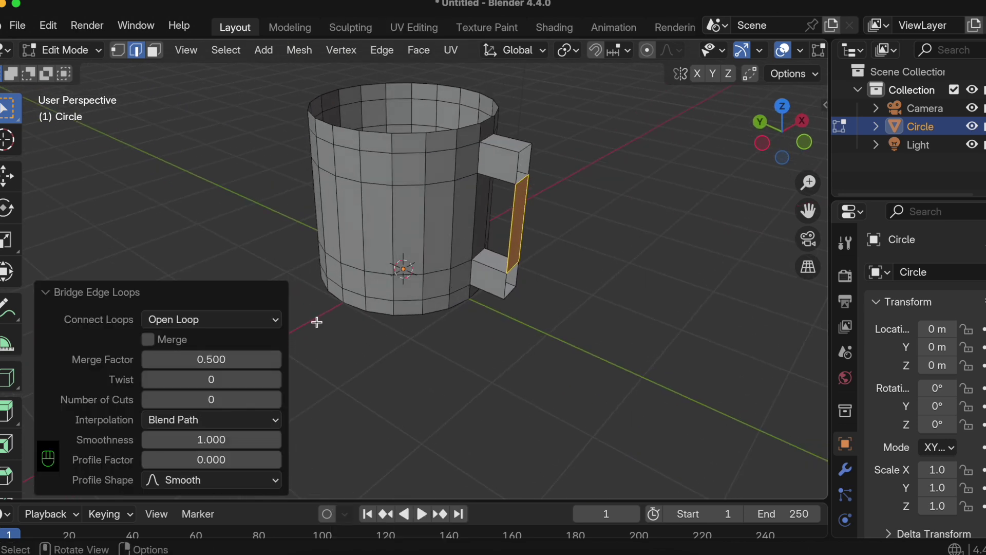
pyautogui.click(259, 403)
pyautogui.write('4')
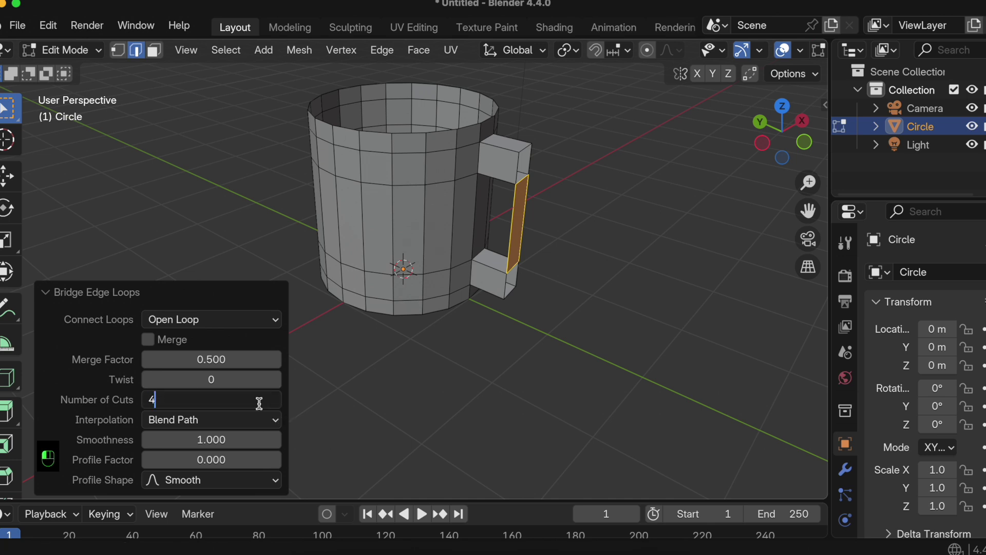
pyautogui.press('Return')
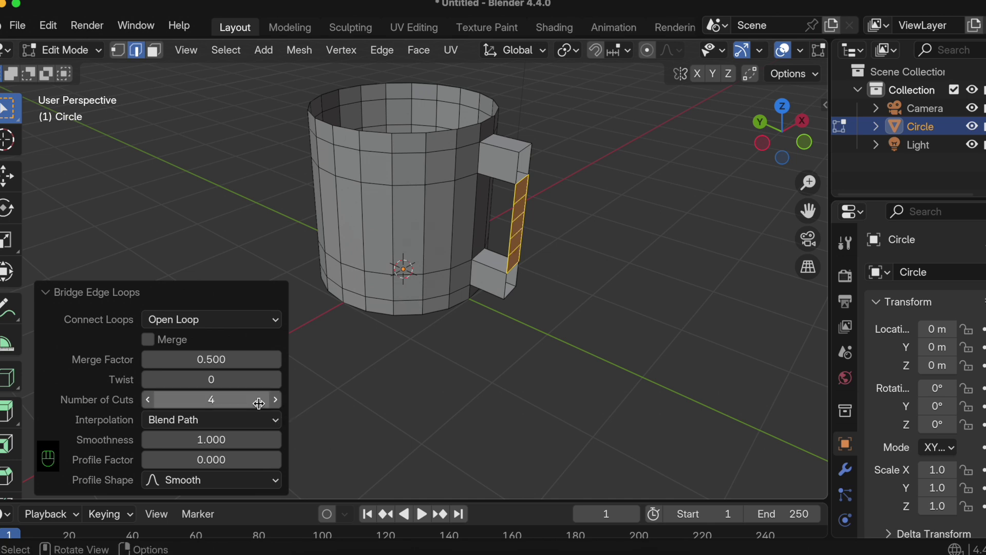
pyautogui.click(242, 421)
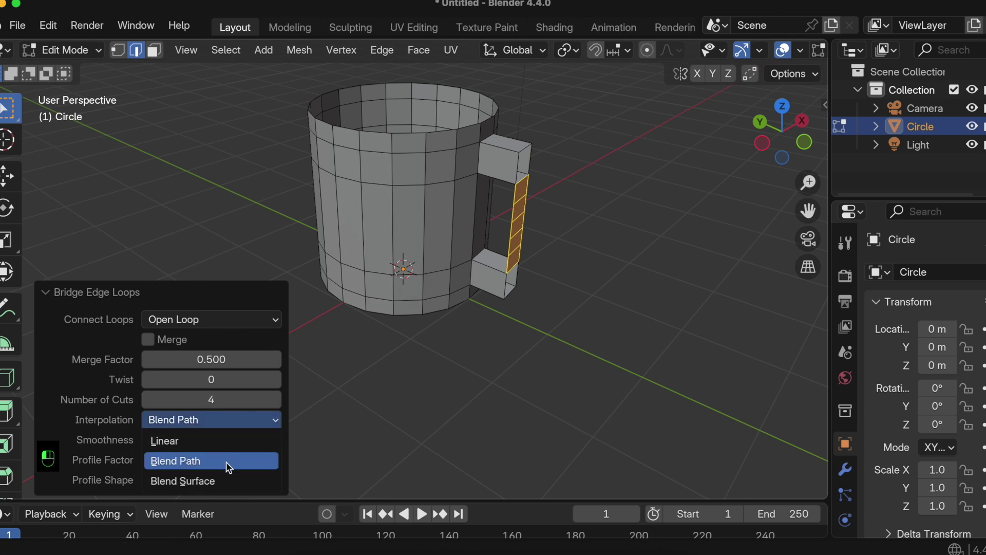
pyautogui.click(218, 482)
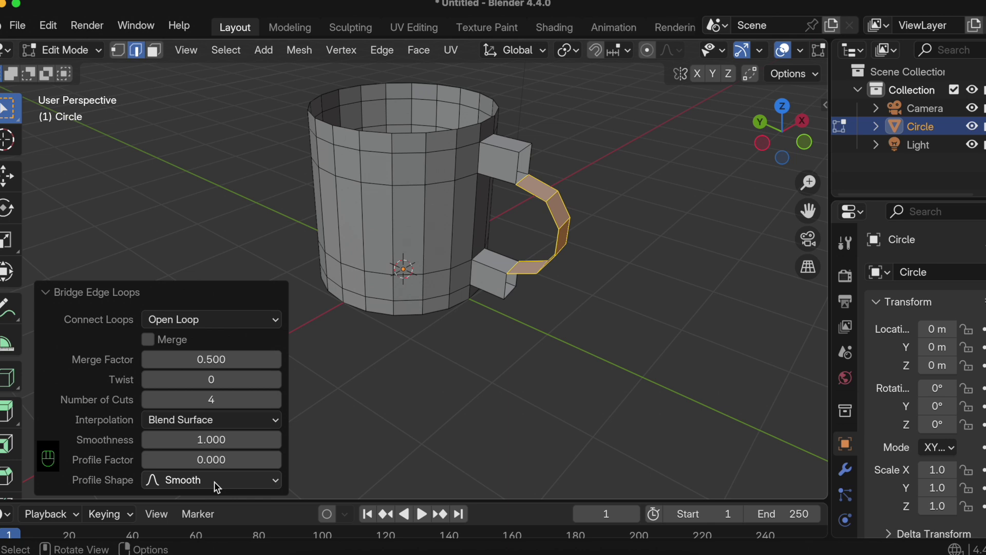
# - Bridge the upper stub's top outer edge to the lower stub's bottom outer edge by repeating the curved four-cut bridge
pyautogui.moveTo(498, 251); pyautogui.dragTo(475, 216, button='middle')
pyautogui.click(449, 183)
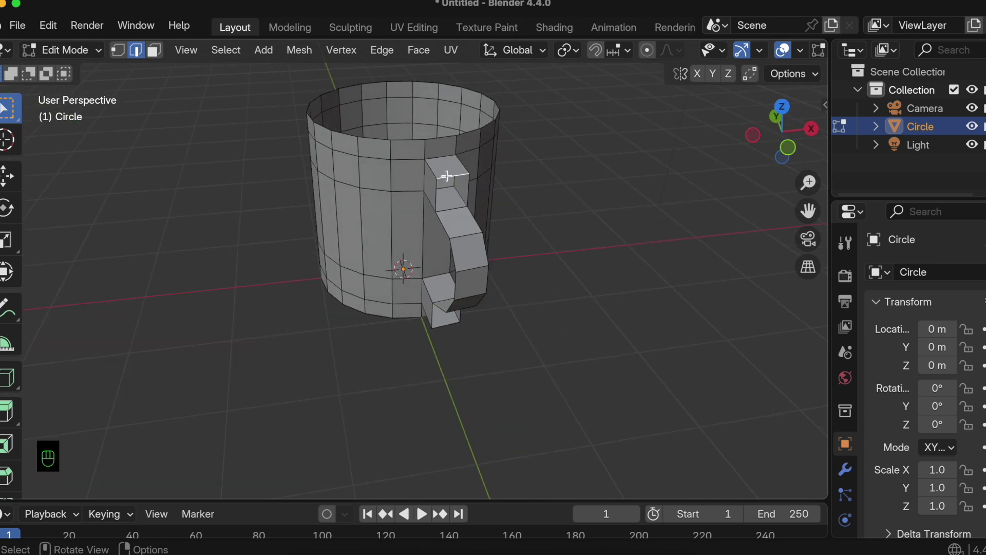
pyautogui.keyDown('shift'); pyautogui.click(446, 326); pyautogui.keyUp('shift')
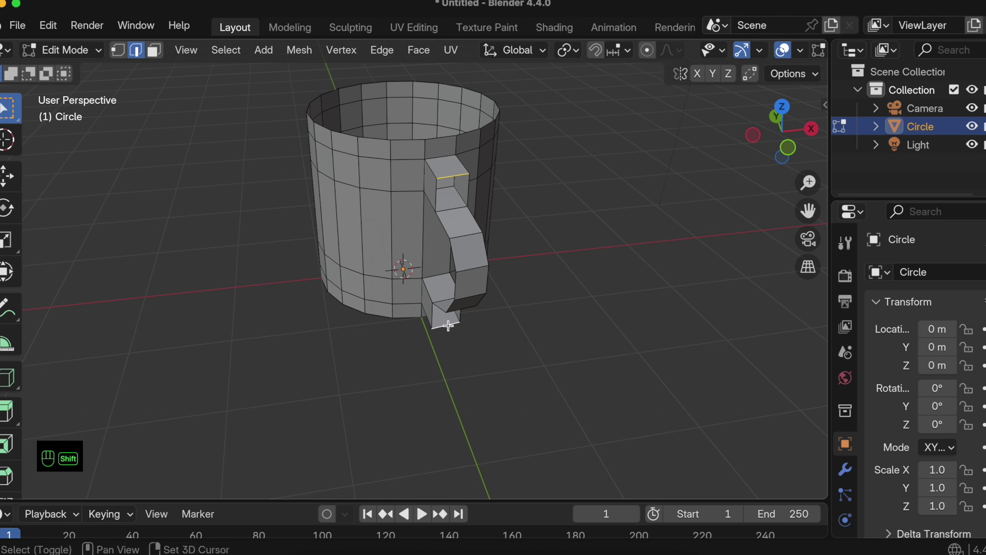
pyautogui.hotkey('shift', 'r')
pyautogui.moveTo(496, 284); pyautogui.dragTo(497, 283, button='middle')
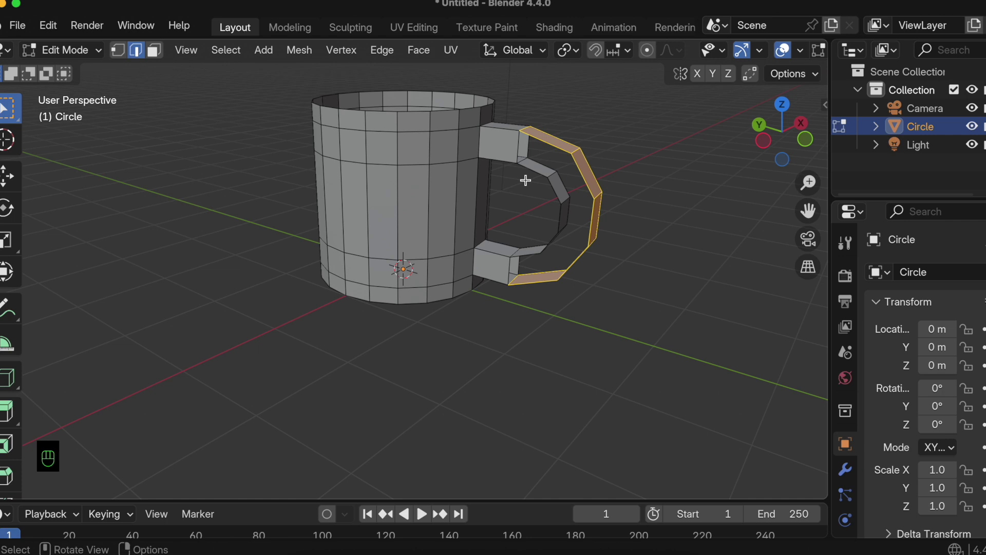
# - Fill the open gap along one side of the handle with five faces, starting from the upper stub's vertical edge
pyautogui.moveTo(632, 194); pyautogui.dragTo(599, 193, button='middle')
pyautogui.click(278, 151)
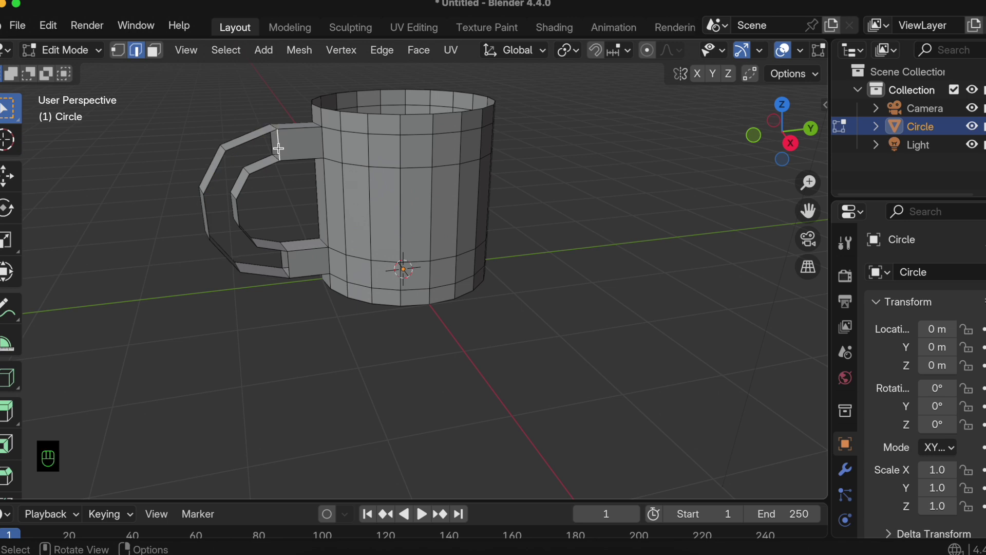
pyautogui.press('f')
pyautogui.press('f')
pyautogui.press('f')
pyautogui.press('f')
pyautogui.press('f')
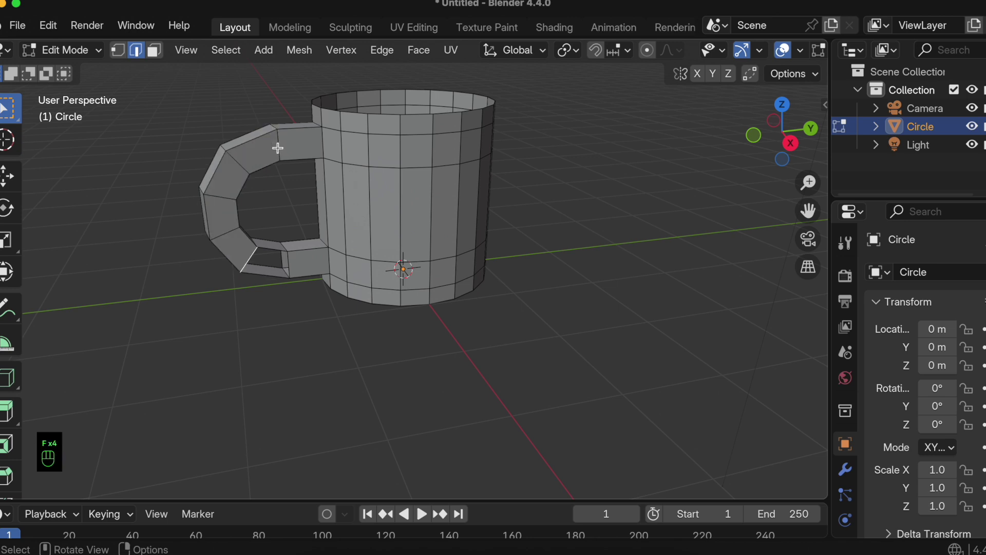
# - Fill the gap on the handle's opposite side with five faces, starting from the upper stub's vertical edge
pyautogui.moveTo(278, 148); pyautogui.dragTo(319, 161, button='middle')
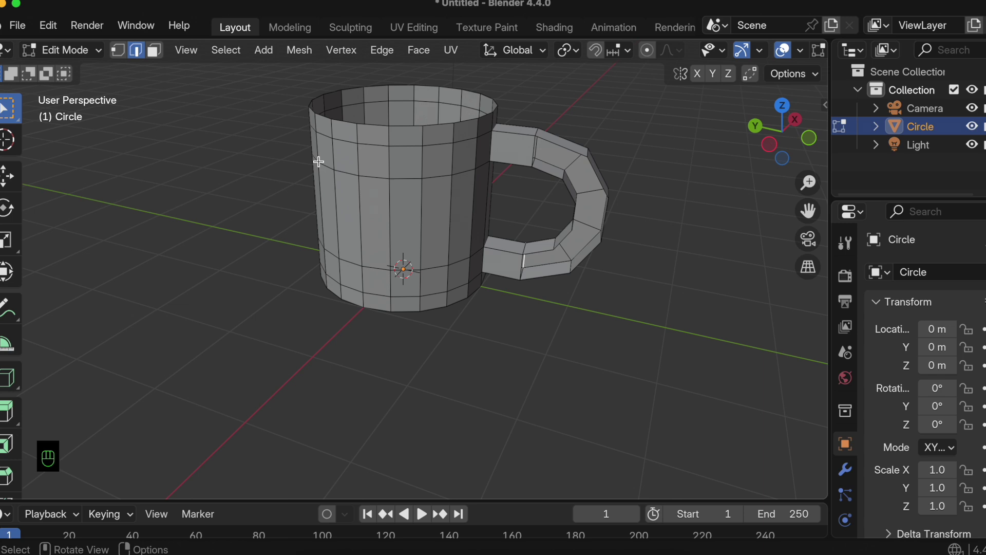
pyautogui.click(534, 154)
pyautogui.press('f')
pyautogui.press('f')
pyautogui.press('f')
pyautogui.press('f')
pyautogui.press('f')
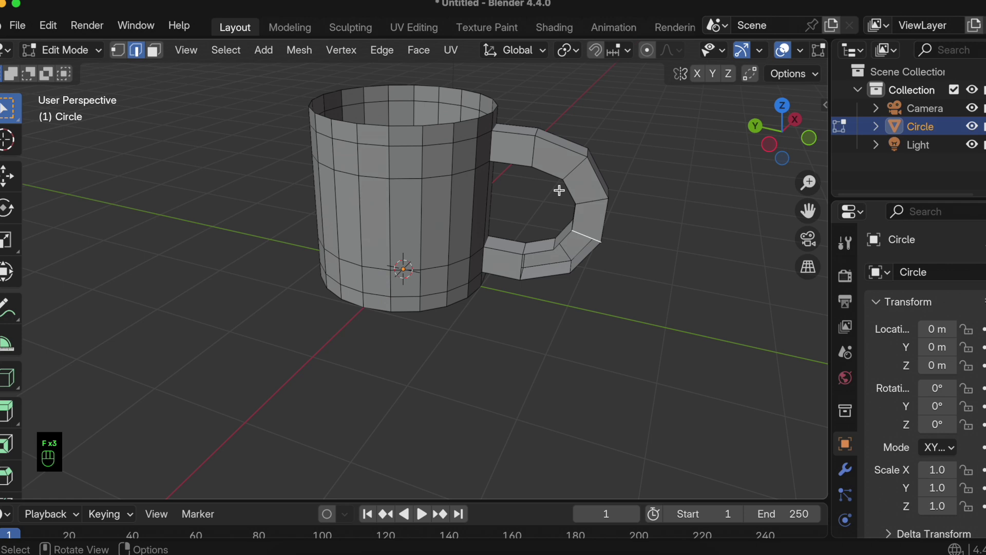
# - Add a Solidify modifier to the mug and set its thickness to 0.1 m
pyautogui.click(844, 468)
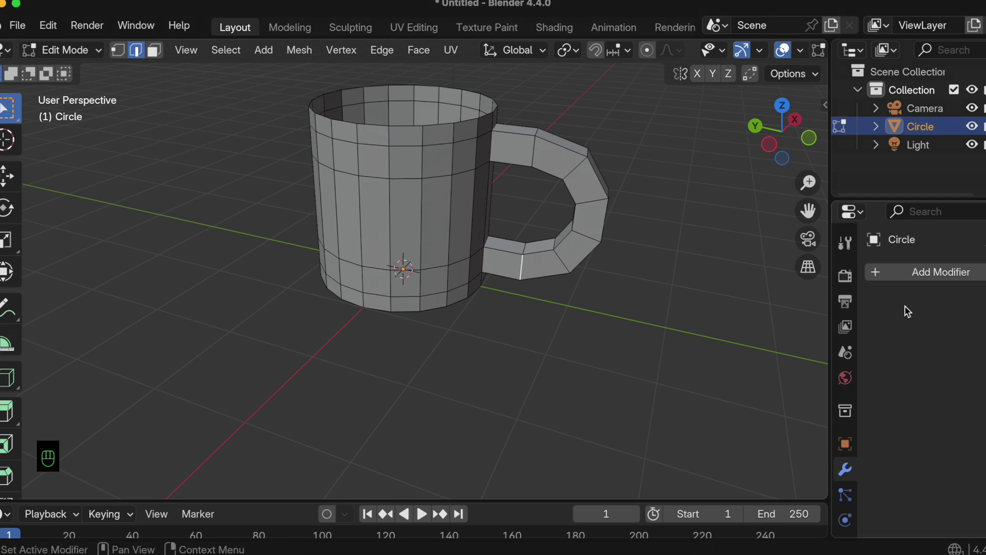
pyautogui.click(898, 275)
pyautogui.write('soli')
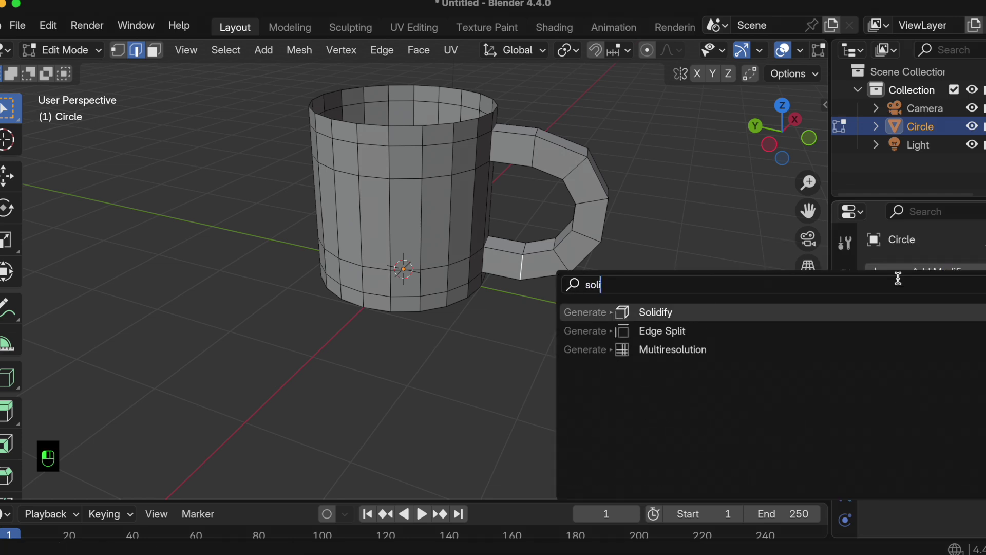
pyautogui.press('Return')
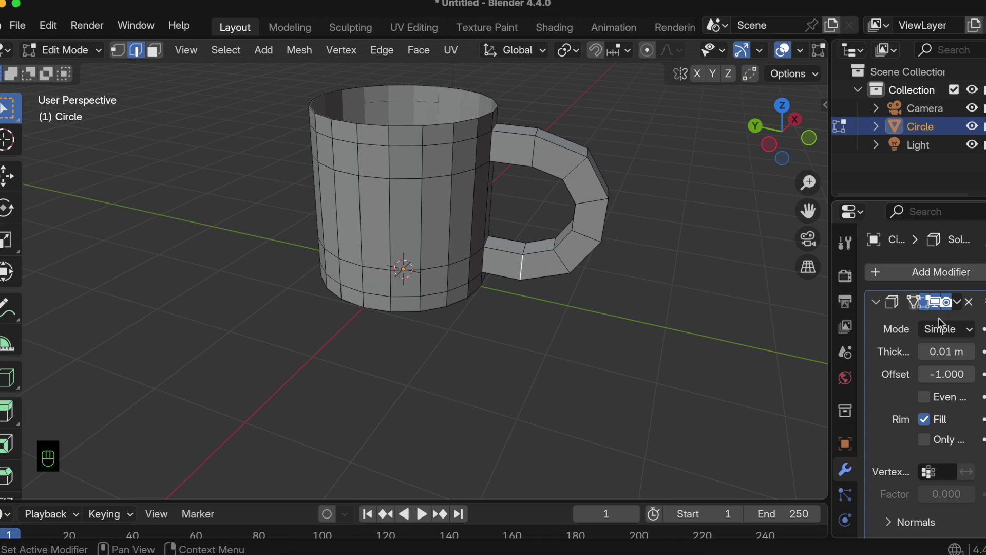
pyautogui.click(946, 353)
pyautogui.write('0.')
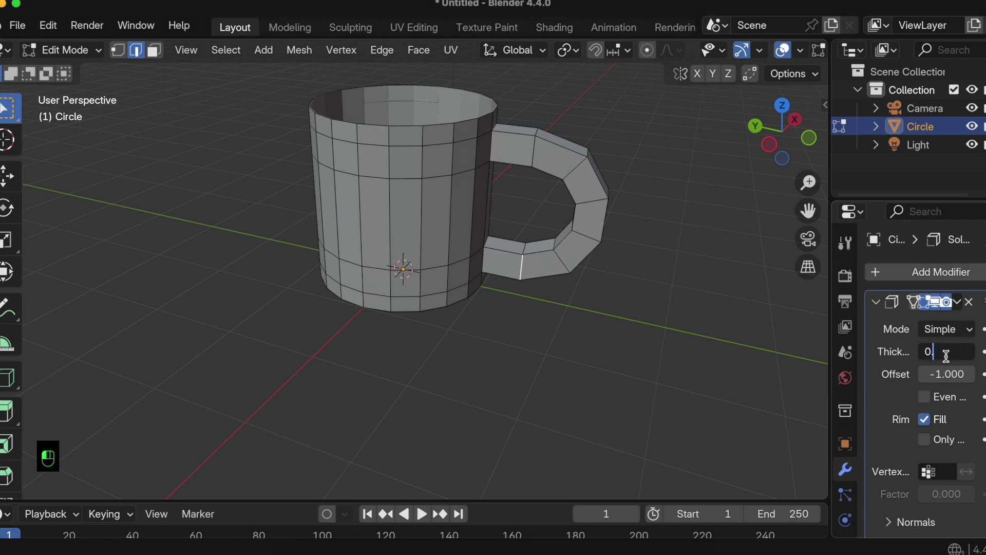
pyautogui.press('Return')
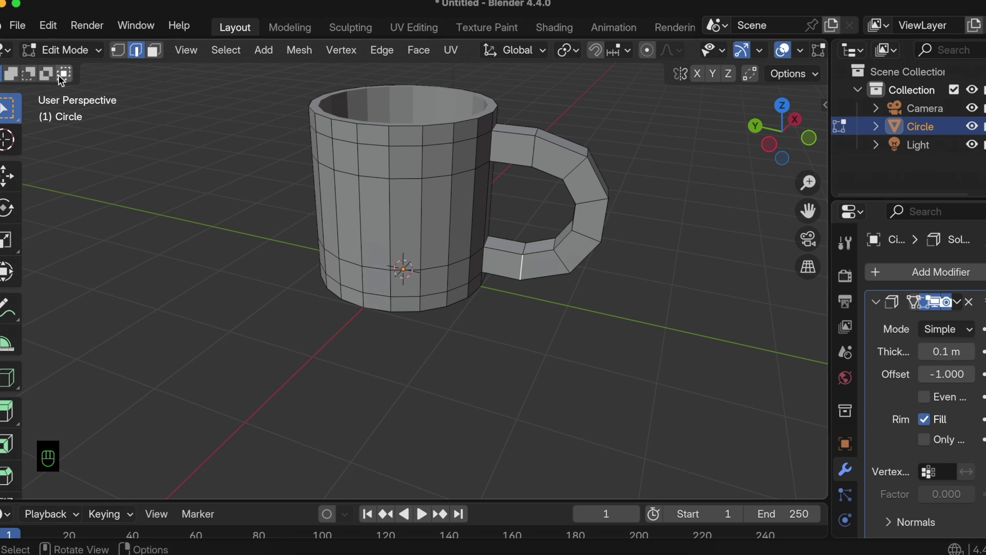
# - Return to Object Mode and add a Subdivision Surface modifier with viewport and render levels both set to 3
pyautogui.click(70, 52)
pyautogui.click(75, 75)
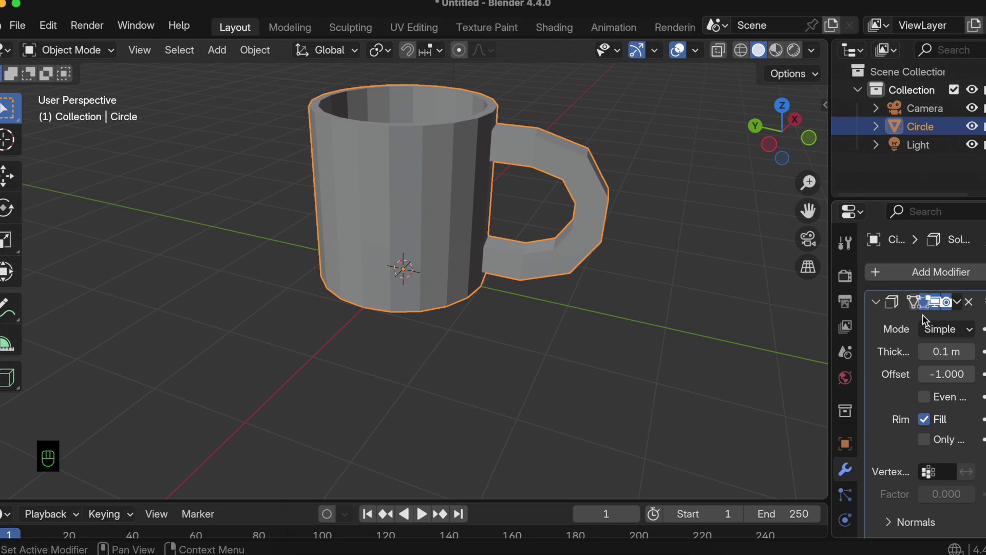
pyautogui.click(914, 271)
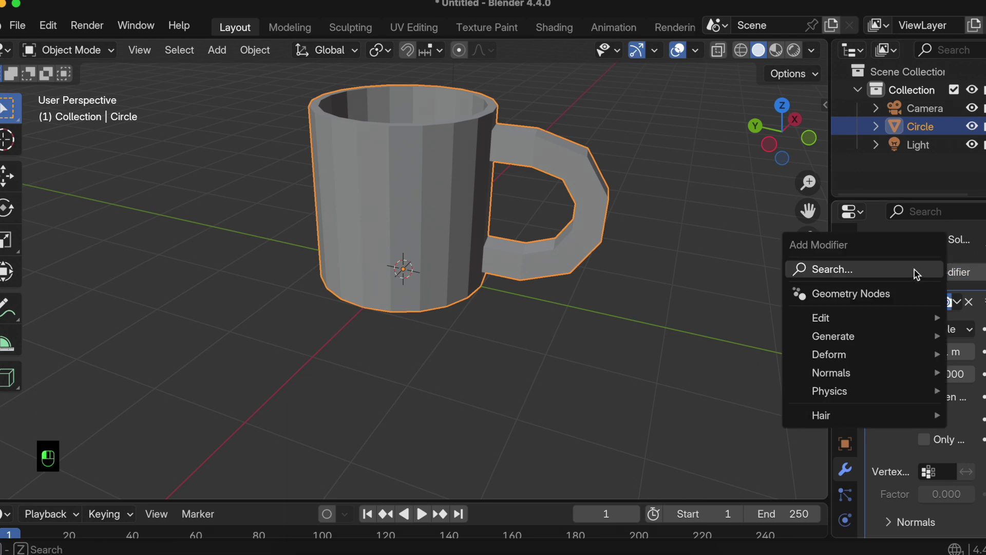
pyautogui.write('sub')
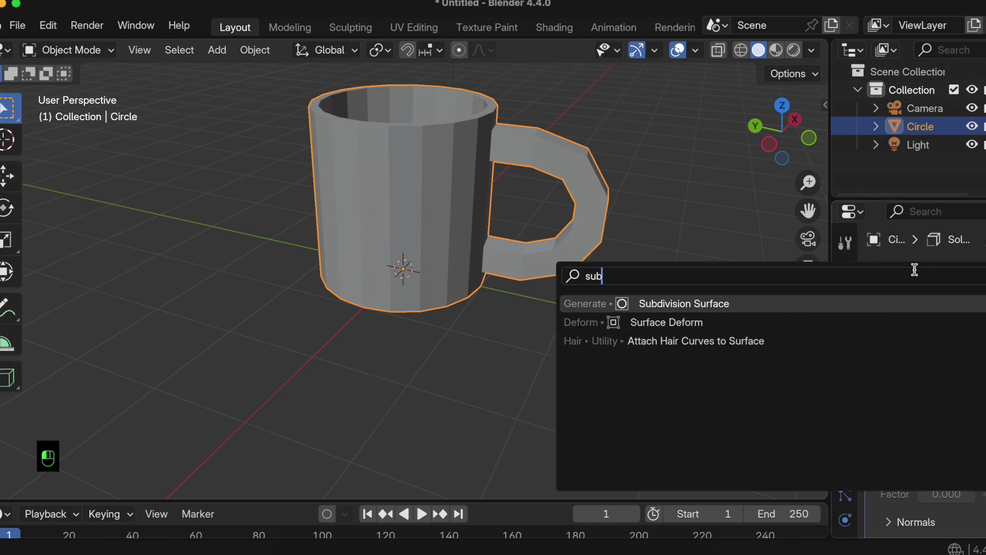
pyautogui.press('Return')
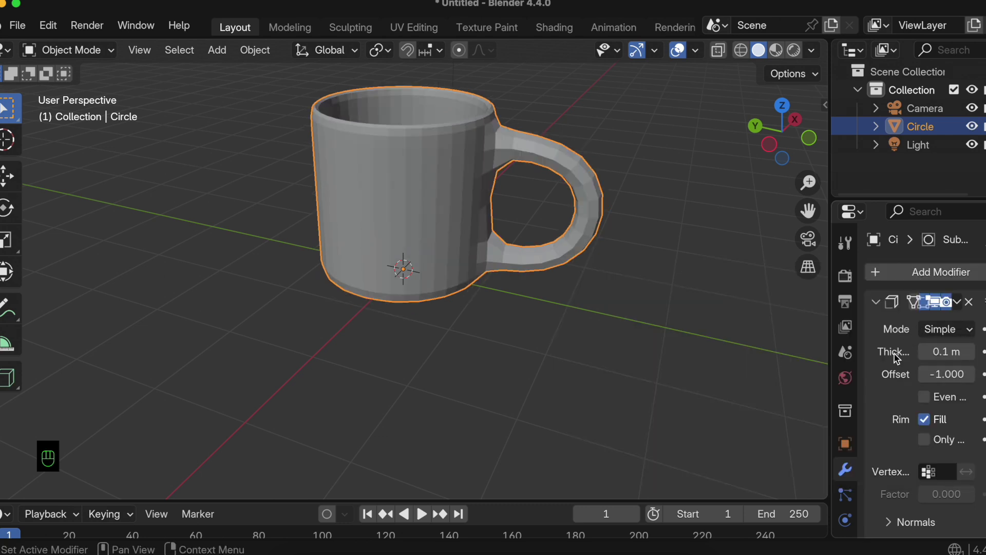
pyautogui.scroll(-8, 956, 387)
pyautogui.click(969, 458)
pyautogui.click(969, 458)
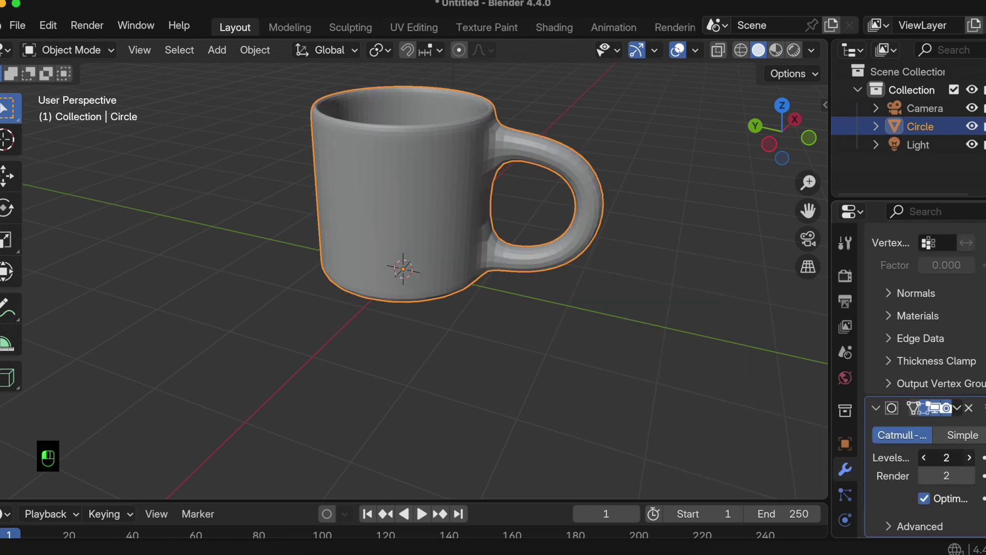
pyautogui.click(967, 480)
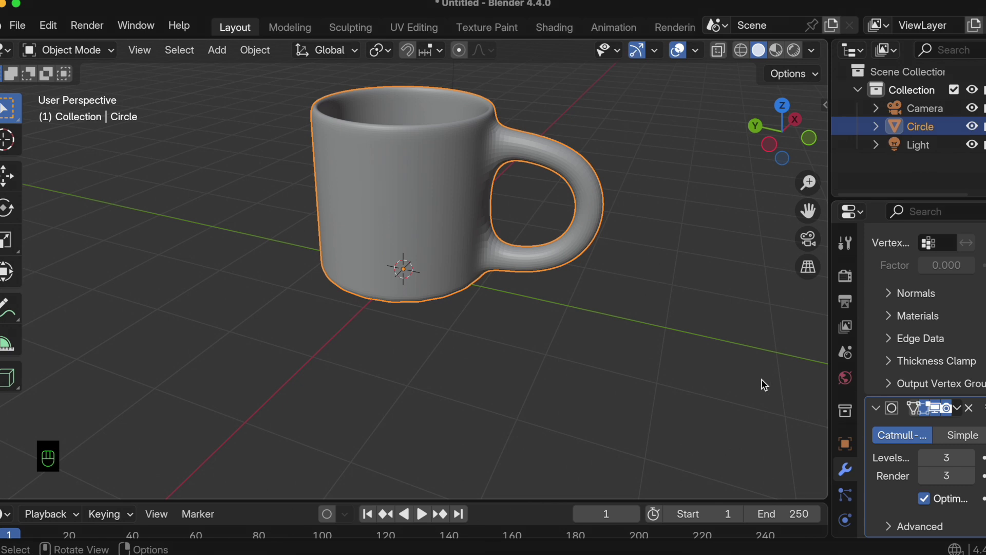
# - Apply the Solidify modifier so the wall thickness becomes real geometry
pyautogui.scroll(10, 920, 318)
pyautogui.click(958, 302)
pyautogui.click(932, 323)
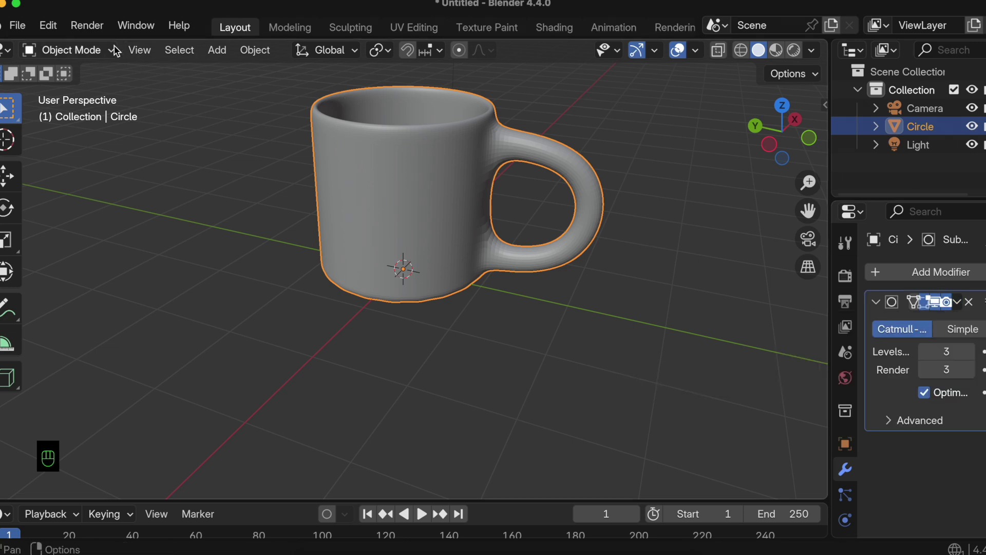
# - In Edit Mode with face selection, inset the mug's underside face by about 0.145 m
pyautogui.click(80, 50)
pyautogui.click(85, 97)
pyautogui.scroll(-8, 394, 193)
pyautogui.scroll(-4, 430, 242)
pyautogui.click(154, 50)
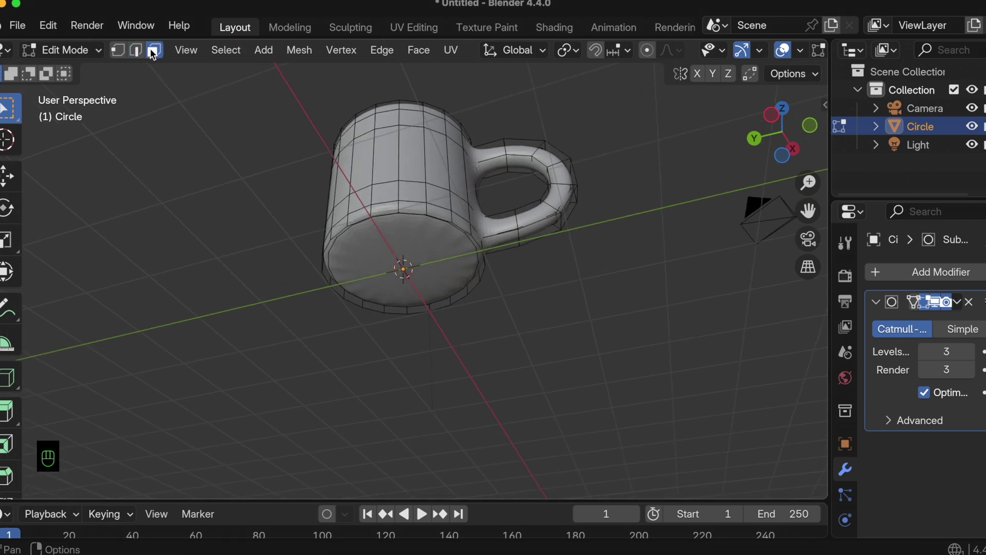
pyautogui.click(401, 240)
pyautogui.press('i')
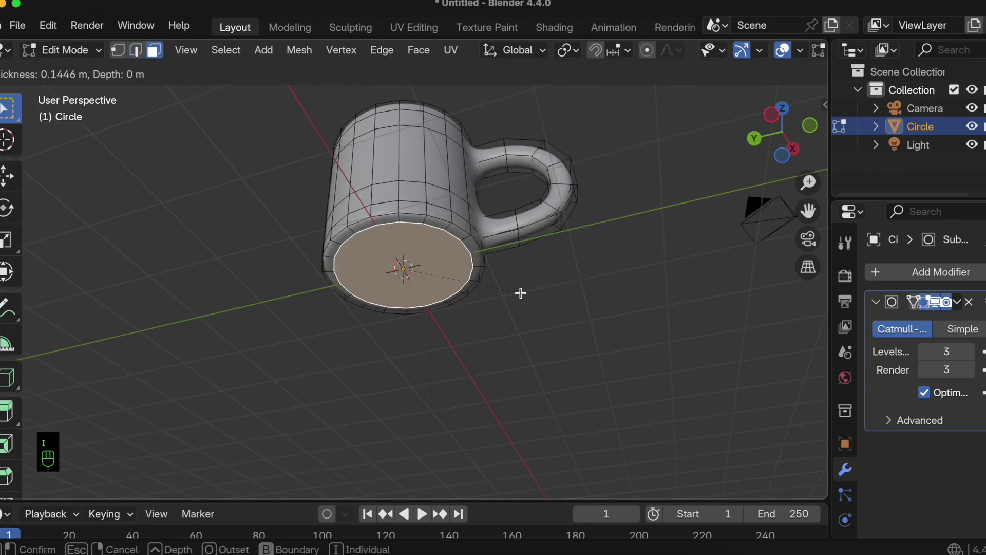
pyautogui.click(520, 293)
# - Inset the underside face twice more, by about 0.193 m and about 0.299 m
pyautogui.press('i')
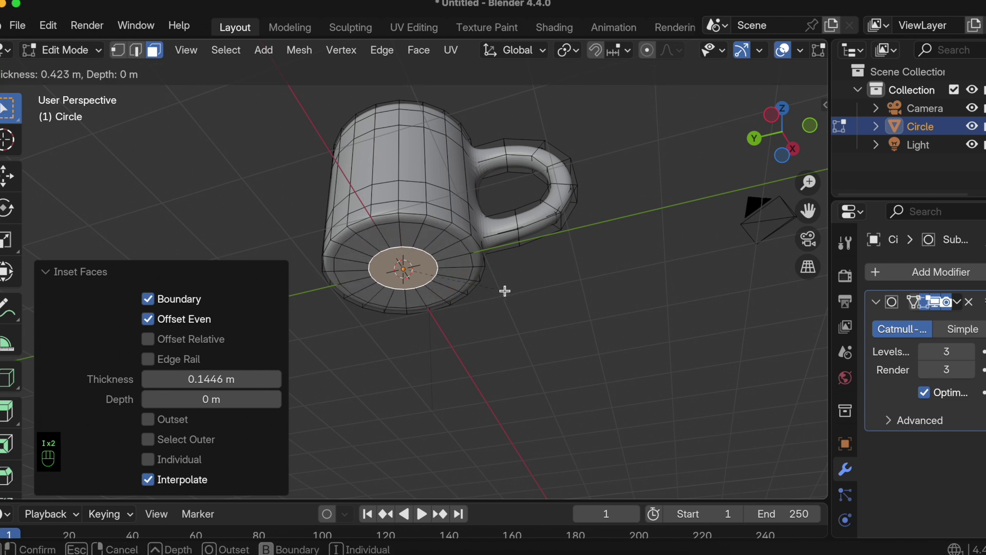
pyautogui.click(513, 292)
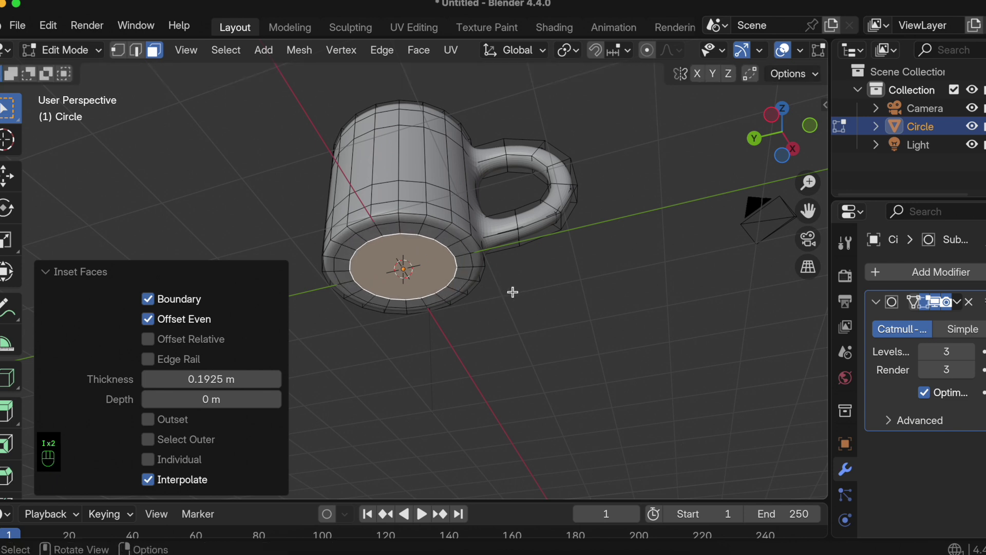
pyautogui.press('i')
pyautogui.click(501, 290)
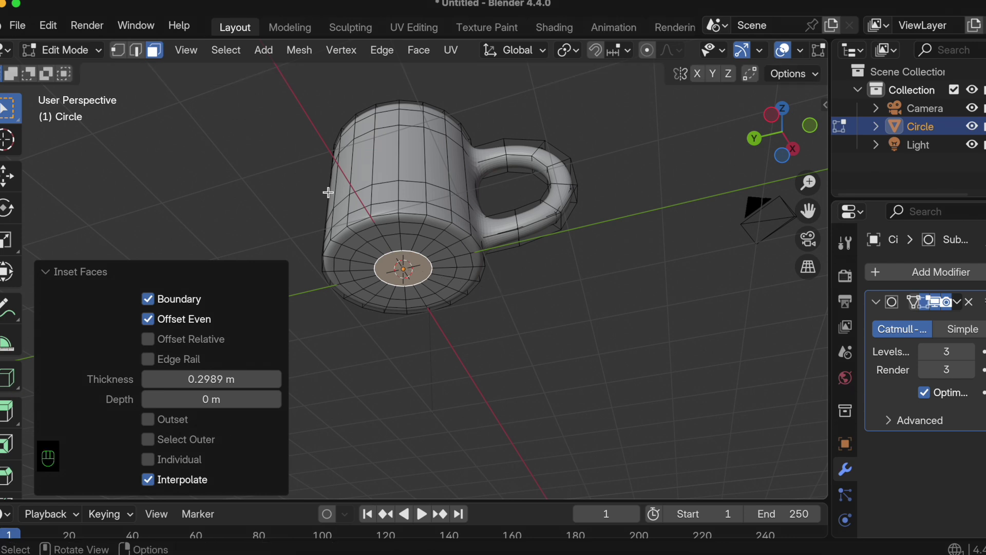
# - Return to Object Mode and shade the mug smooth
pyautogui.click(57, 50)
pyautogui.click(72, 72)
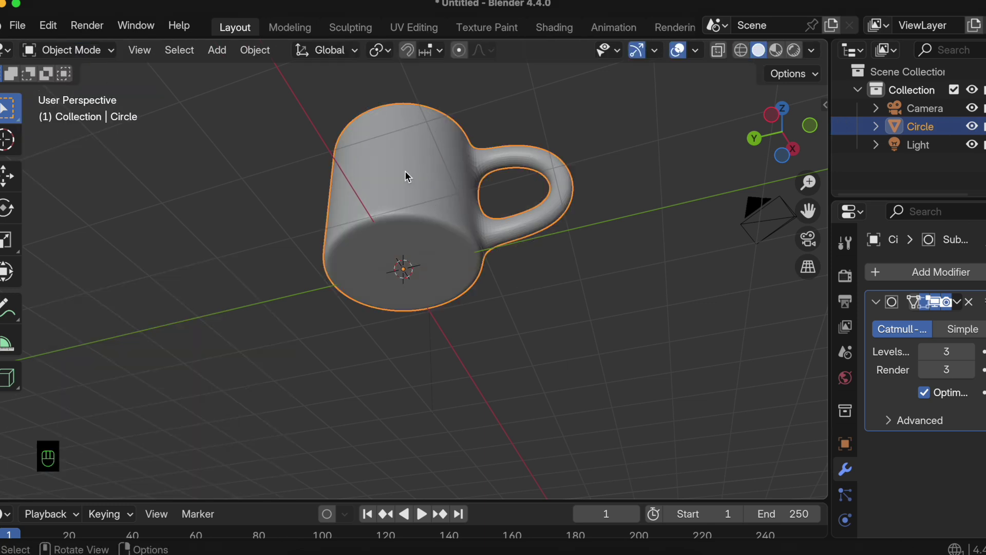
pyautogui.rightClick(398, 168)
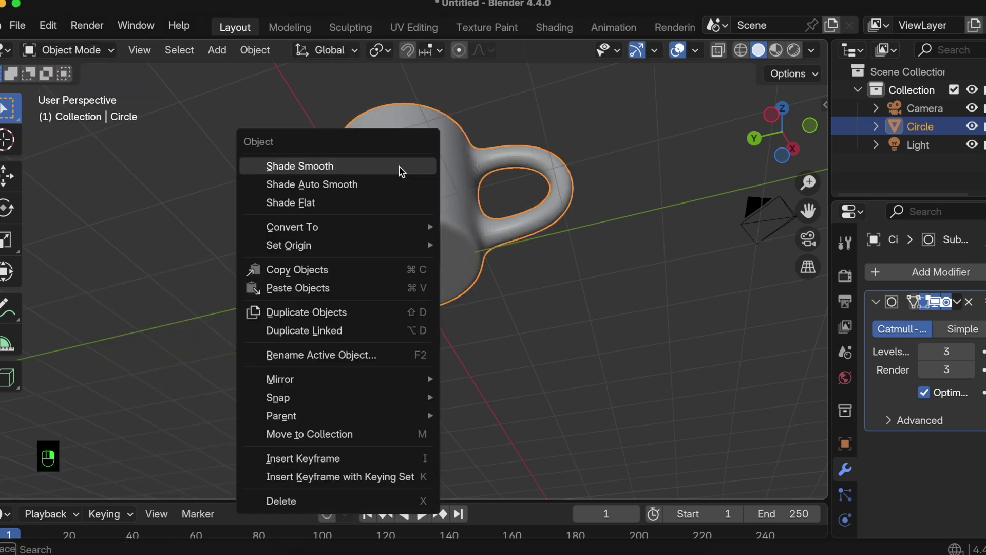
pyautogui.click(338, 165)
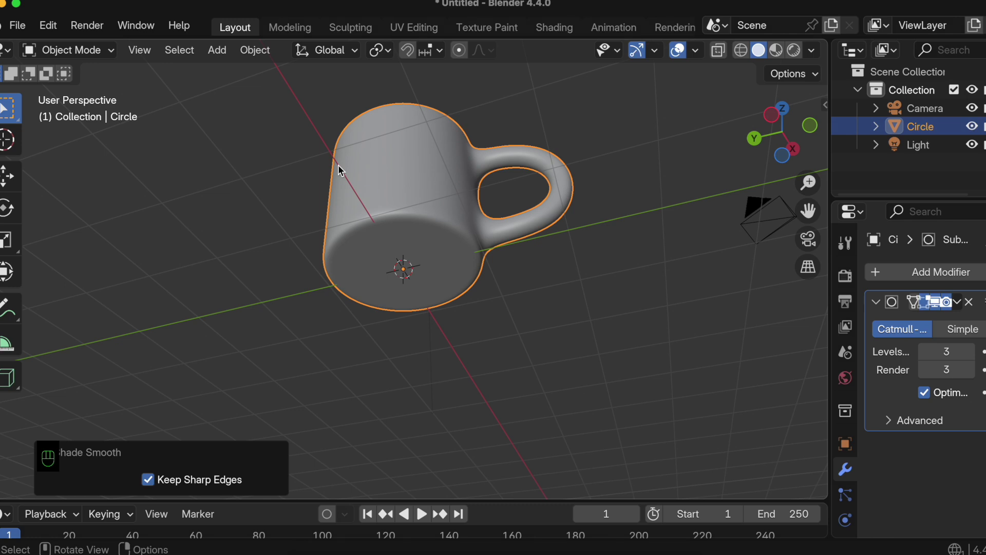
# - Enter Edit Mode on the mug with wireframe display and edge selection
pyautogui.click(75, 51)
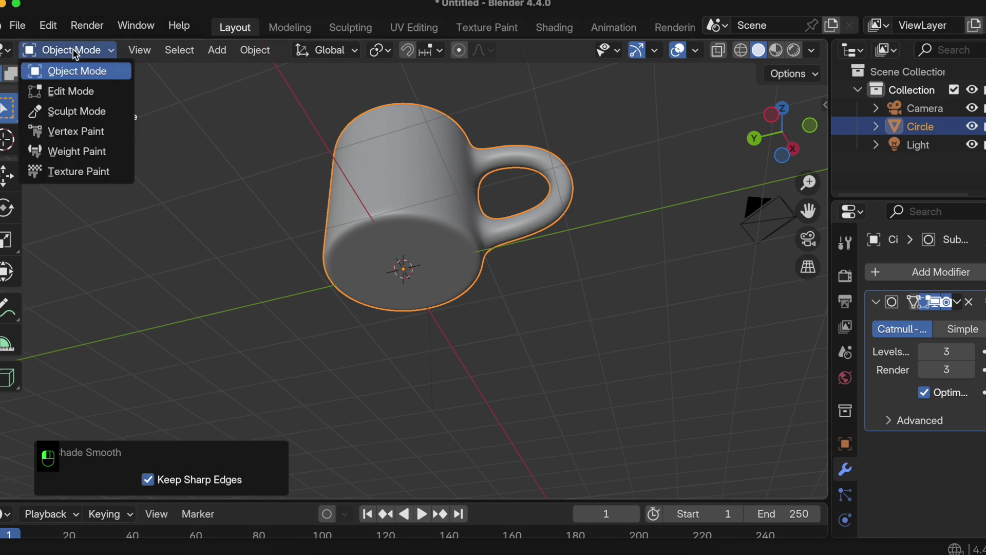
pyautogui.click(72, 87)
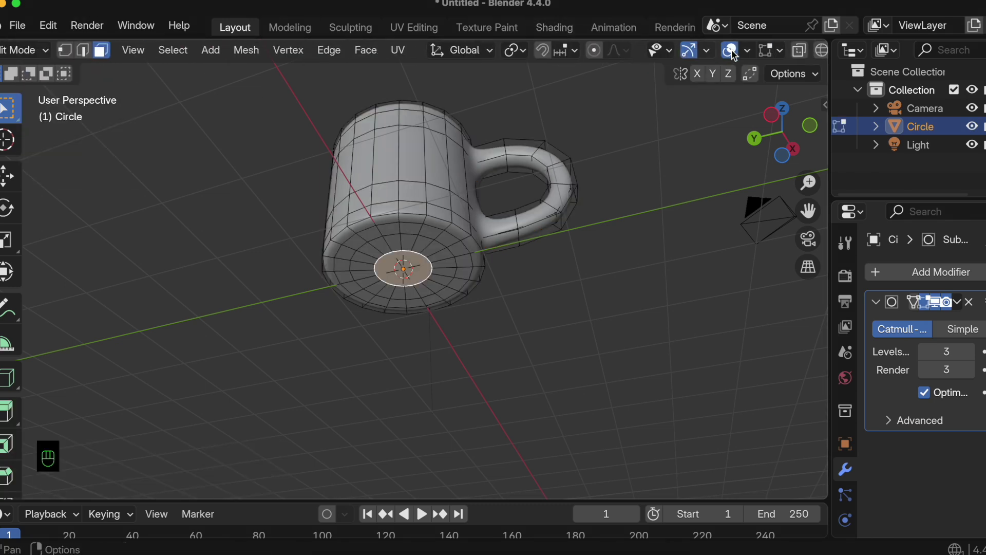
pyautogui.click(738, 50)
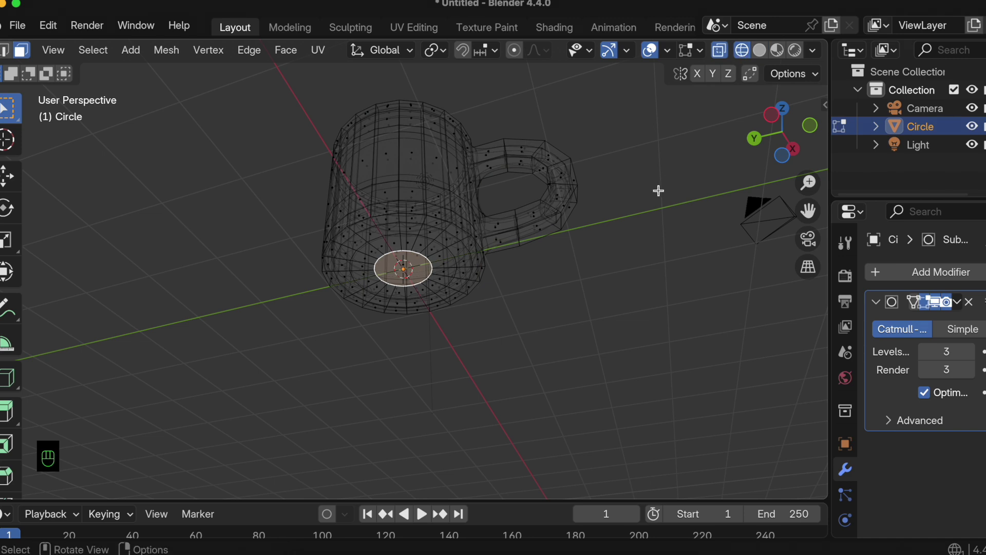
pyautogui.scroll(10, 658, 191)
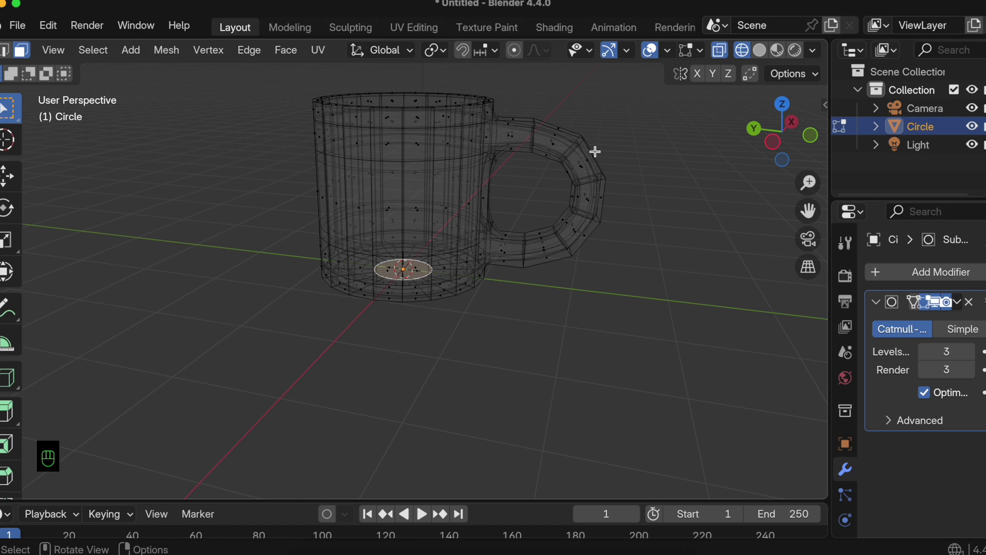
pyautogui.moveTo(555, 119); pyautogui.dragTo(605, 173)
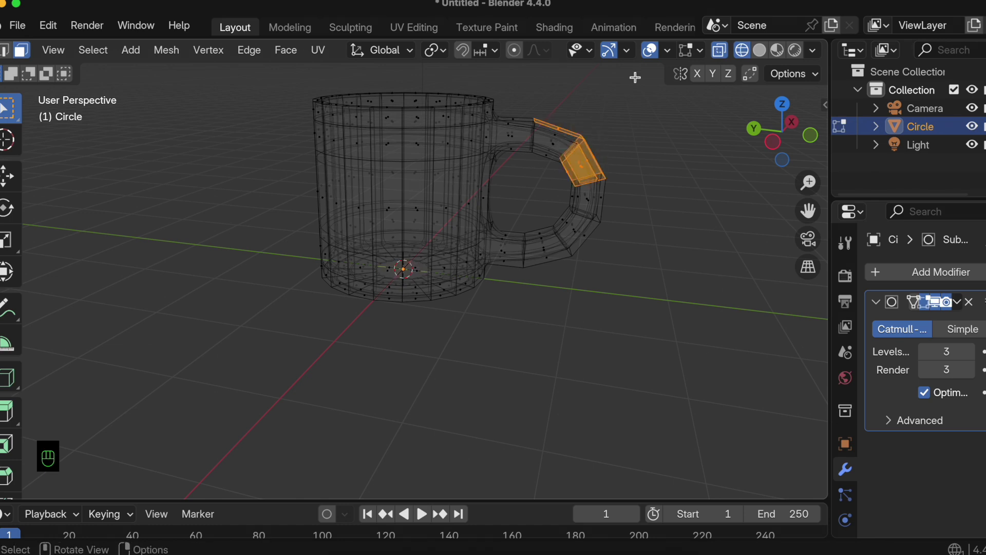
pyautogui.click(635, 77)
pyautogui.click(6, 49)
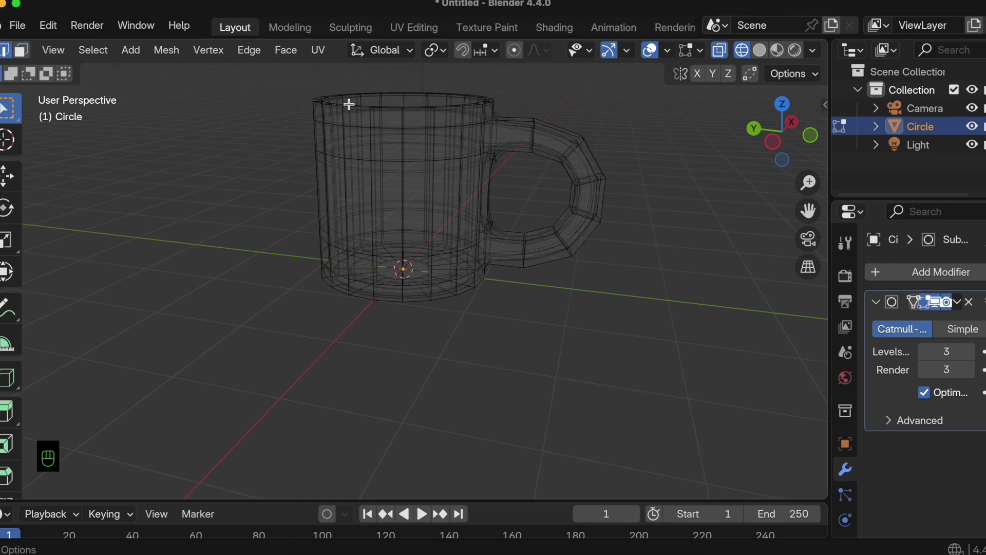
# - Move the edge loop on the handle's upper outer bend inward by about -0.037 m X, 0.077 m Y and -0.029 m Z
pyautogui.moveTo(551, 120); pyautogui.dragTo(600, 169)
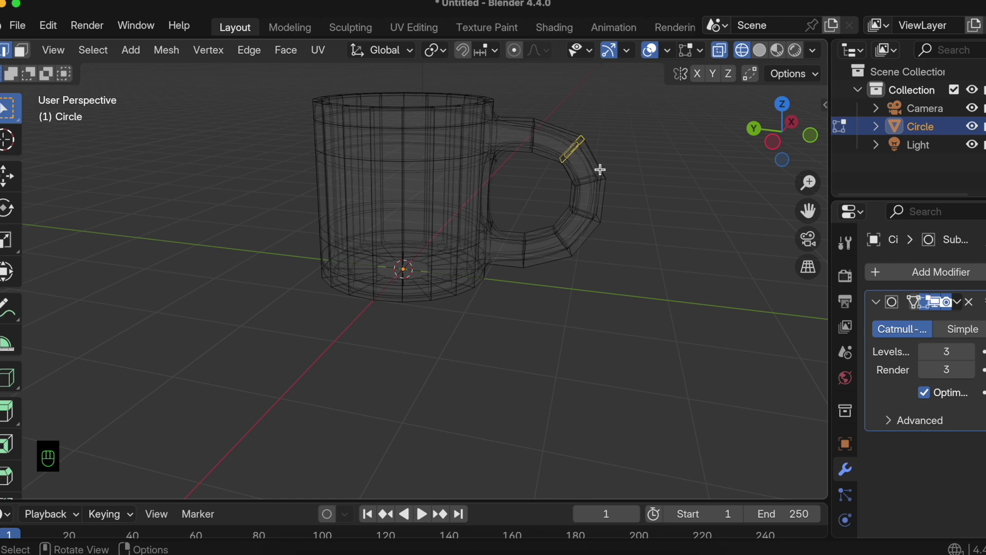
pyautogui.press('g')
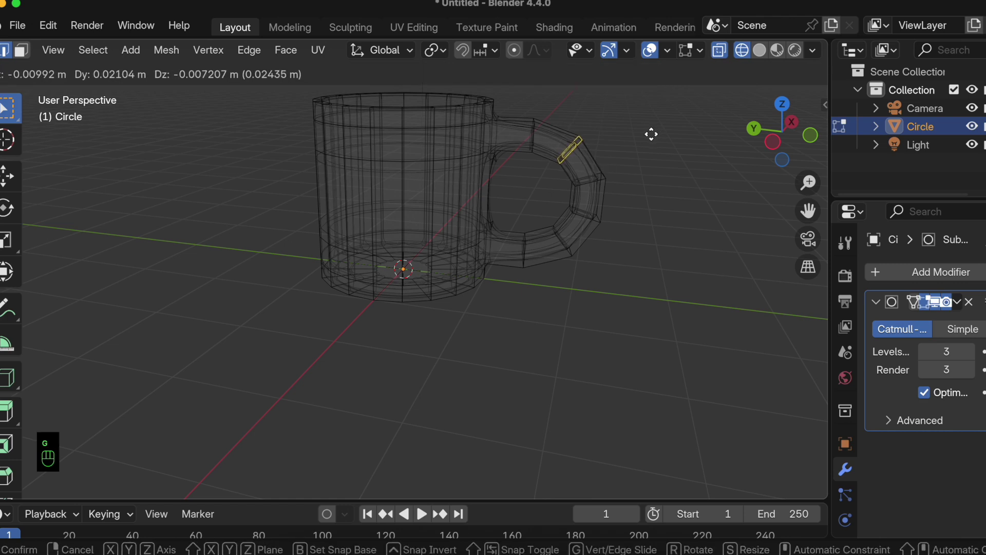
pyautogui.click(646, 136)
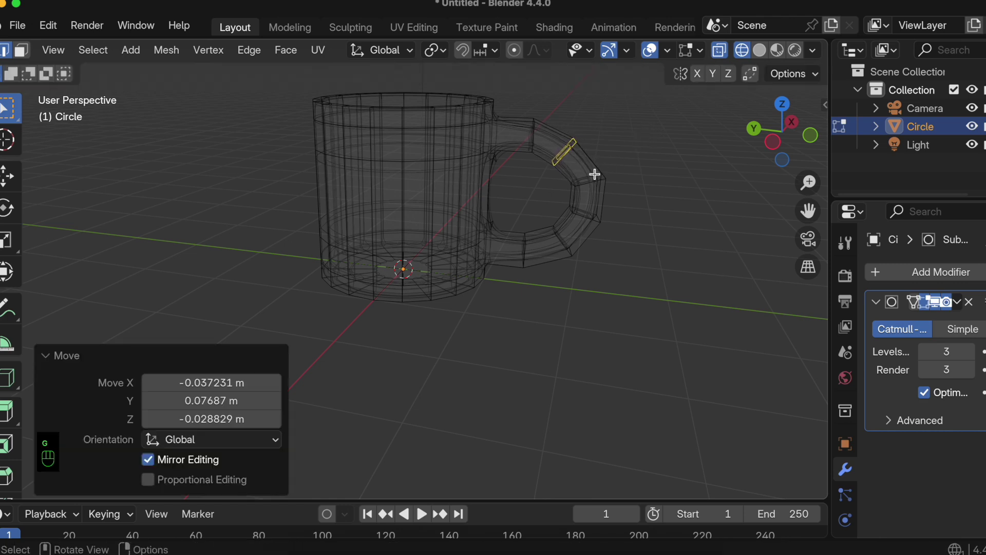
# - Move the edge loop just above the handle's outermost middle section inward by about -0.038 m X, 0.060 m Y and -0.015 m Z
pyautogui.moveTo(565, 175); pyautogui.dragTo(621, 236)
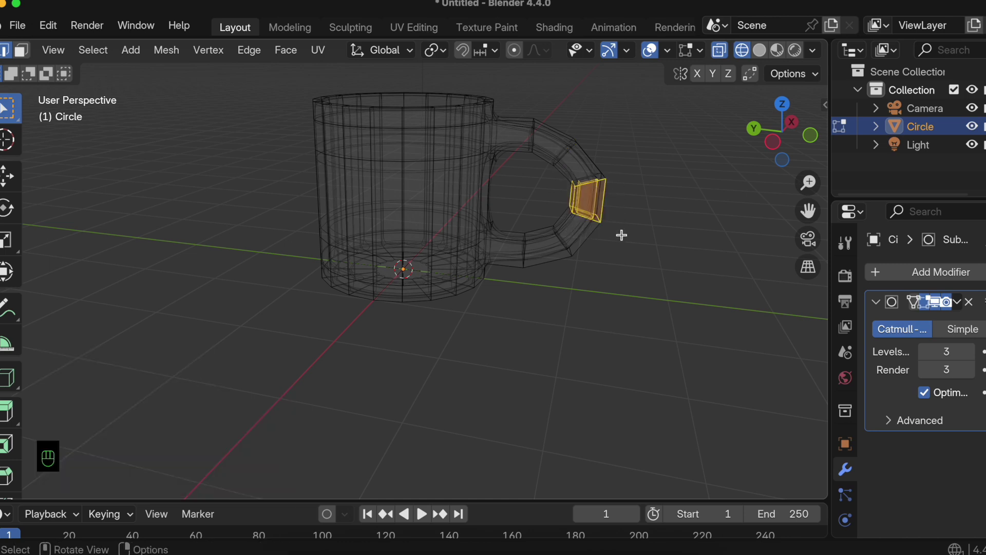
pyautogui.click(653, 172)
pyautogui.click(554, 183)
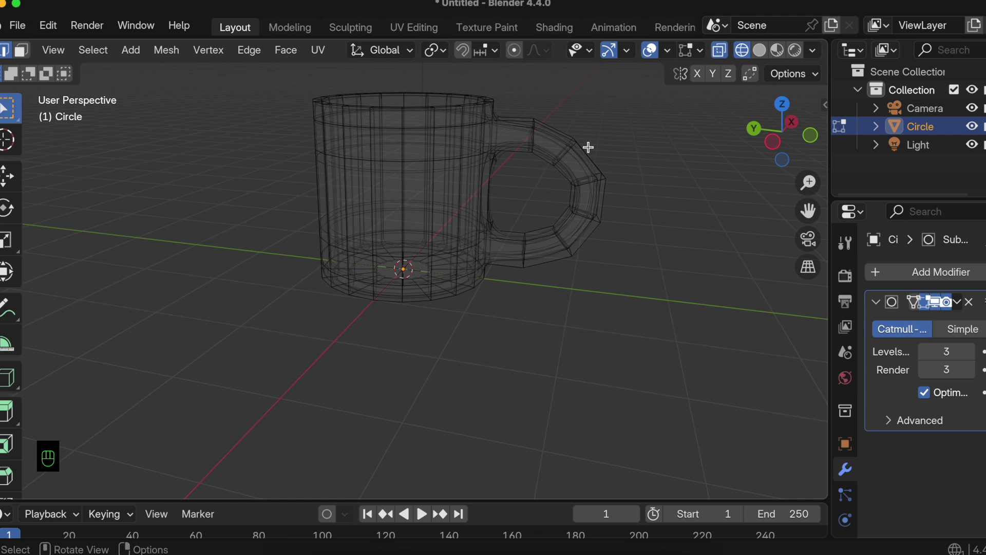
pyautogui.hotkey('ctrl', 'r')
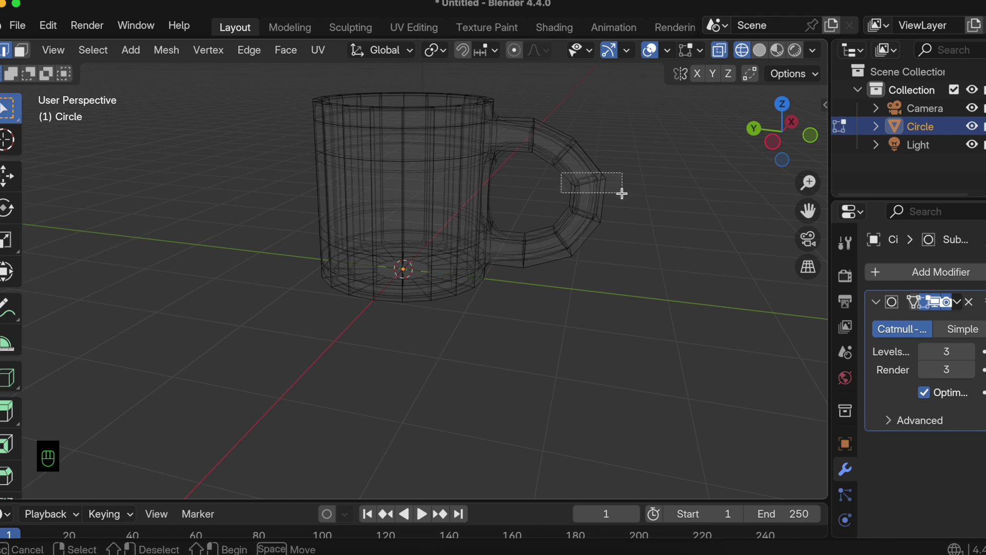
pyautogui.hscroll(3, 621, 179)
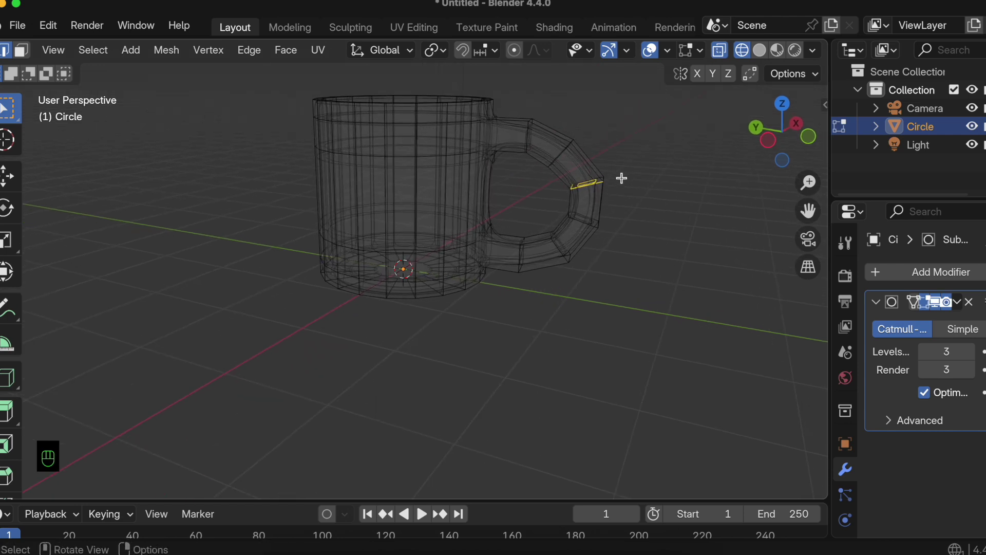
pyautogui.scroll(3, 622, 178)
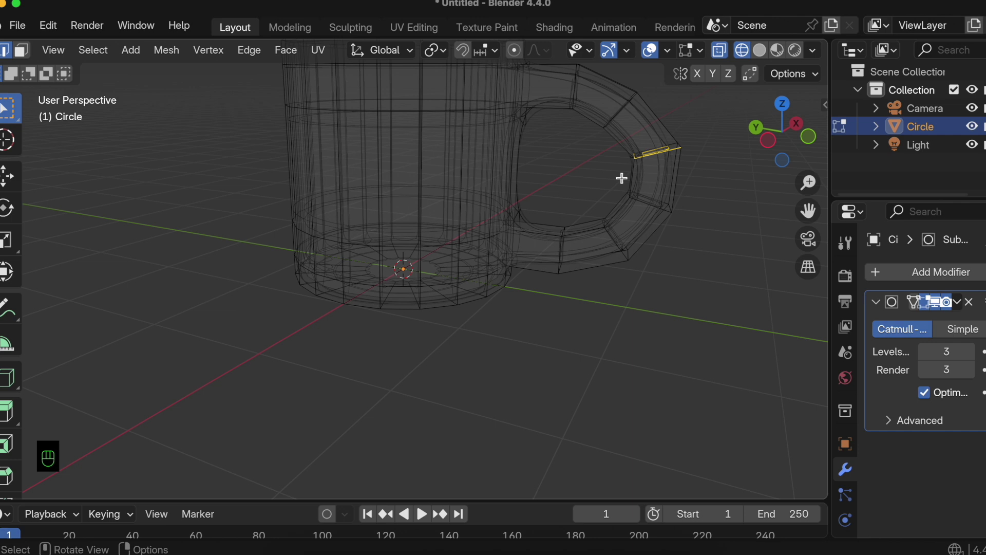
pyautogui.click(621, 136)
pyautogui.rightClick(696, 168)
pyautogui.press('g')
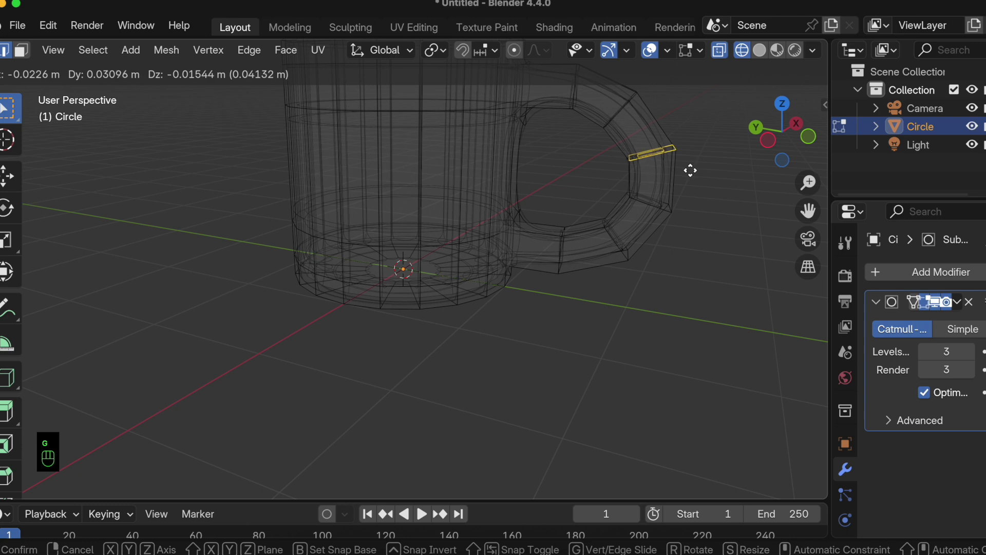
pyautogui.click(687, 170)
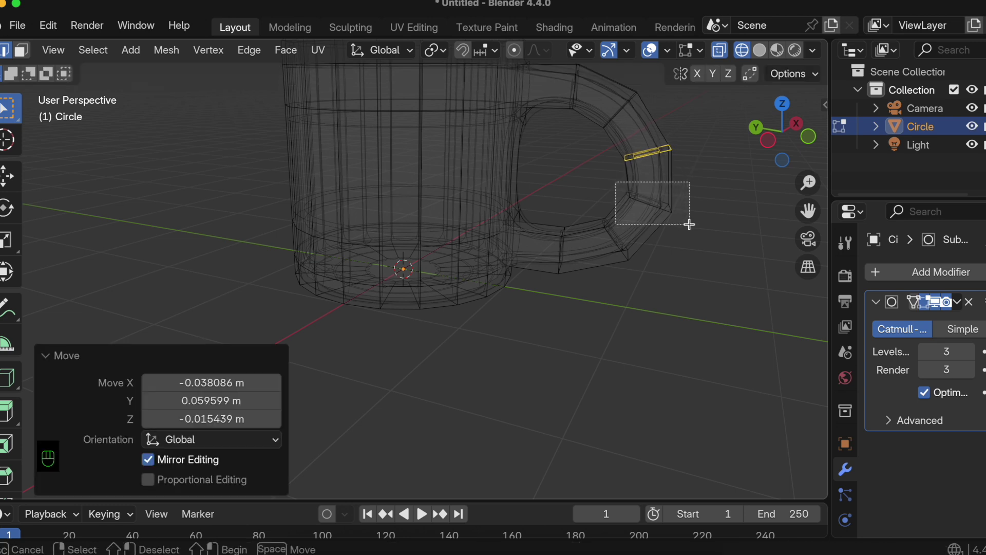
# - Move the edge loop just below the handle's outermost middle section inward by about -0.024 m X and 0.044 m Y
pyautogui.hotkey('ctrl', 'z')
pyautogui.press('g')
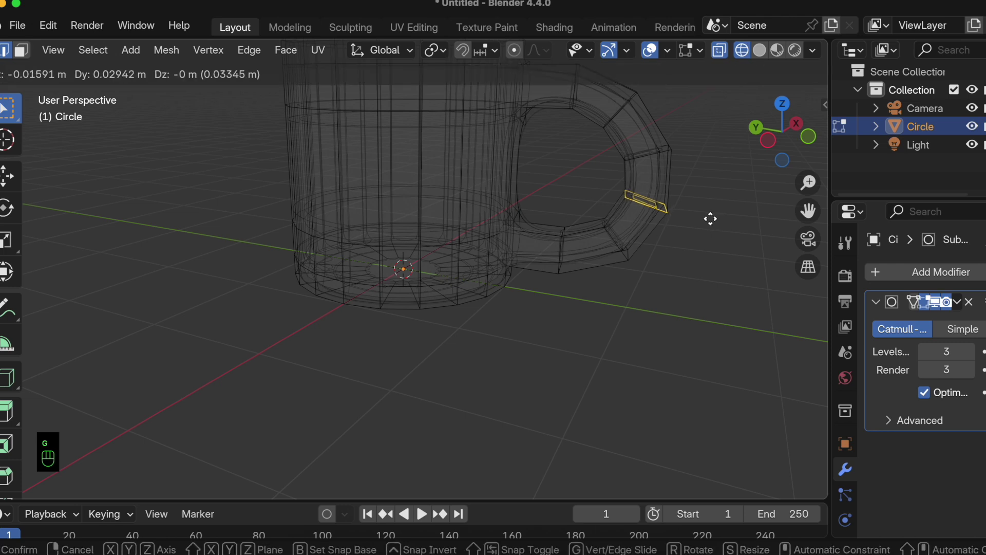
pyautogui.click(709, 218)
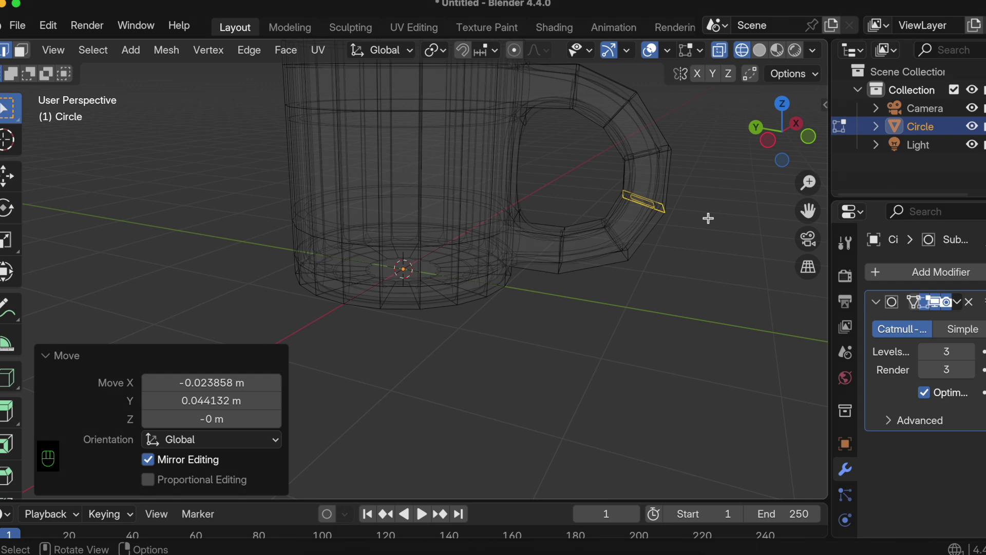
# - Add a text object at the world origin in Object Mode and display the scene in solid shading
pyautogui.scroll(5, 38, 48)
pyautogui.click(58, 49)
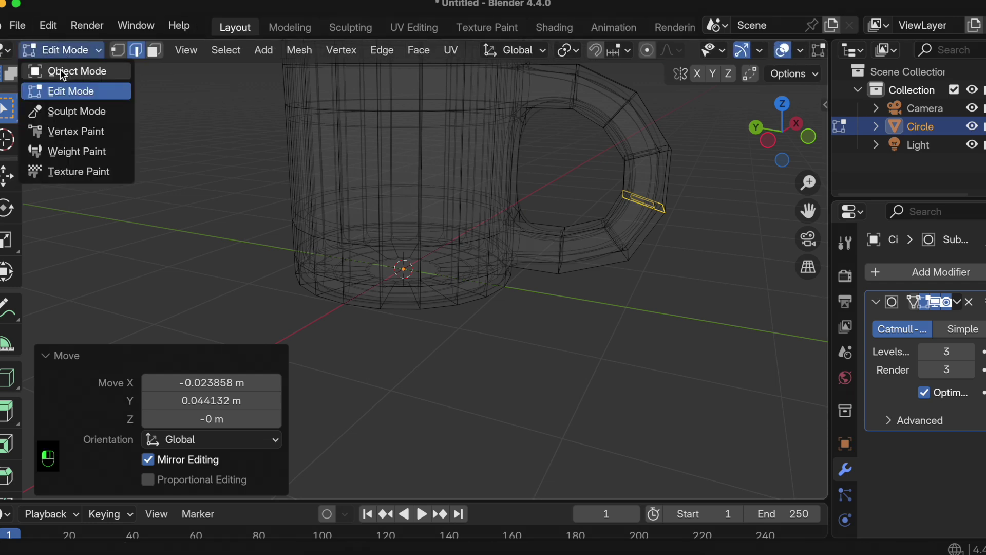
pyautogui.click(60, 71)
pyautogui.click(217, 51)
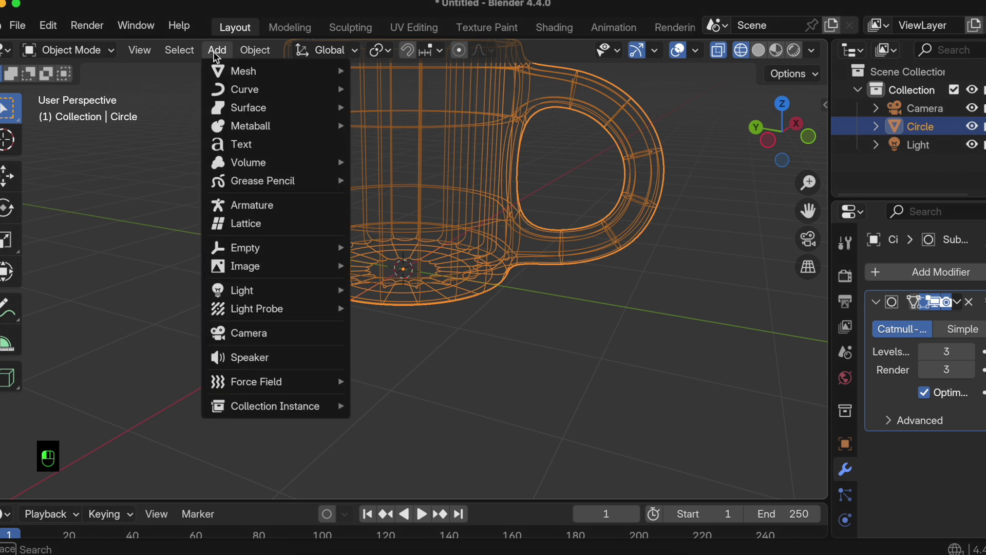
pyautogui.click(253, 144)
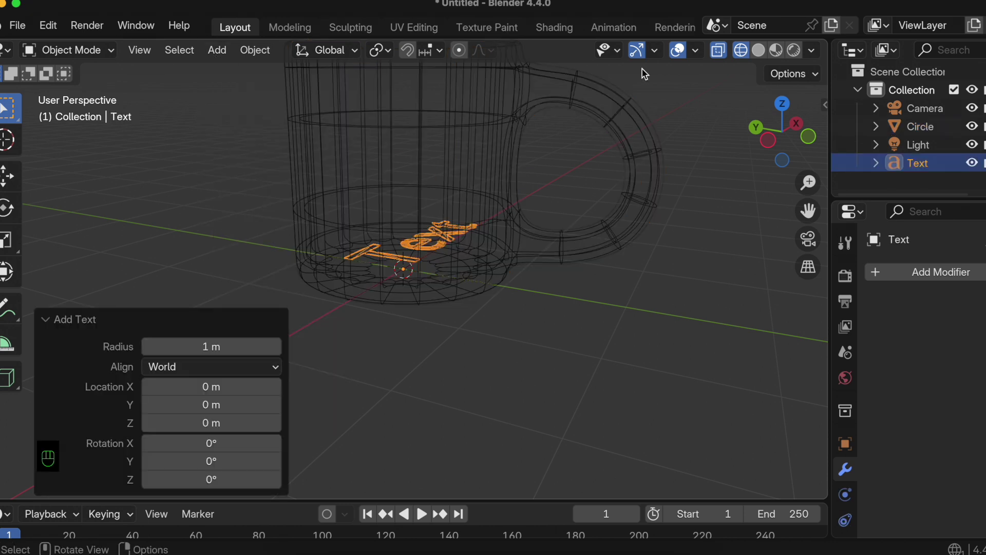
pyautogui.click(759, 50)
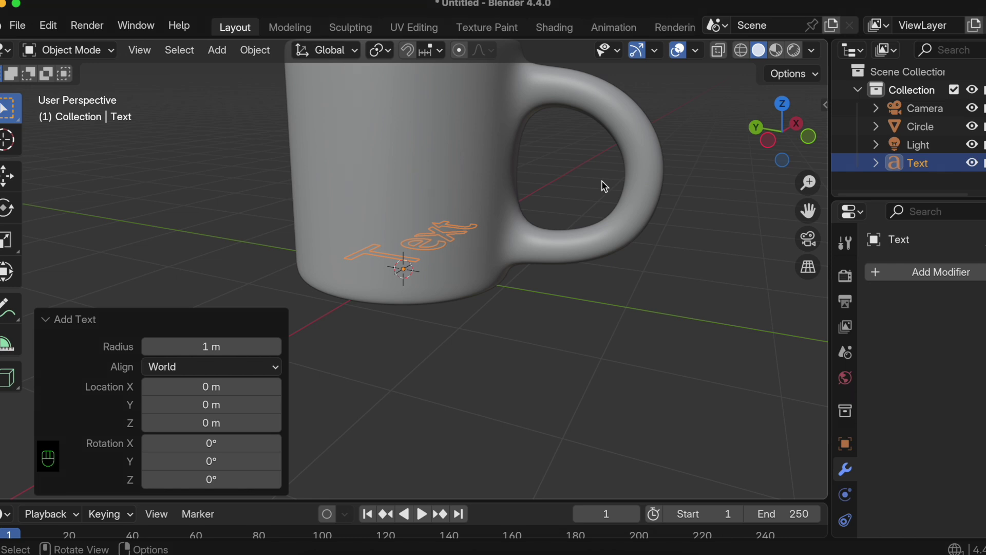
# - Clear the text object's default wording in Edit Mode and hide the mug
pyautogui.click(67, 50)
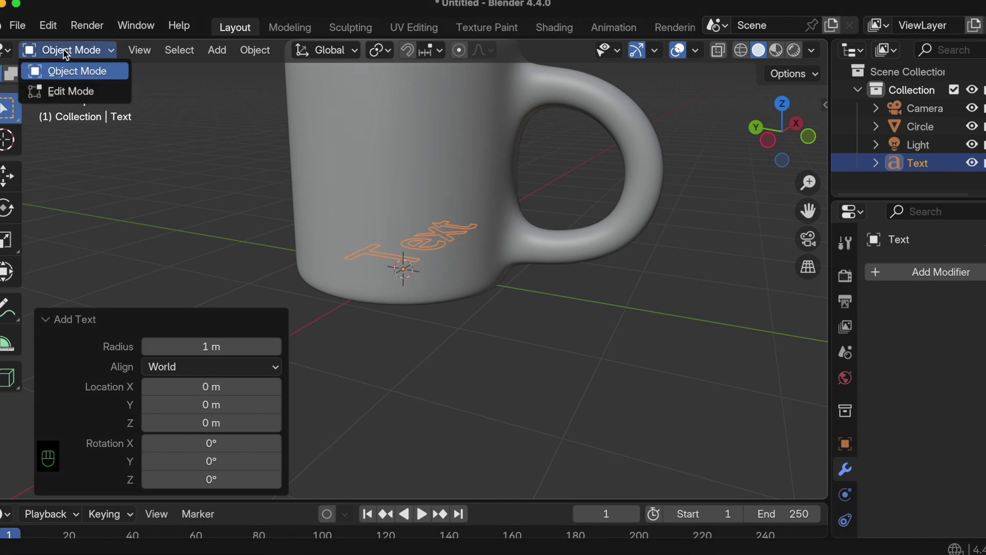
pyautogui.click(64, 90)
pyautogui.press('BackSpace')
pyautogui.press('BackSpace')
pyautogui.press('BackSpace')
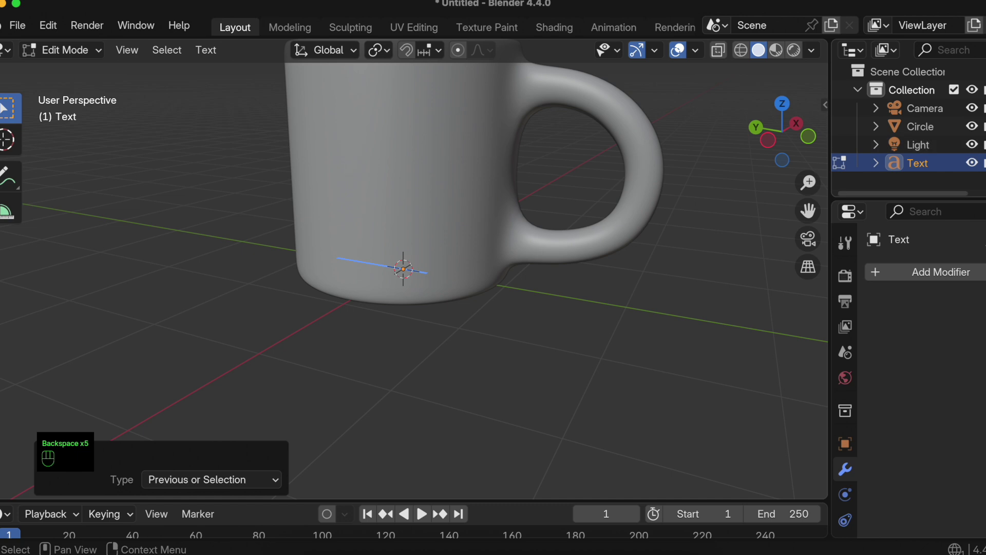
pyautogui.click(972, 129)
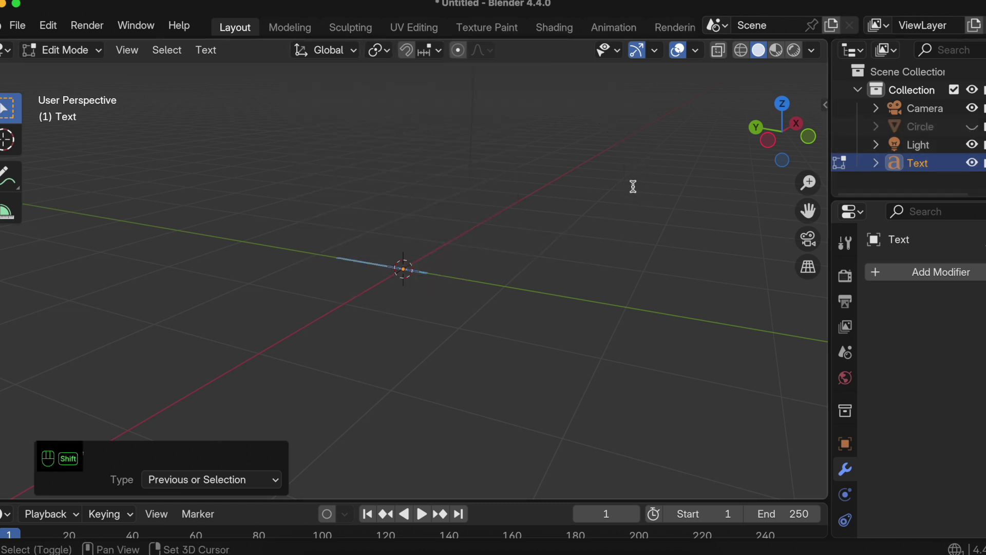
# - Enter the text "Coding", "With" and "Nobody" on three separate lines
pyautogui.hotkey('shift', 'c')
pyautogui.write('oding')
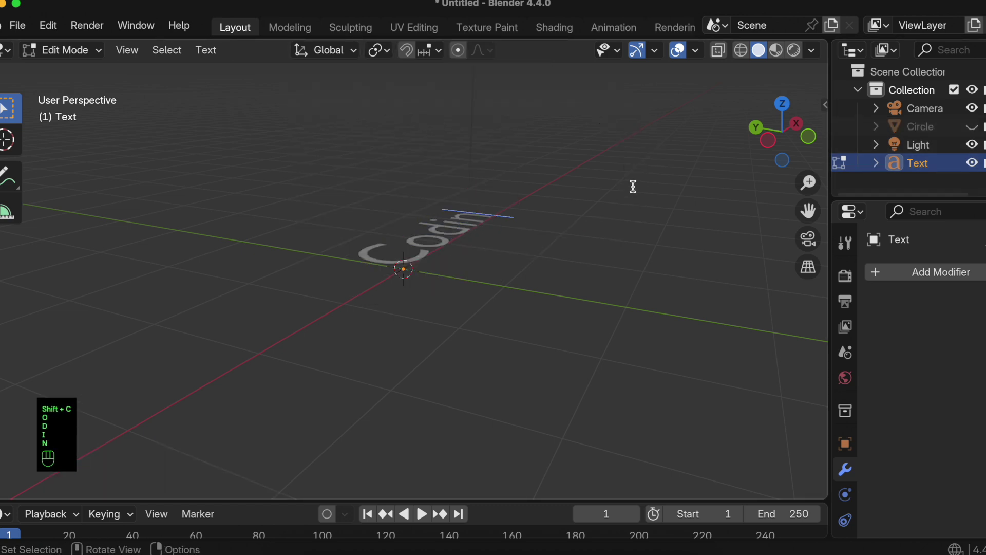
pyautogui.press('Return')
pyautogui.write('With')
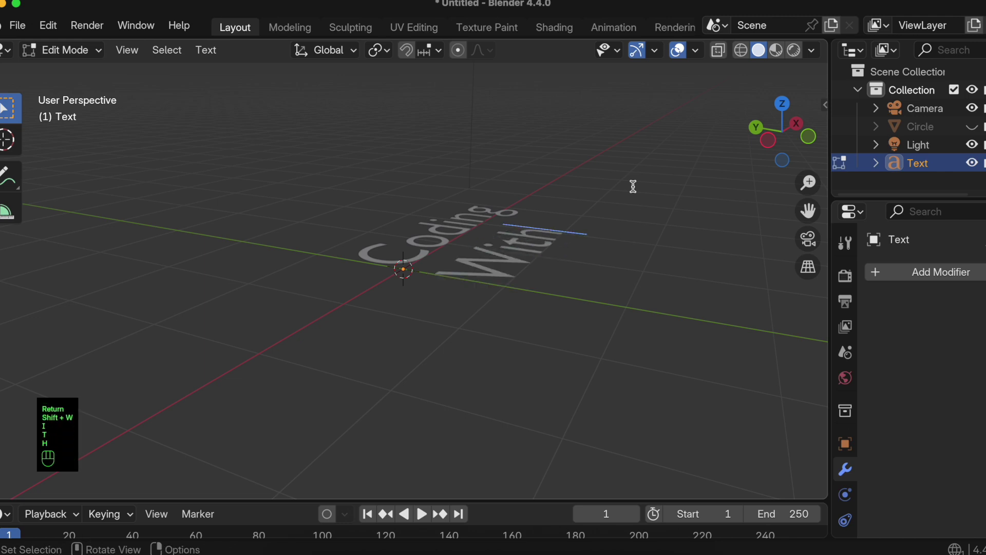
pyautogui.press('Return')
pyautogui.write('Nobody')
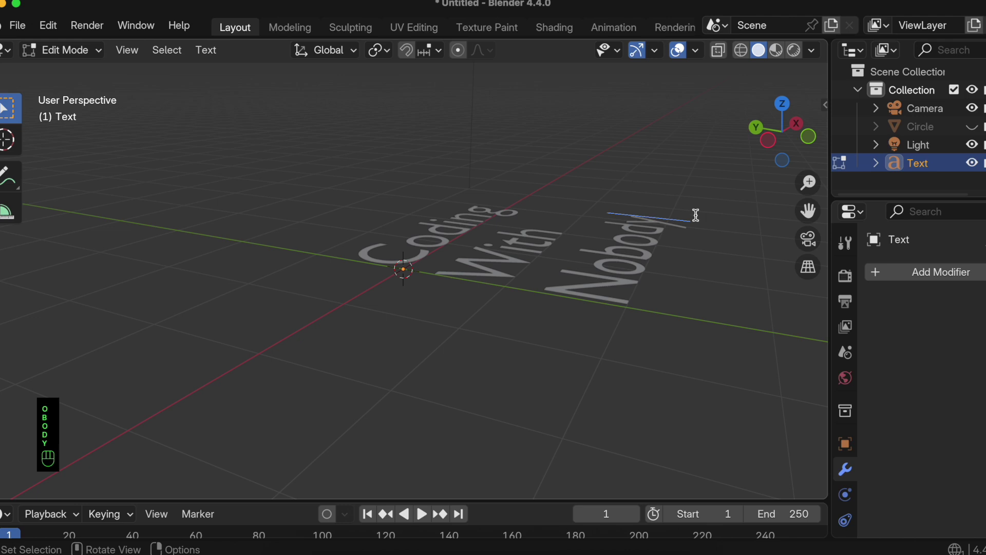
# - Set the text's paragraph alignment to Center horizontally and Middle vertically
pyautogui.moveTo(642, 264); pyautogui.dragTo(642, 264, button='middle')
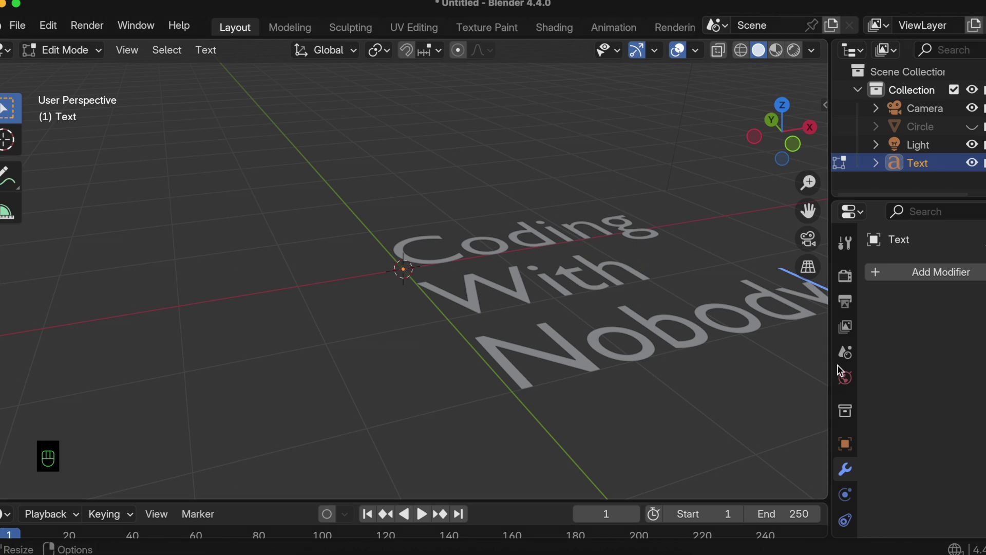
pyautogui.scroll(-2, 845, 467)
pyautogui.click(846, 499)
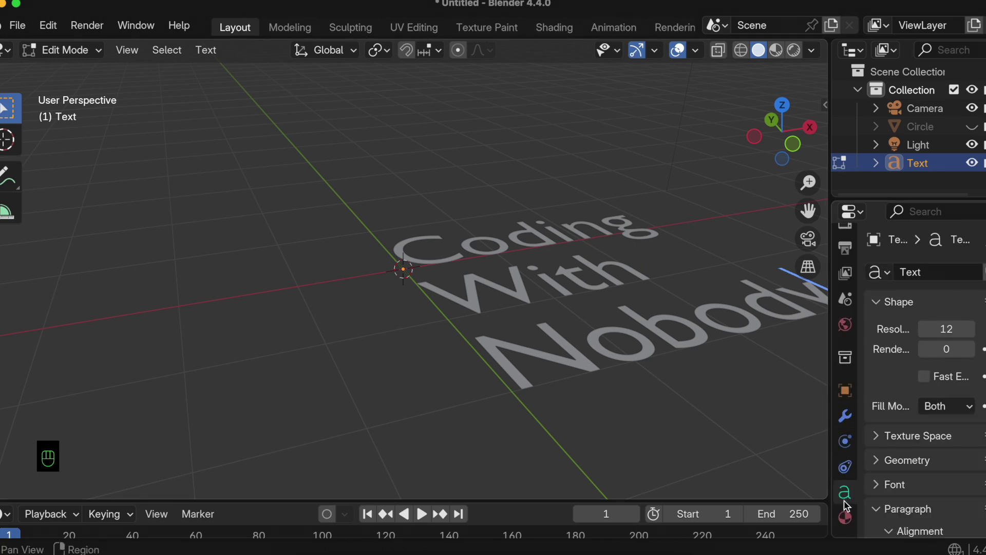
pyautogui.scroll(-5, 940, 477)
pyautogui.click(951, 411)
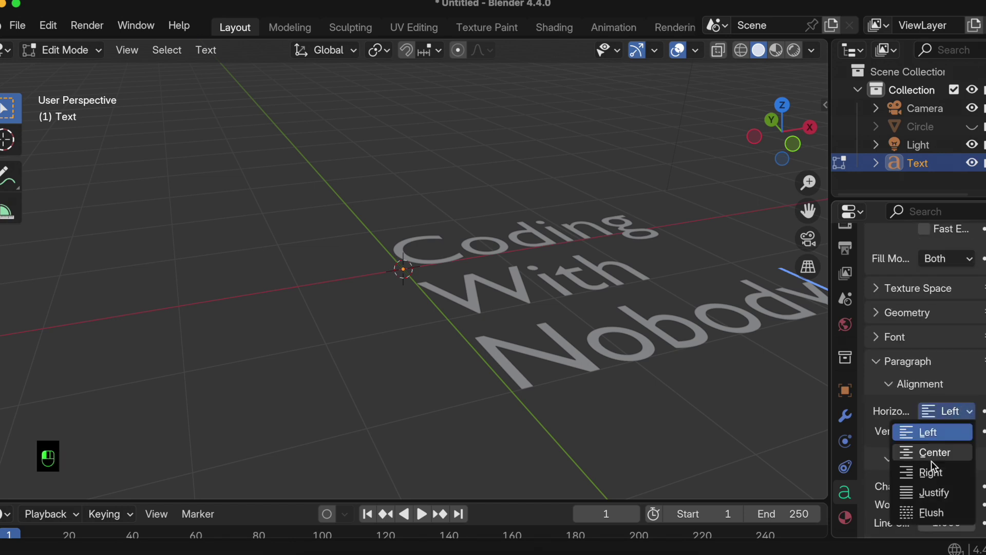
pyautogui.click(939, 454)
pyautogui.click(947, 431)
pyautogui.click(917, 493)
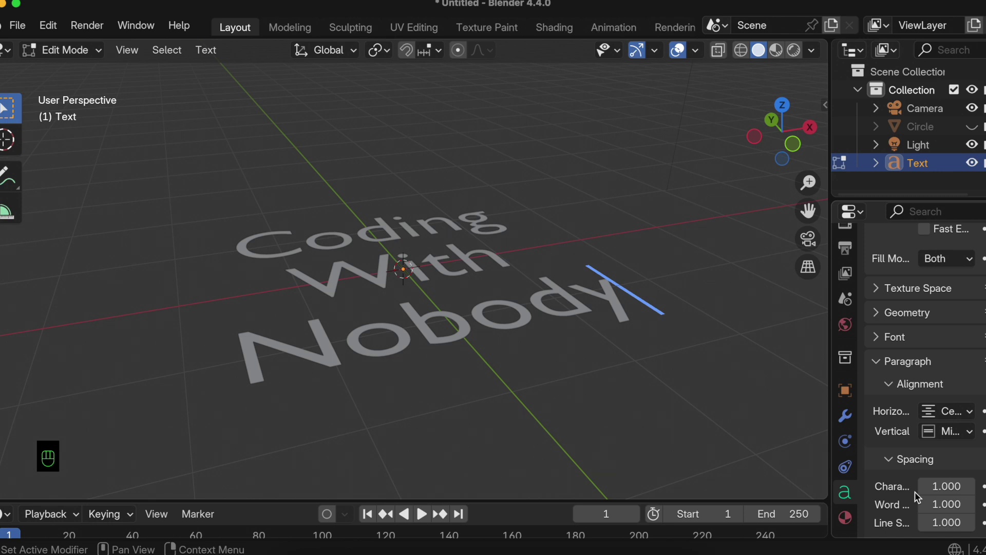
# - Return the text to Object Mode and unhide the mug
pyautogui.click(66, 54)
pyautogui.click(68, 72)
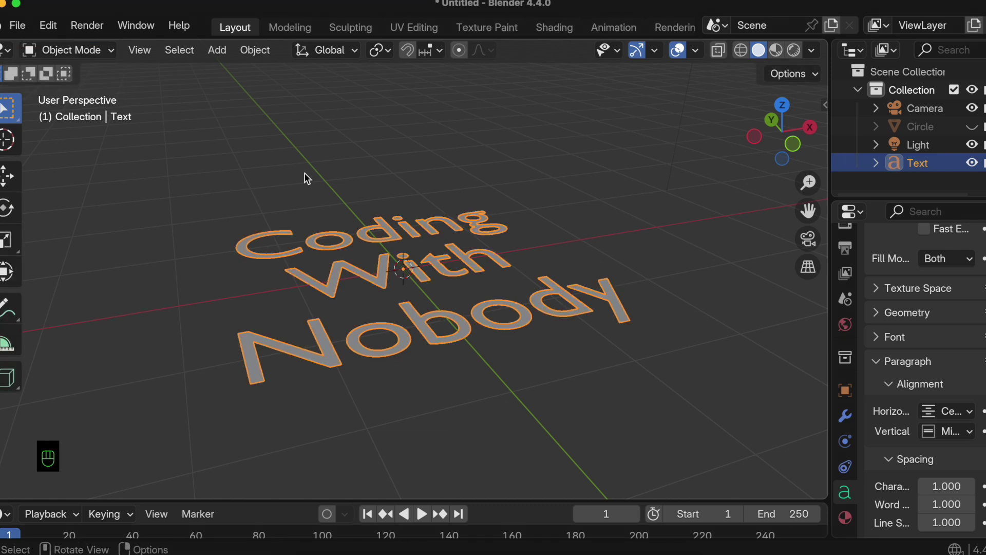
pyautogui.scroll(-2, 551, 213)
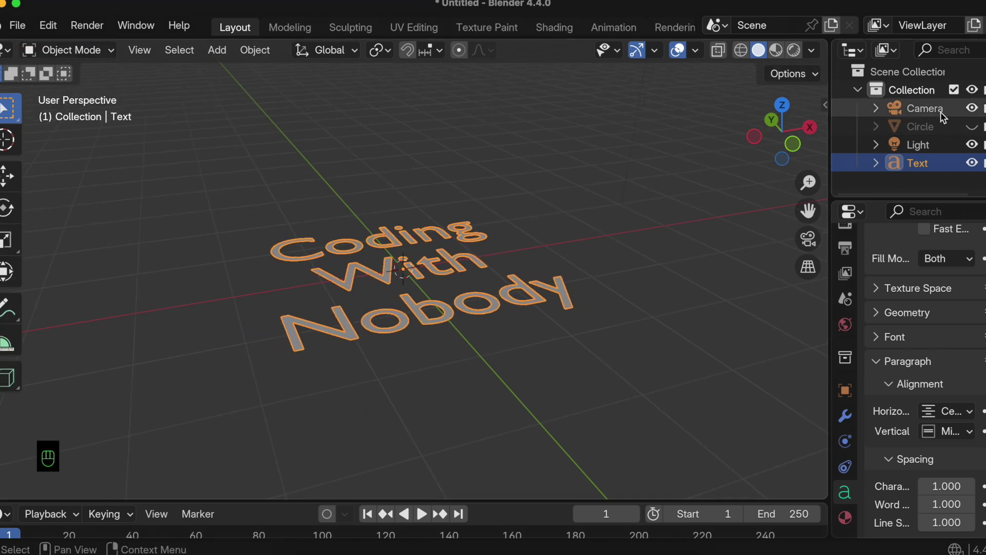
pyautogui.click(973, 127)
pyautogui.moveTo(518, 241); pyautogui.dragTo(478, 266, button='middle')
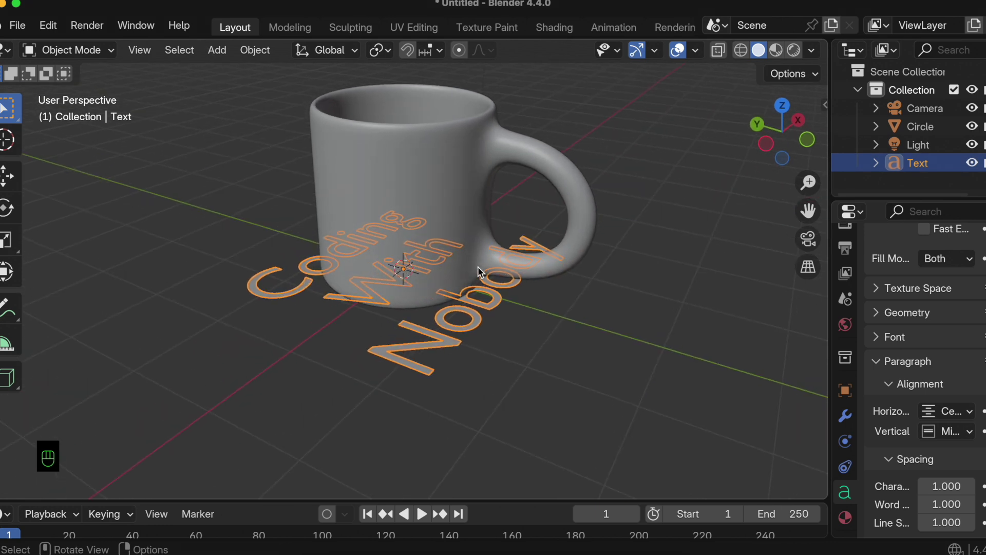
# - Rotate the text 90° about the global X axis so it stands upright
pyautogui.press('r')
pyautogui.press('x')
pyautogui.press('KP_9')
pyautogui.press('KP_0')
pyautogui.press('Return')
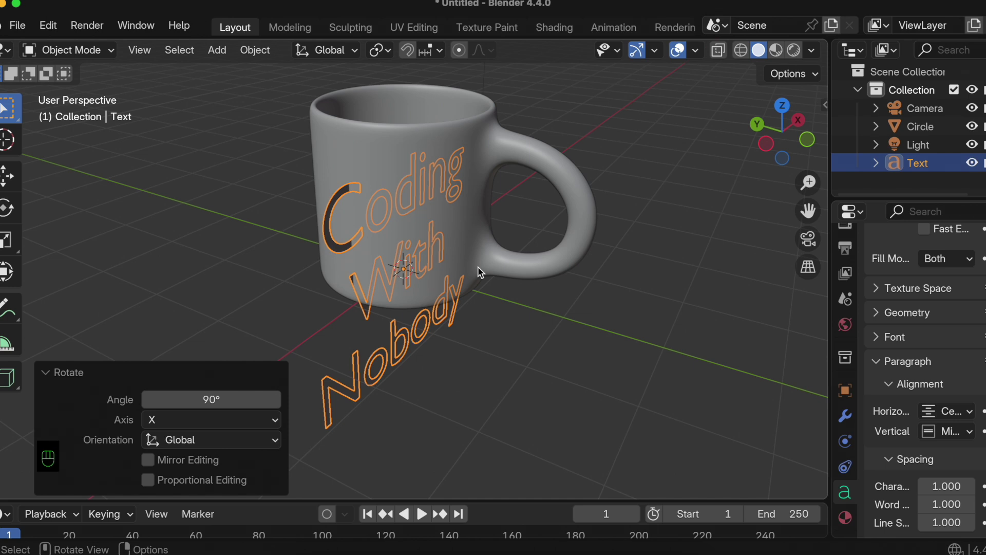
# - Convert the upright text object to a mesh
pyautogui.click(256, 50)
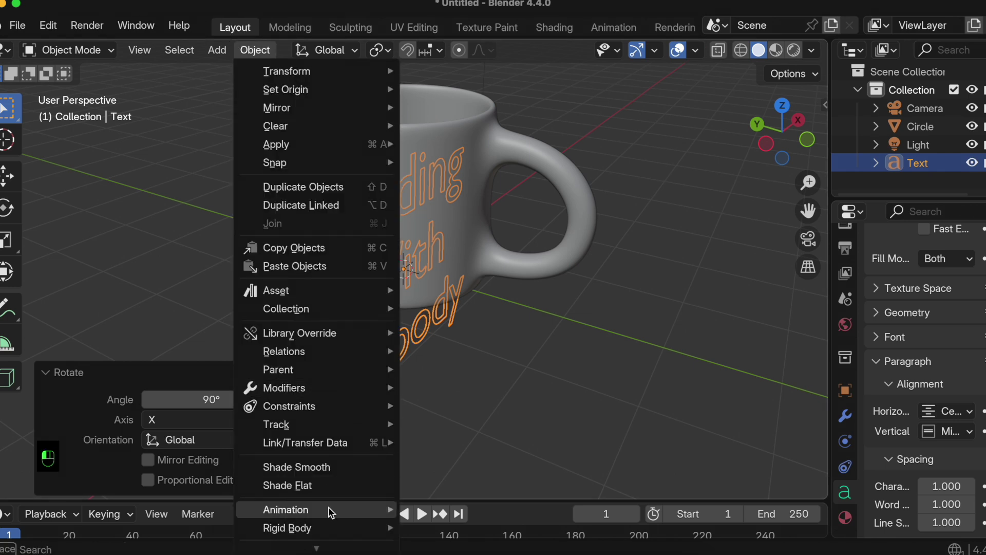
pyautogui.moveTo(310, 455)
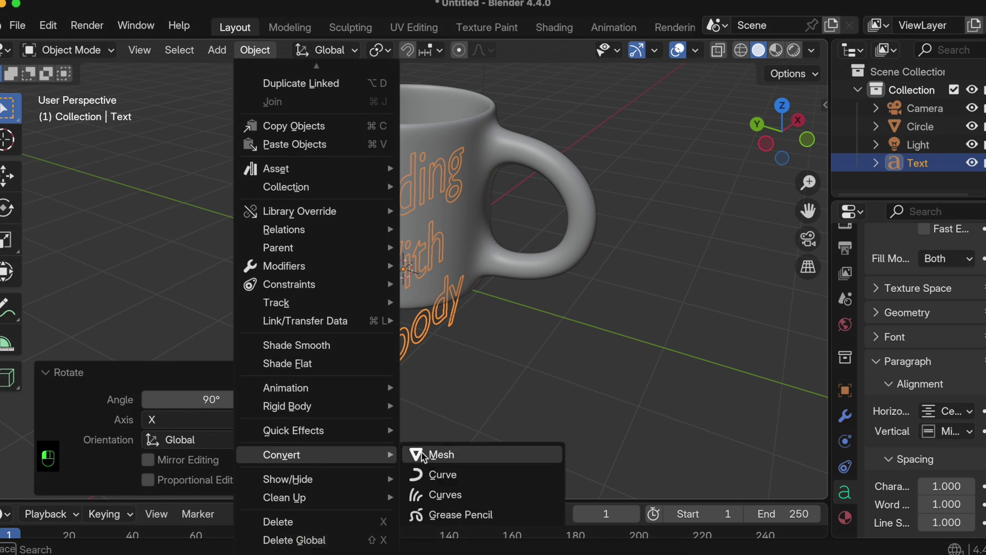
pyautogui.click(438, 455)
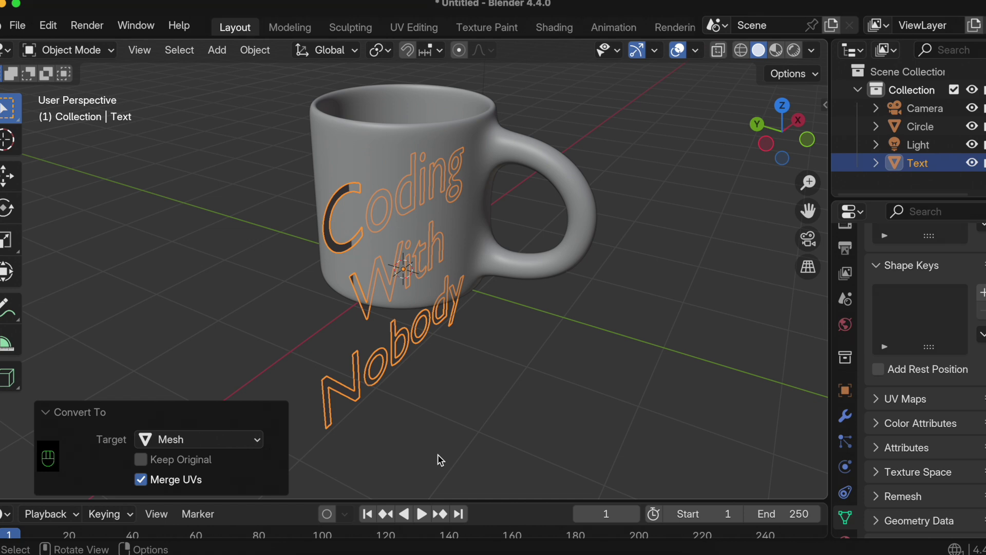
# - Select the whole text mesh in Edit Mode and scale it uniformly to about 0.606
pyautogui.click(66, 51)
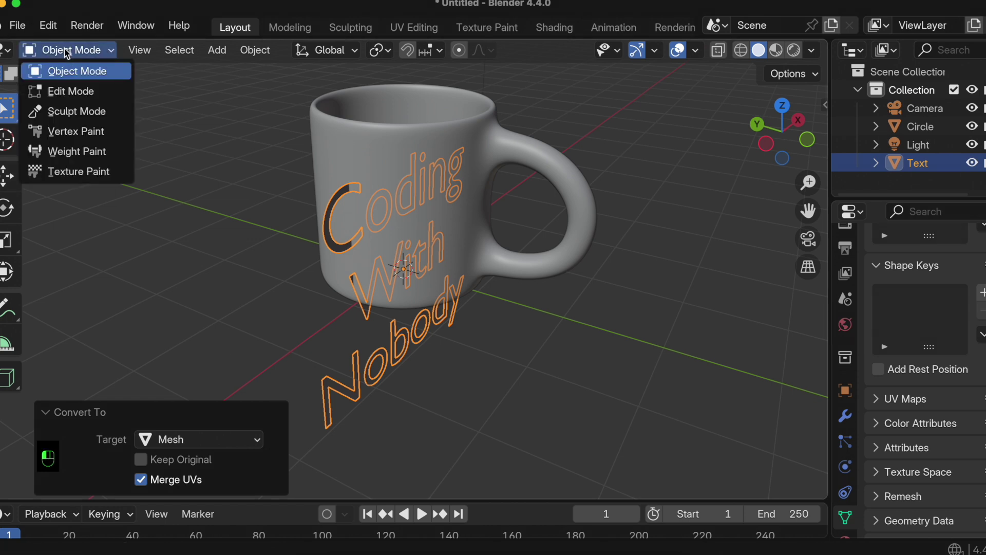
pyautogui.click(72, 91)
pyautogui.press('a')
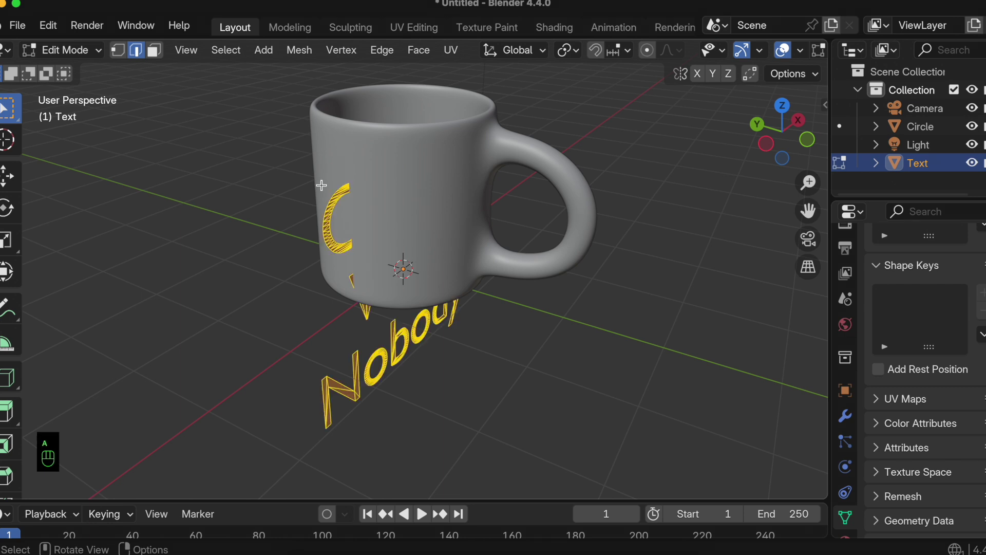
pyautogui.press('s')
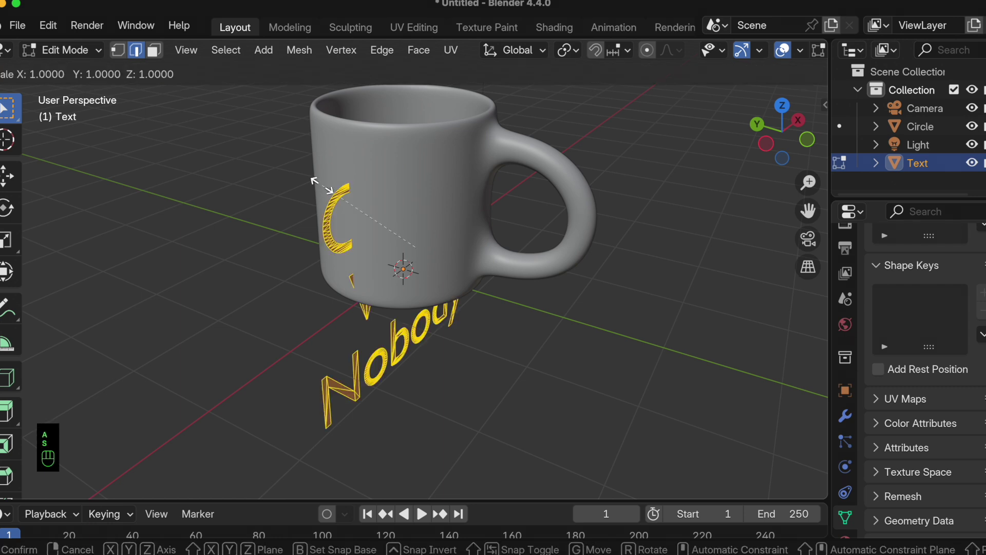
pyautogui.click(362, 205)
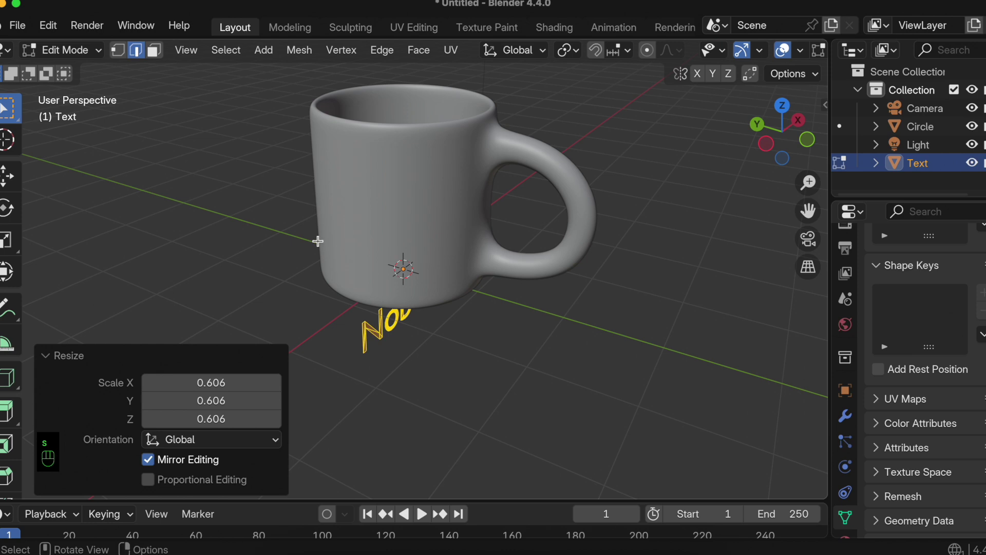
# - Move the text mesh about 1.68 m along the negative X axis, out in front of the mug
pyautogui.click(7, 176)
pyautogui.moveTo(452, 225); pyautogui.dragTo(342, 255)
pyautogui.hscroll(-5, 341, 255)
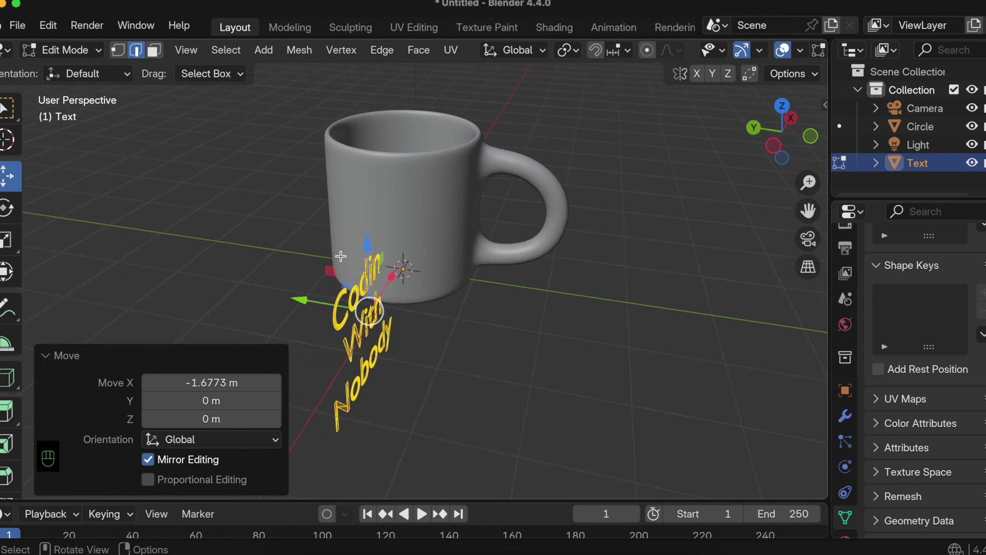
# - Rotate the text mesh about -91.5° around the global Z axis so it faces out from the mug's side
pyautogui.hscroll(-5, 380, 255)
pyautogui.press('r')
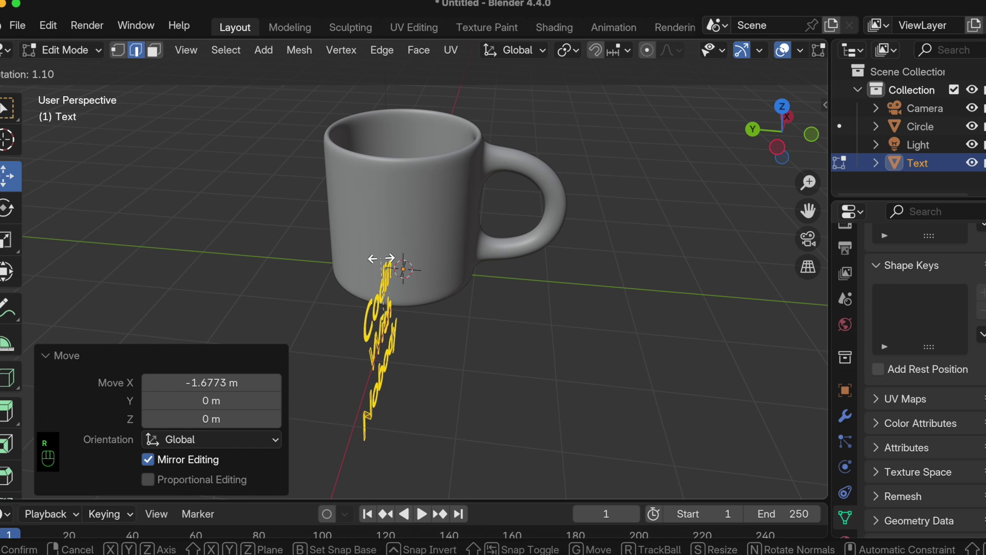
pyautogui.press('z')
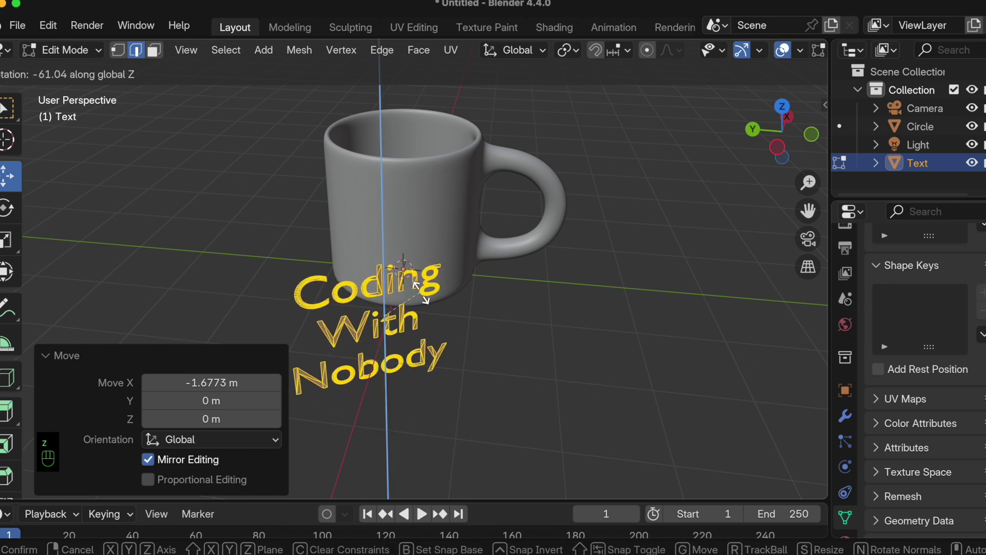
pyautogui.click(431, 314)
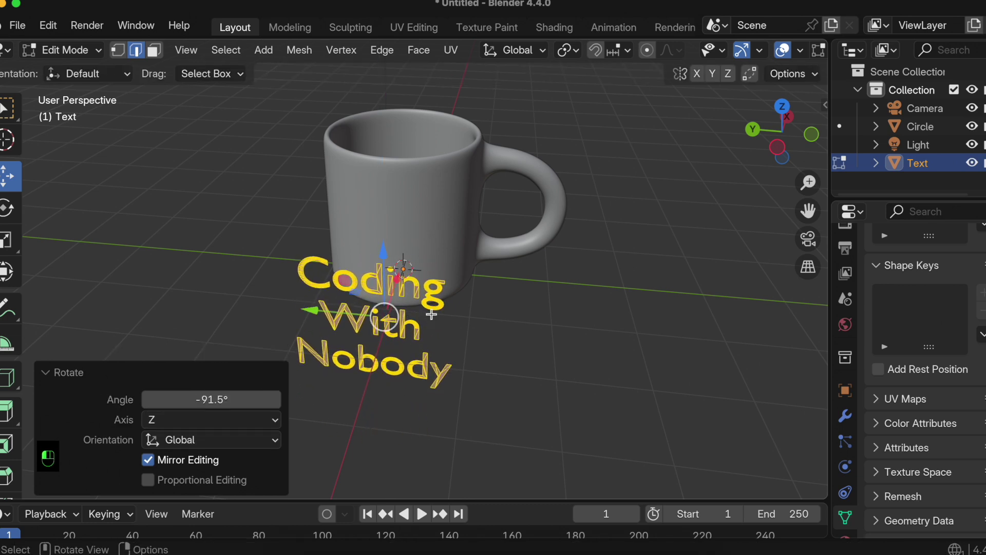
# - Raise the text about 1.03 m along Z to the mug's mid-height and scale it down to the mug's width
pyautogui.press('g')
pyautogui.press('z')
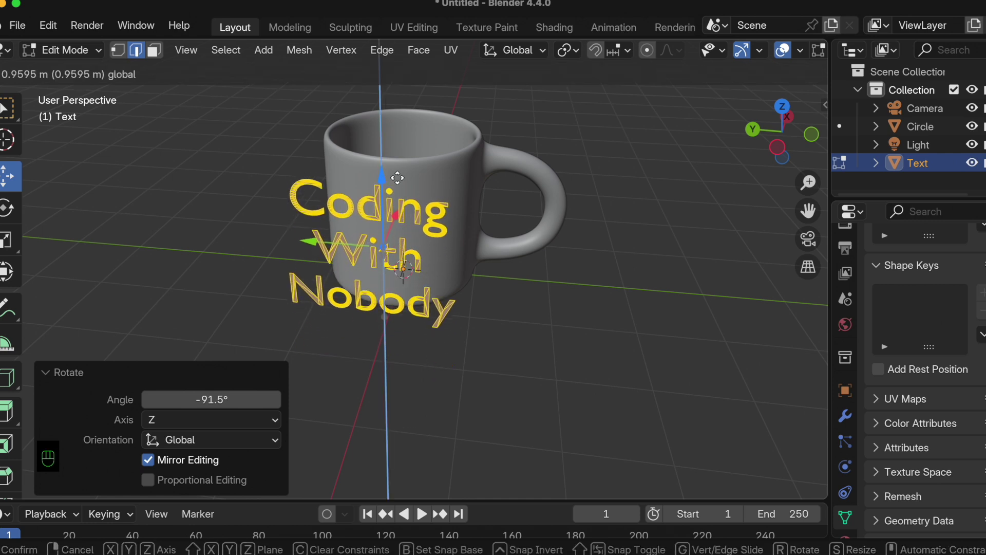
pyautogui.click(394, 173)
pyautogui.press('s')
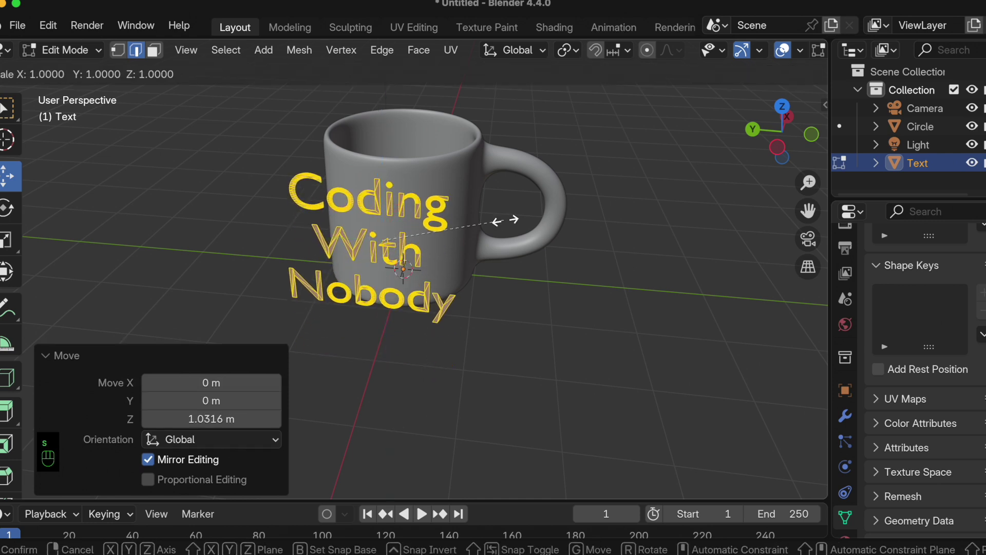
pyautogui.click(468, 225)
# - Position the text just off the mug wall, moving it about 0.23 m along X and -0.05 m along Y
pyautogui.moveTo(399, 220); pyautogui.dragTo(445, 219, button='middle')
pyautogui.moveTo(437, 216); pyautogui.dragTo(421, 205)
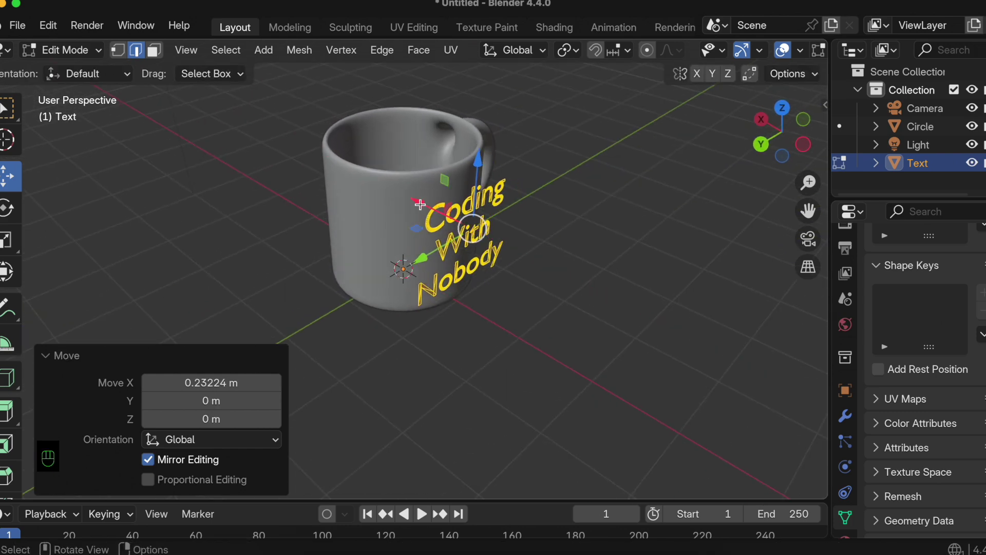
pyautogui.moveTo(421, 204); pyautogui.dragTo(411, 241, button='middle')
pyautogui.moveTo(389, 258); pyautogui.dragTo(396, 259)
pyautogui.moveTo(395, 258); pyautogui.dragTo(395, 259, button='middle')
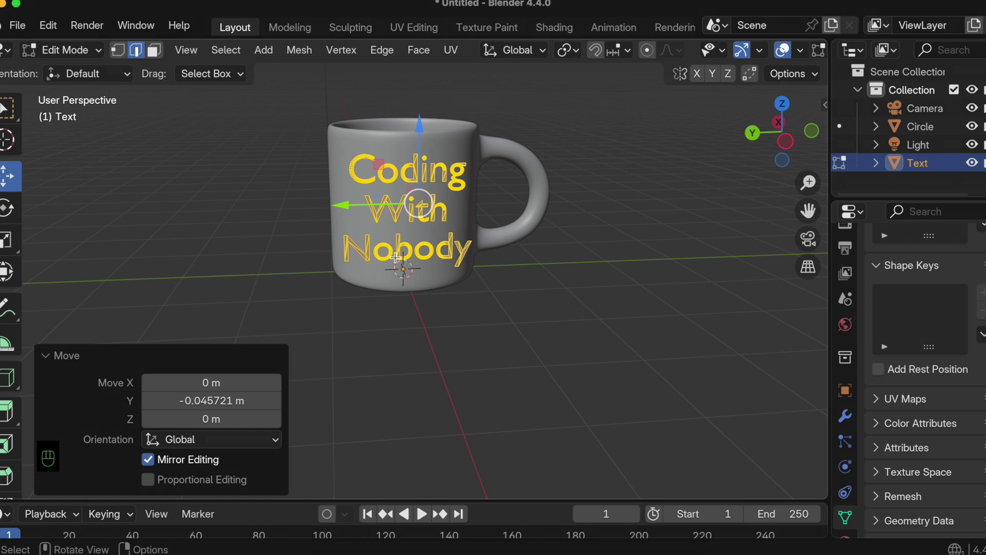
# - Add a Decimate modifier to the text mesh and set it to Planar
pyautogui.click(845, 415)
pyautogui.click(907, 274)
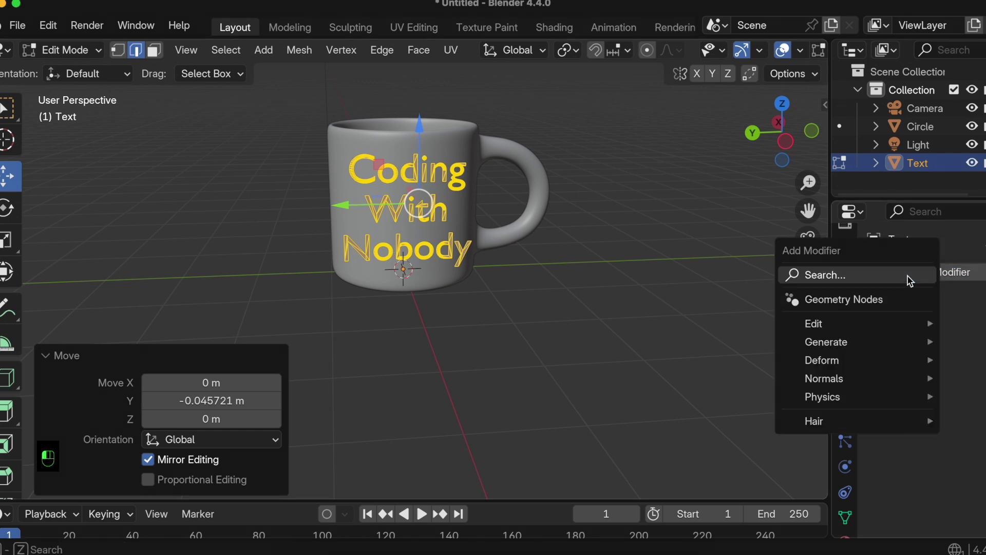
pyautogui.write('decim')
pyautogui.press('Return')
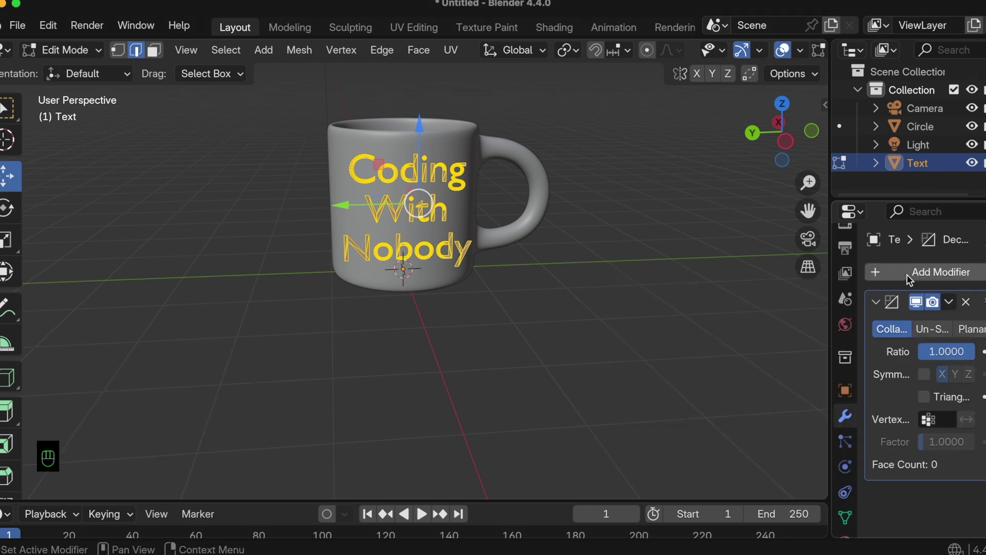
pyautogui.click(971, 328)
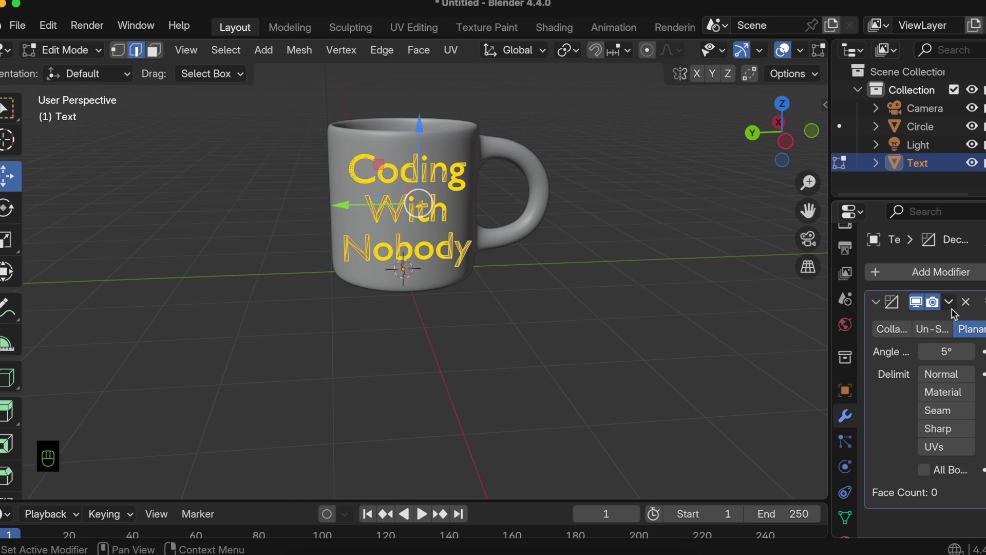
# - Switch to Object Mode and apply the text's Decimate modifier
pyautogui.click(64, 50)
pyautogui.click(72, 69)
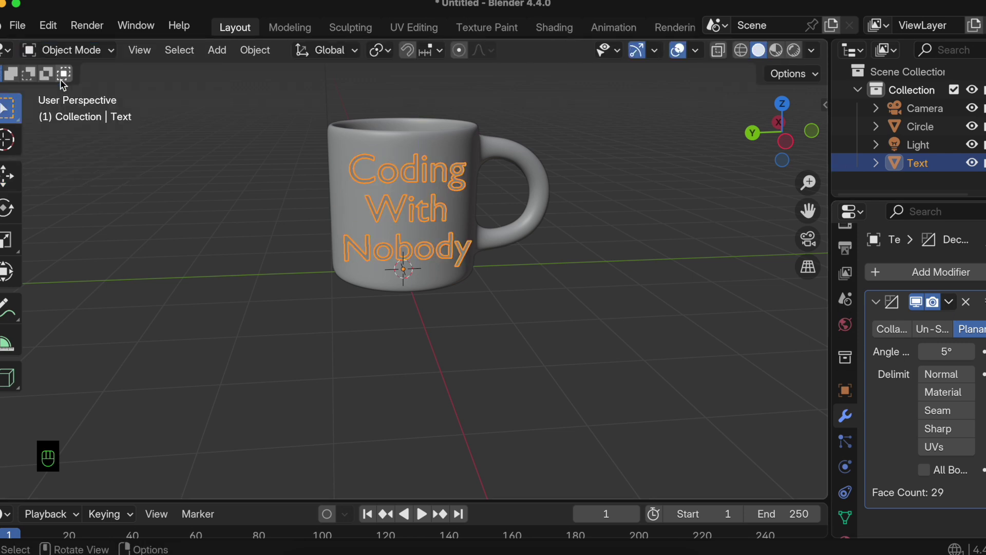
pyautogui.click(949, 302)
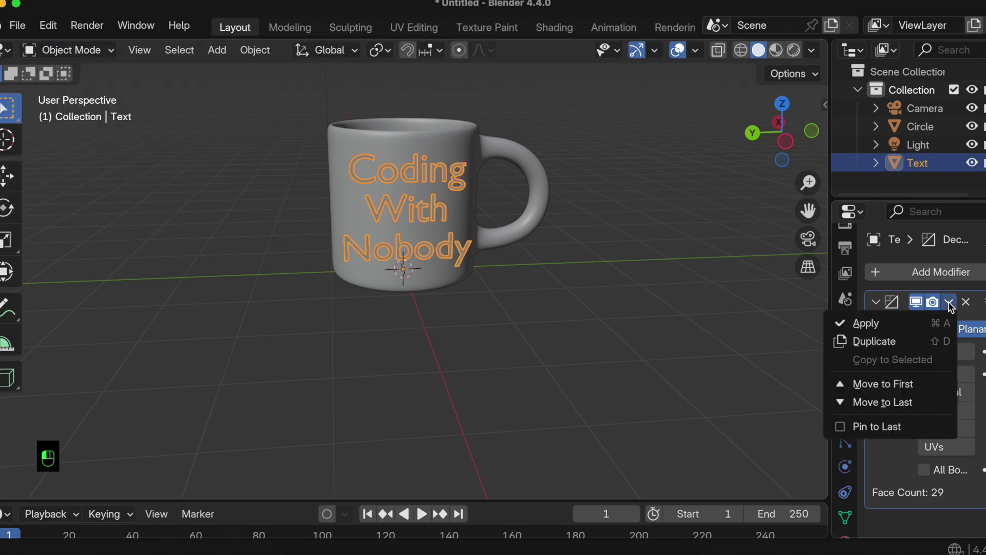
pyautogui.click(921, 319)
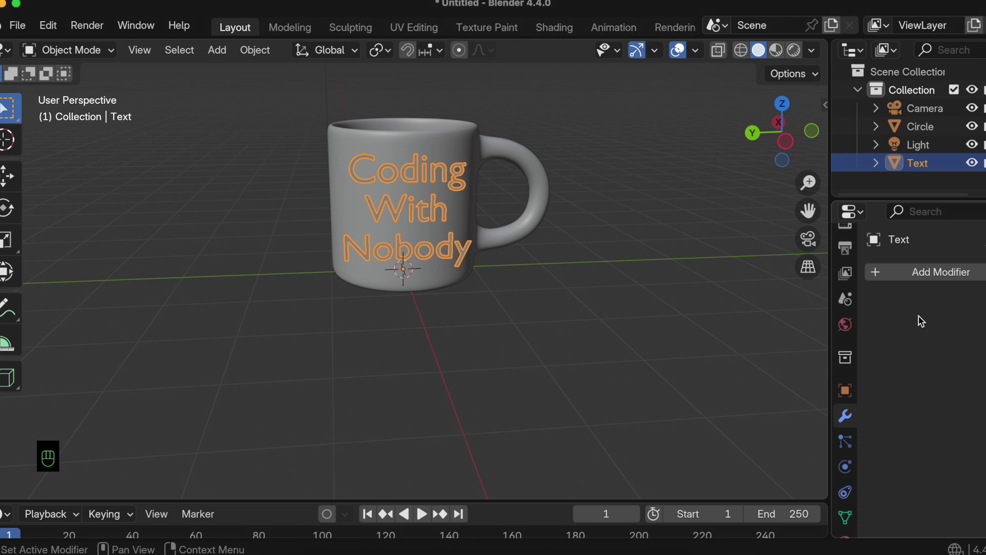
# - Add a Shrinkwrap modifier to the text with the mug object Circle as its target
pyautogui.click(890, 272)
pyautogui.write('shrink')
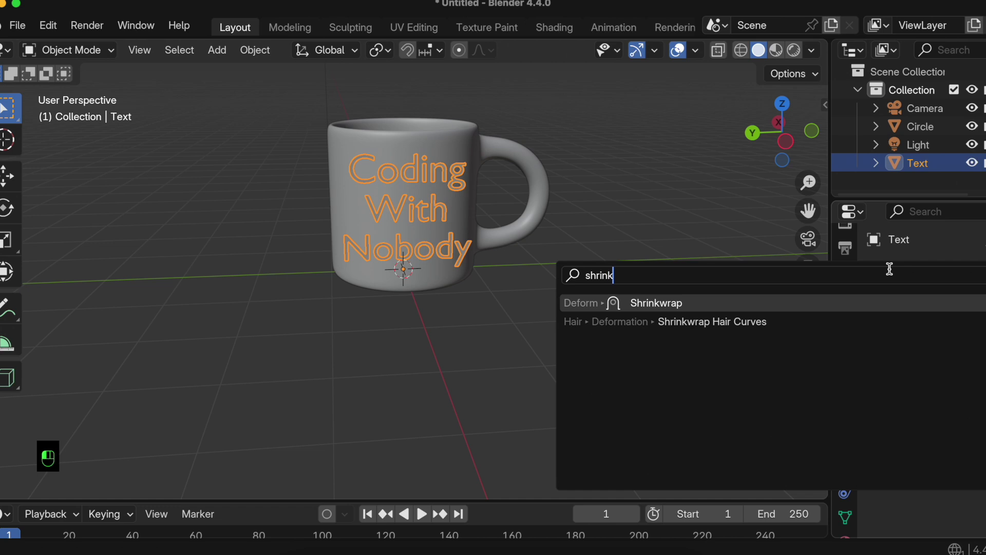
pyautogui.press('Return')
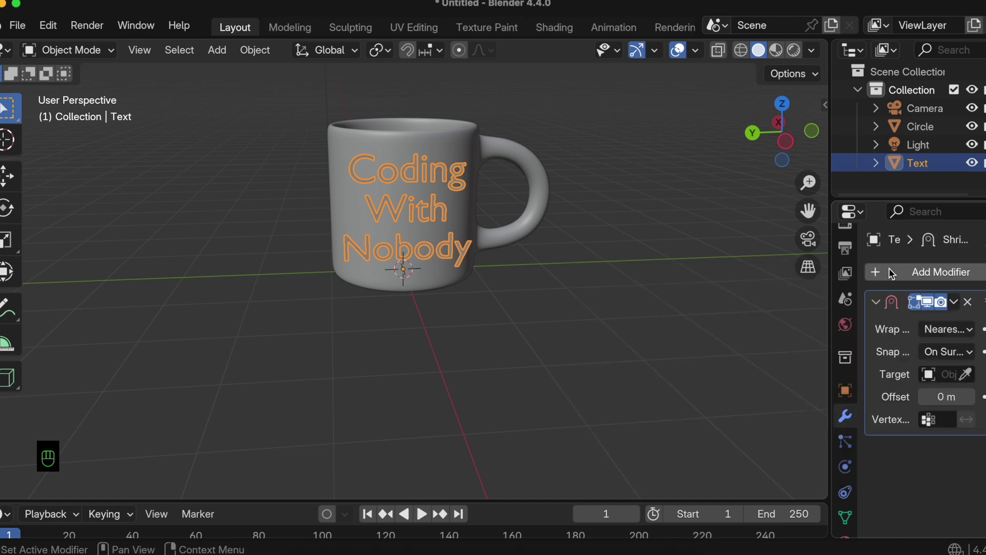
pyautogui.click(941, 373)
pyautogui.click(732, 184)
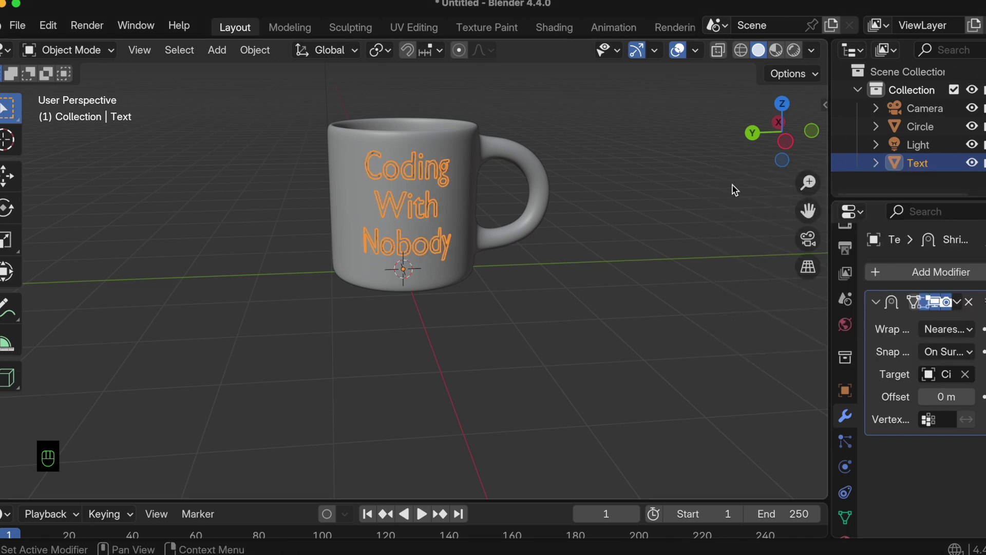
# - Set the Shrinkwrap wrap method to Project and enable the Negative direction alongside Positive
pyautogui.hscroll(-10, 446, 237)
pyautogui.hscroll(7, 446, 237)
pyautogui.hscroll(6, 448, 237)
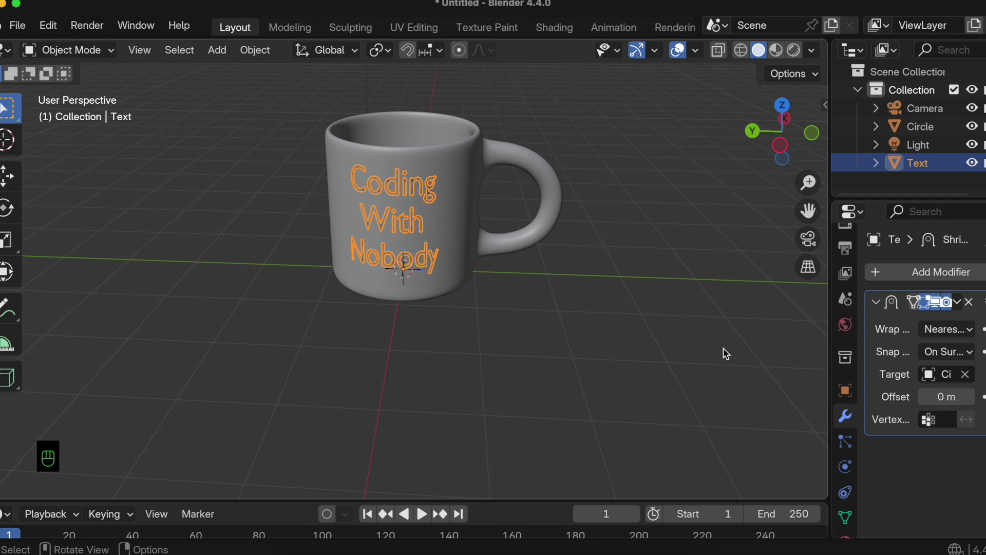
pyautogui.click(961, 329)
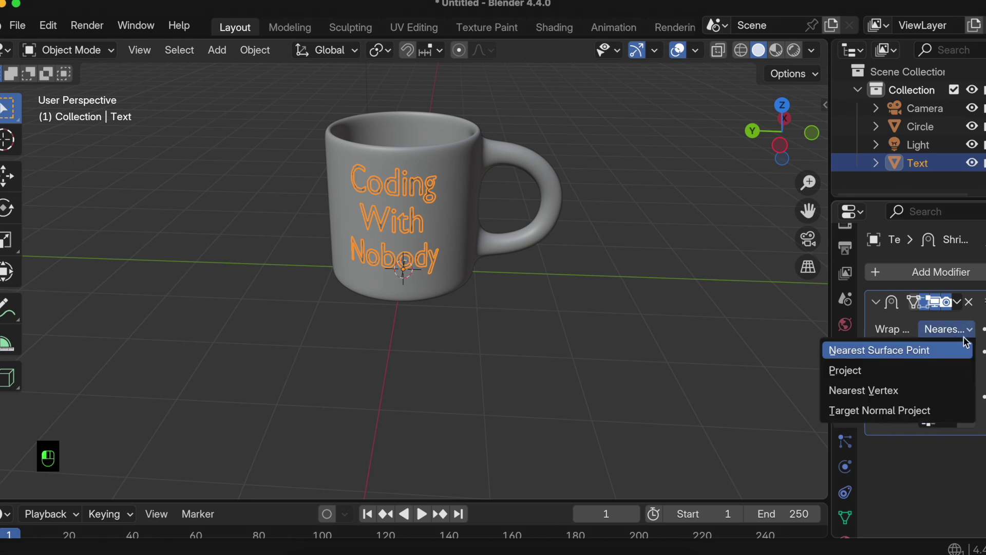
pyautogui.click(908, 377)
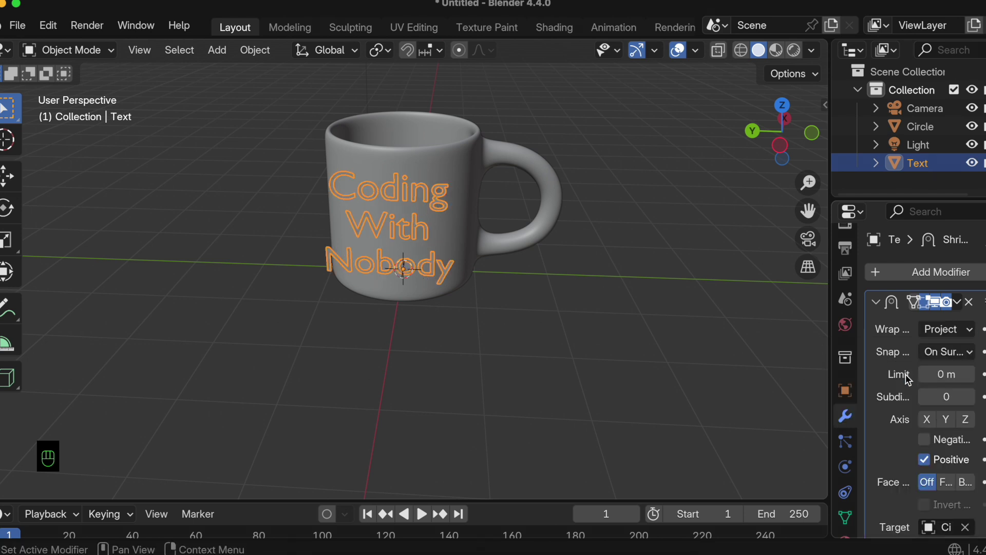
pyautogui.click(925, 440)
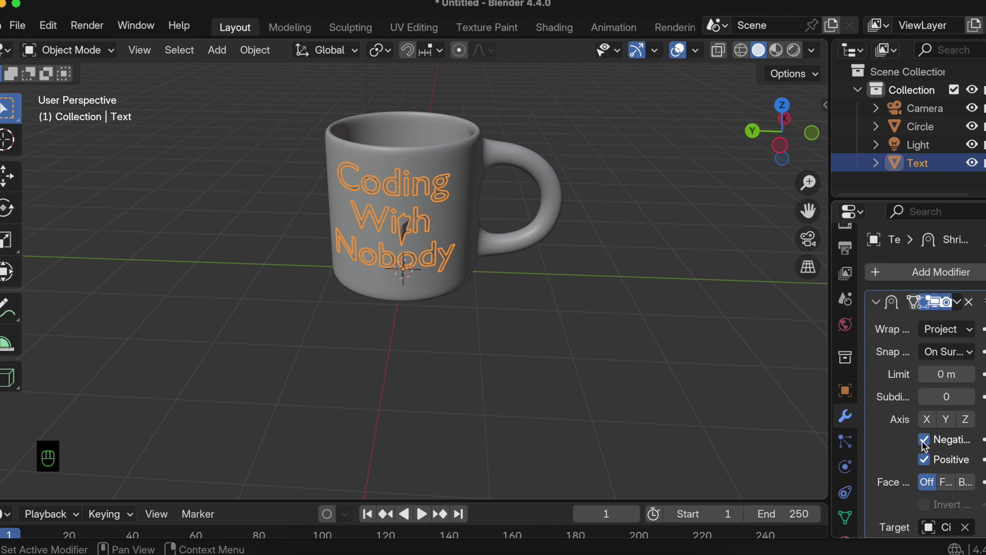
# - Add a Solidify modifier to the text below the Shrinkwrap modifier and bring up its thickness settings
pyautogui.scroll(3, 402, 174)
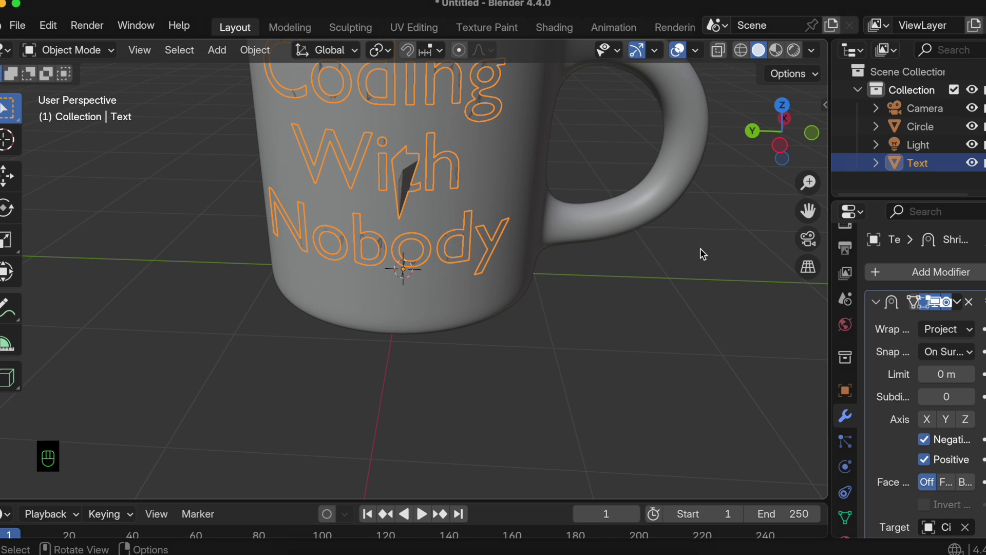
pyautogui.click(925, 272)
pyautogui.write('sol')
pyautogui.press('Return')
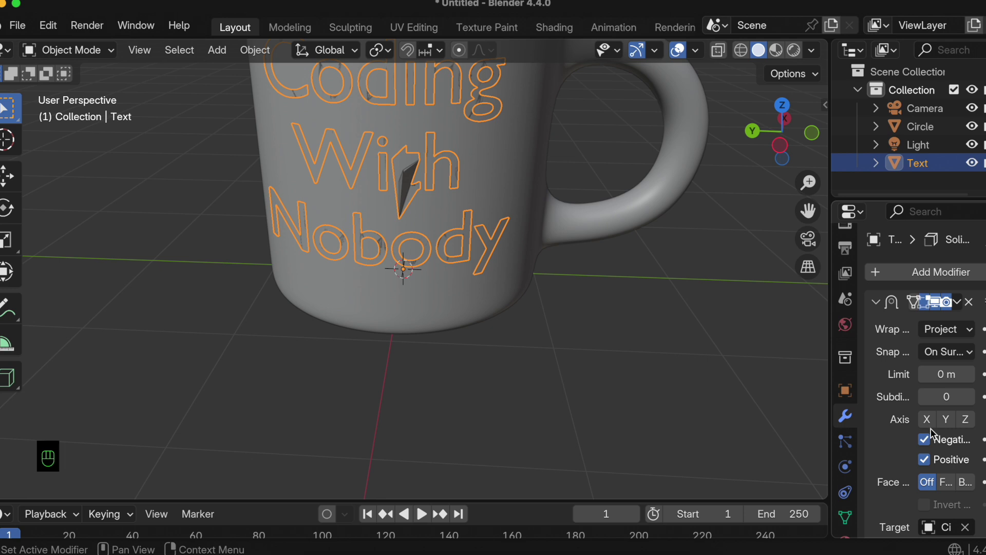
pyautogui.scroll(-8, 940, 442)
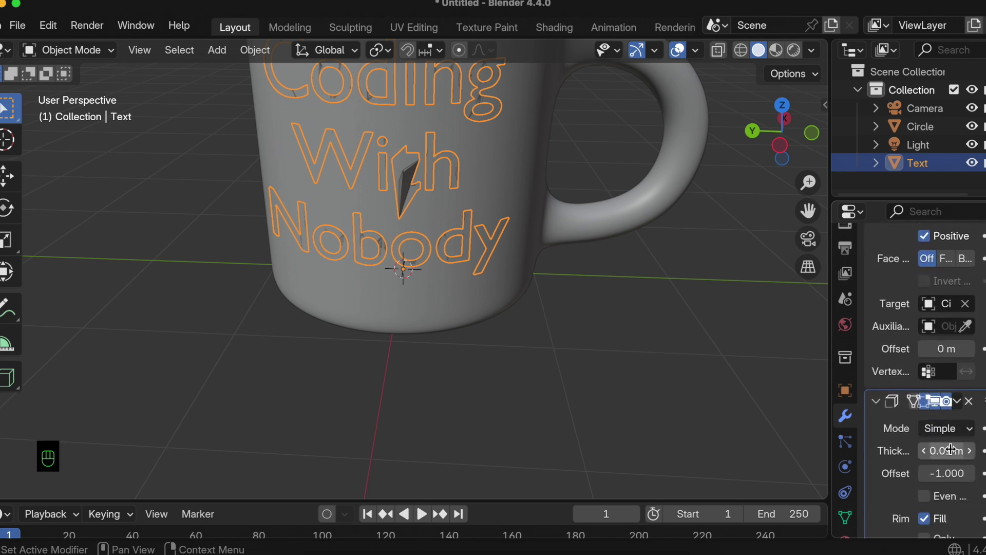
# - Set the thickness of the text's Solidify modifier to 0.012 m
pyautogui.click(951, 450)
pyautogui.click(951, 450)
pyautogui.press('Left')
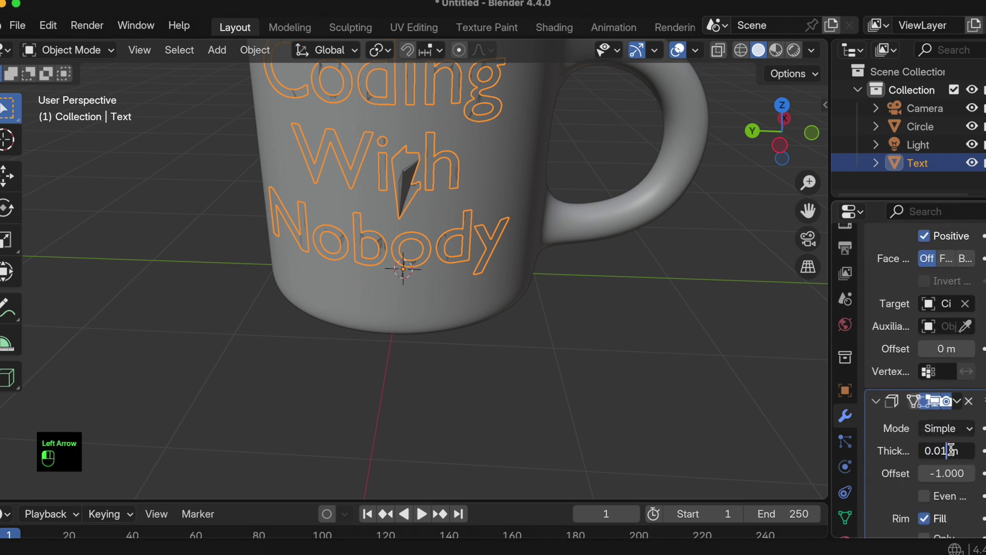
pyautogui.write('2')
pyautogui.press('Return')
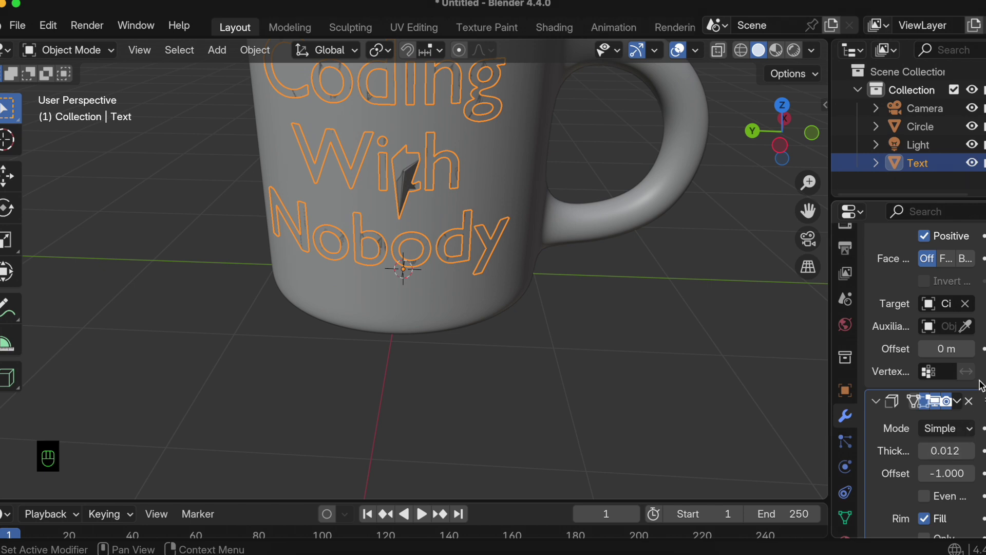
# - Disable the Positive direction in the text's Shrinkwrap modifier and change its wrap method to Nearest Surface Point
pyautogui.scroll(6, 950, 354)
pyautogui.scroll(4, 951, 354)
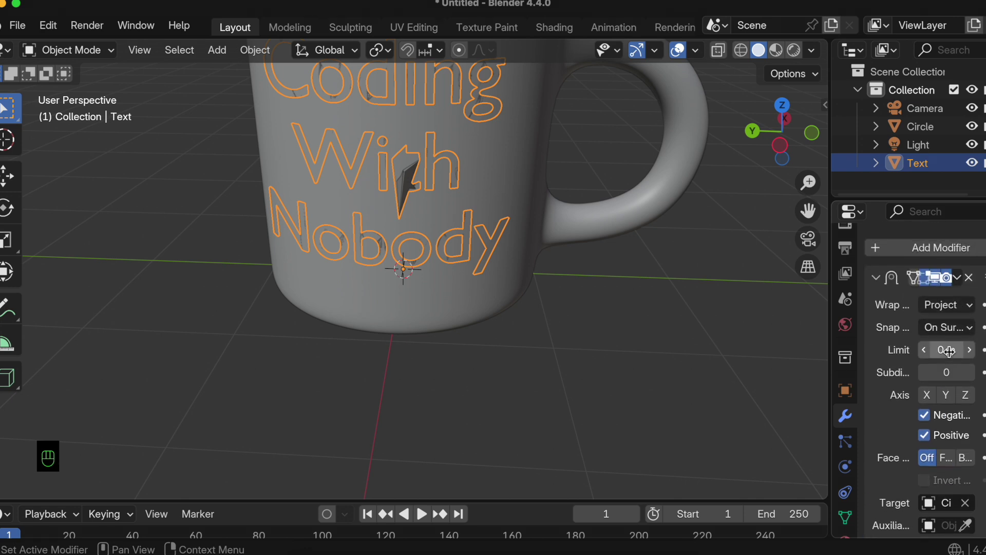
pyautogui.click(927, 435)
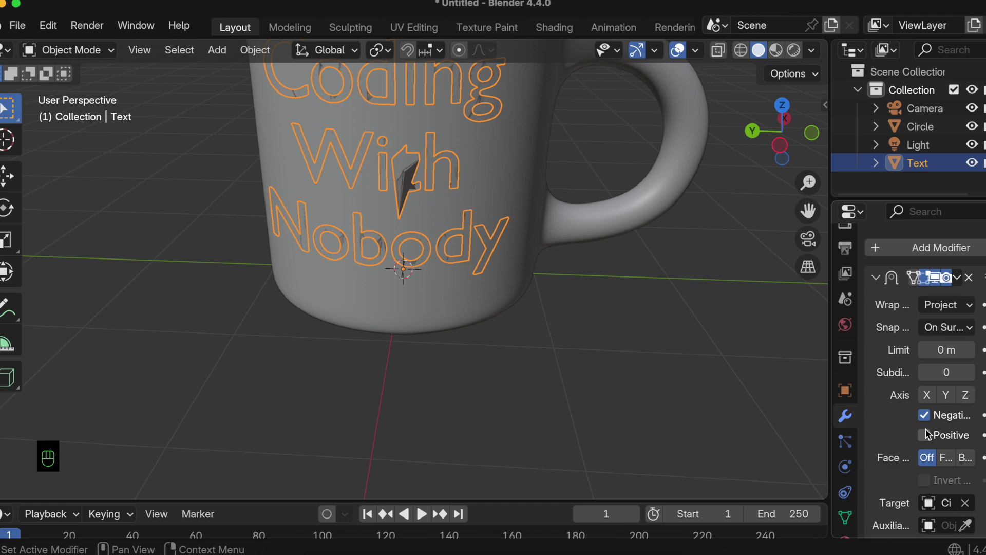
pyautogui.click(942, 305)
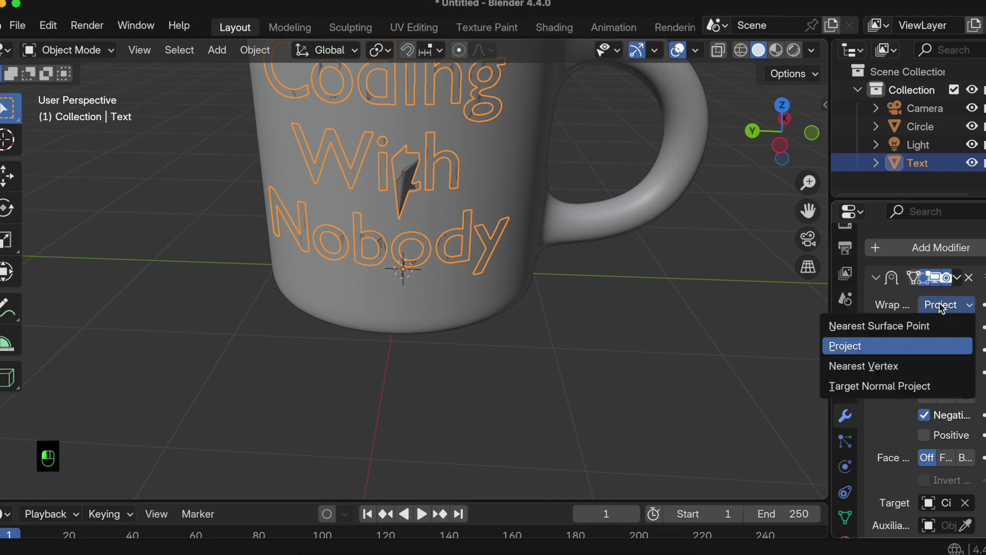
pyautogui.click(921, 320)
# - Reverse the text's Solidify extrusion by changing the thickness to about -0.028 m
pyautogui.hscroll(-5, 586, 309)
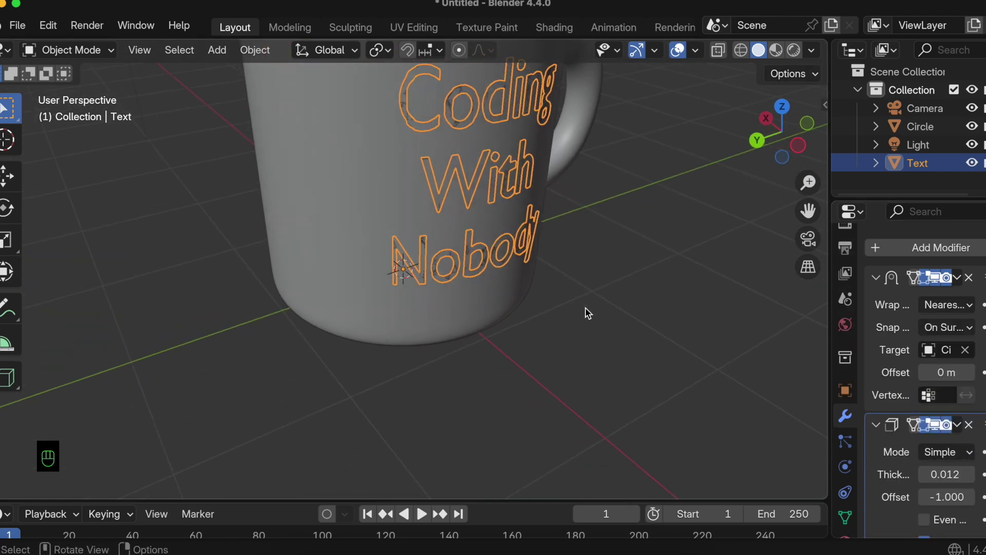
pyautogui.hscroll(-10, 585, 308)
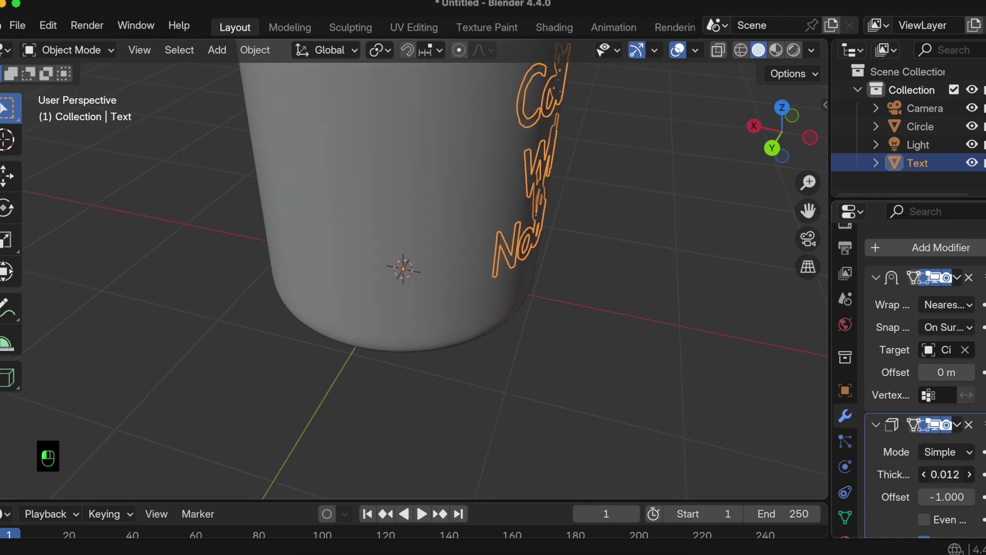
pyautogui.moveTo(946, 474)
pyautogui.mouseDown()
pyautogui.moveTo(972, 474)
pyautogui.moveTo(937, 474)
pyautogui.mouseUp()
# - Set the text's Solidify thickness to -0.018 m
pyautogui.hscroll(10, 688, 399)
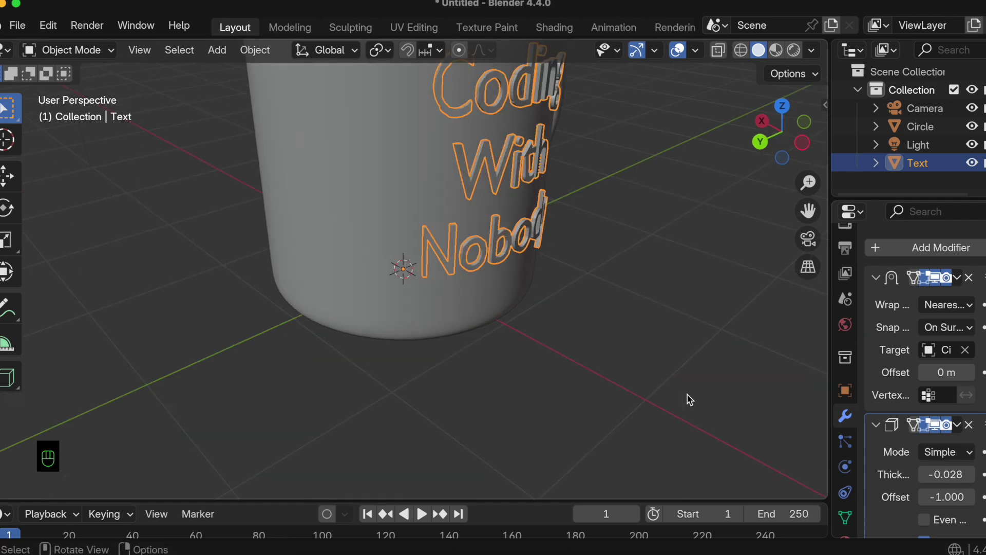
pyautogui.hscroll(10, 689, 398)
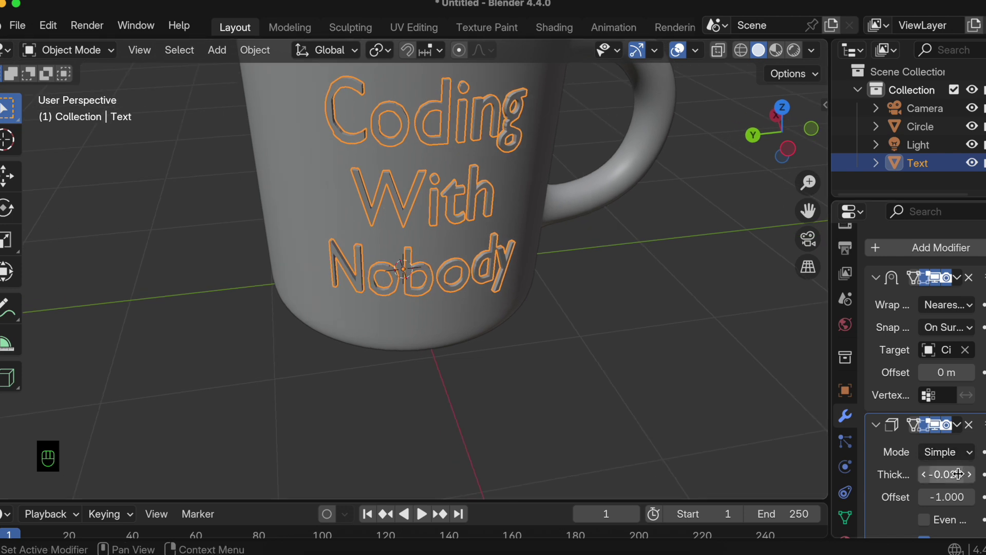
pyautogui.click(940, 474)
pyautogui.press('Right')
pyautogui.press('Right')
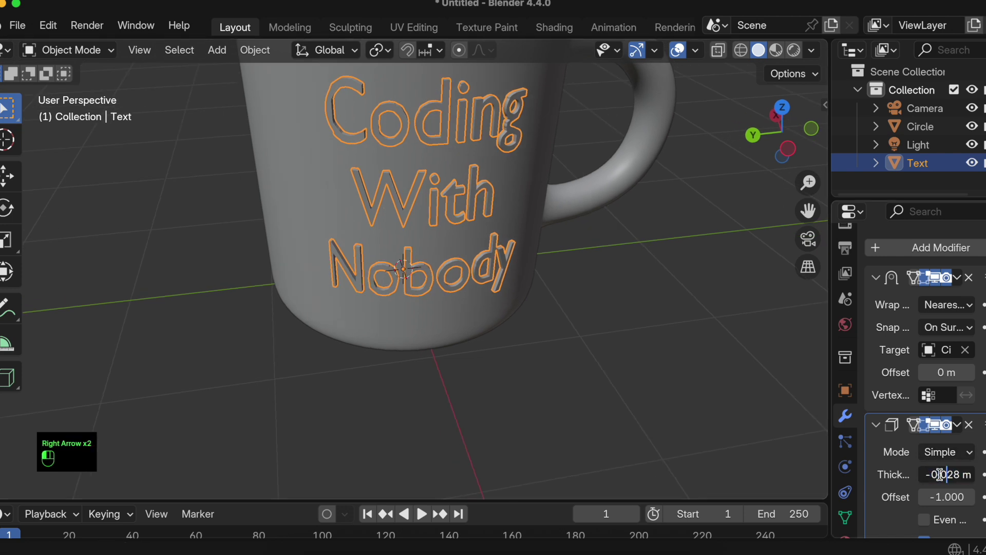
pyautogui.press('BackSpace')
pyautogui.write('1')
pyautogui.press('Return')
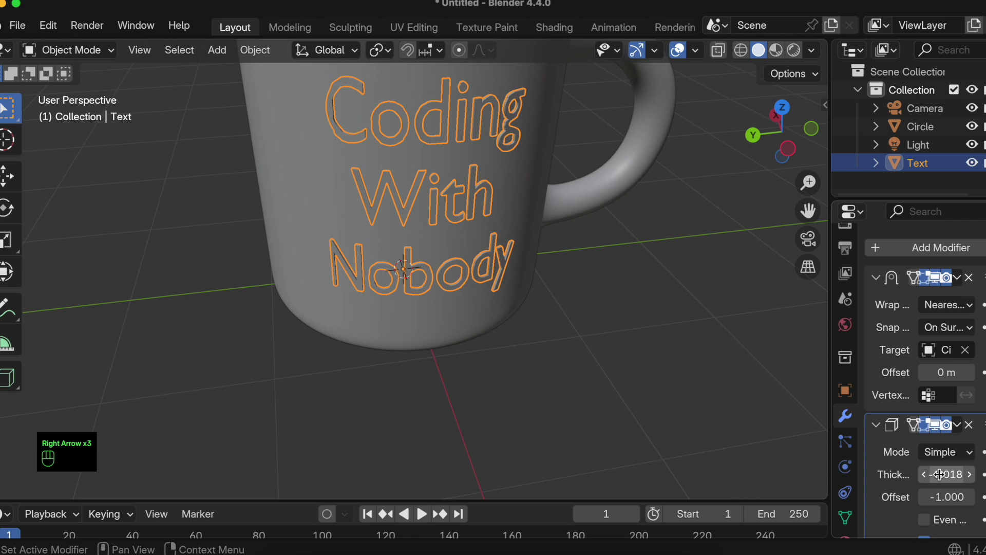
# - Set the text's Solidify thickness to about -0.01 m and check the raised lettering around the mug's side
pyautogui.hscroll(-10, 649, 439)
pyautogui.hscroll(4, 650, 439)
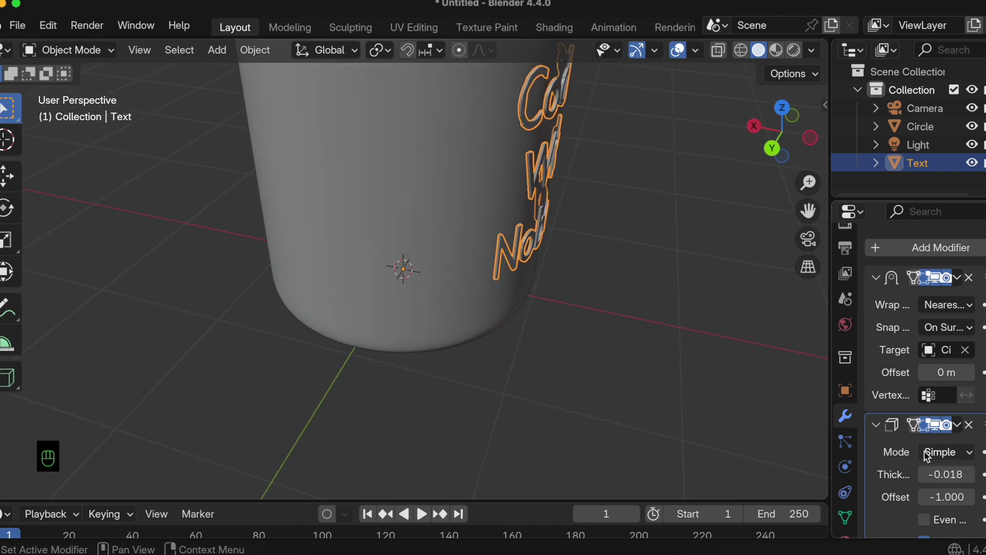
pyautogui.moveTo(951, 477); pyautogui.dragTo(958, 477)
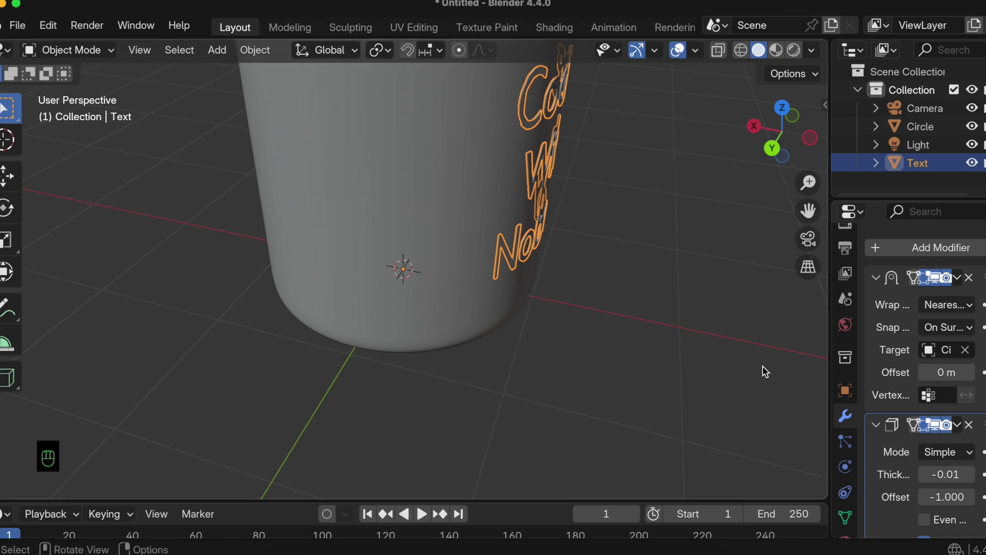
pyautogui.hscroll(8, 503, 276)
pyautogui.hscroll(2, 504, 303)
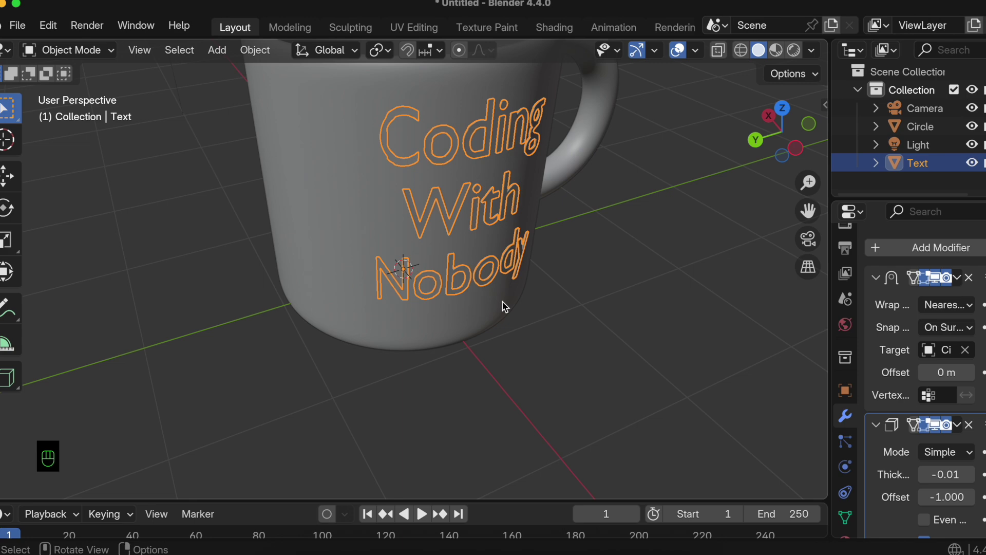
# - In the Shading workspace, create a new material for the text and set its Base Color to black
pyautogui.click(553, 29)
pyautogui.scroll(5, 474, 151)
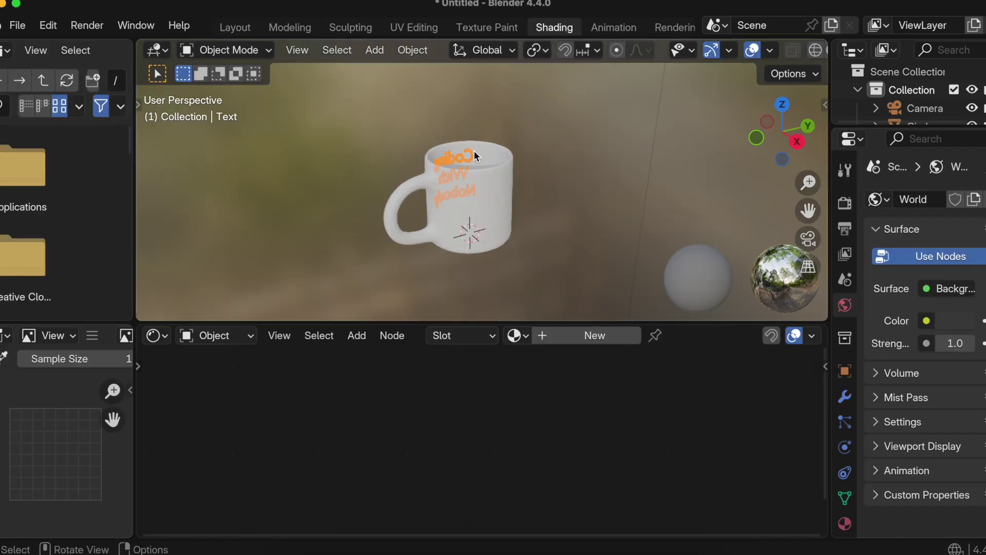
pyautogui.hscroll(-10, 474, 151)
pyautogui.hscroll(-6, 478, 157)
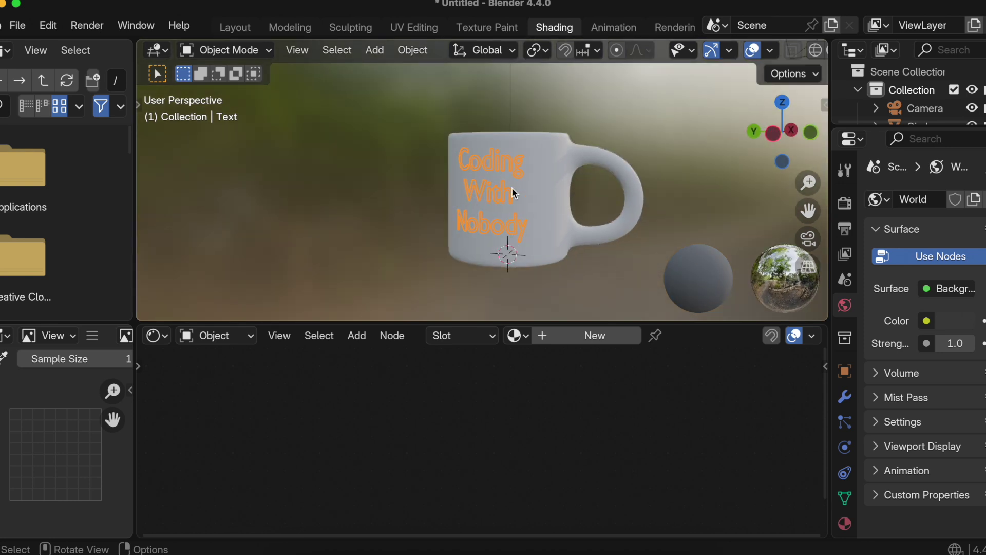
pyautogui.click(551, 335)
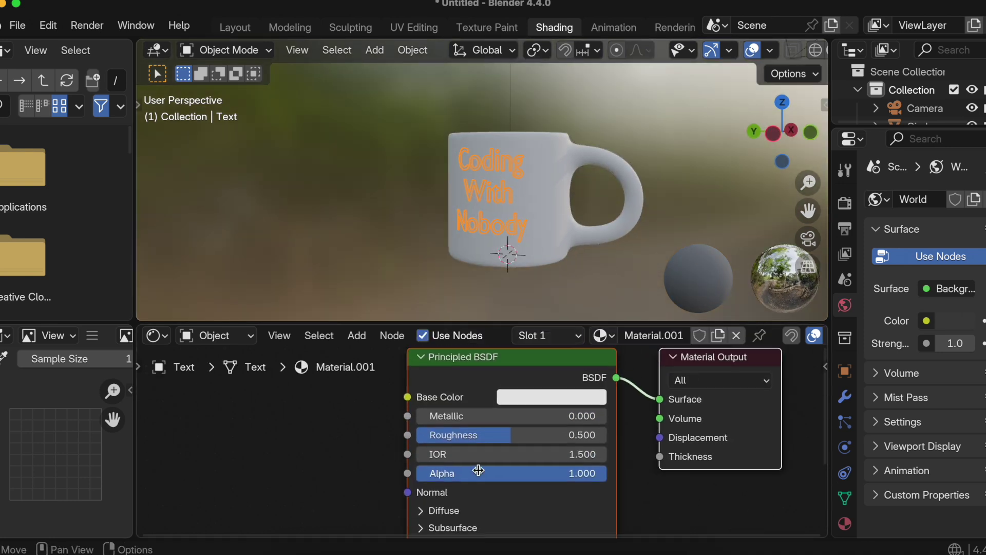
pyautogui.click(520, 428)
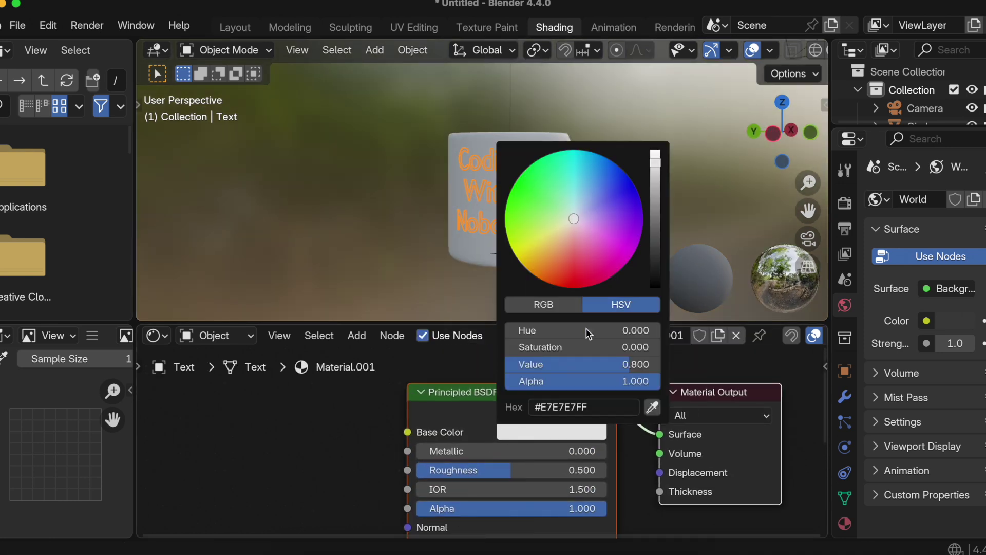
pyautogui.click(656, 286)
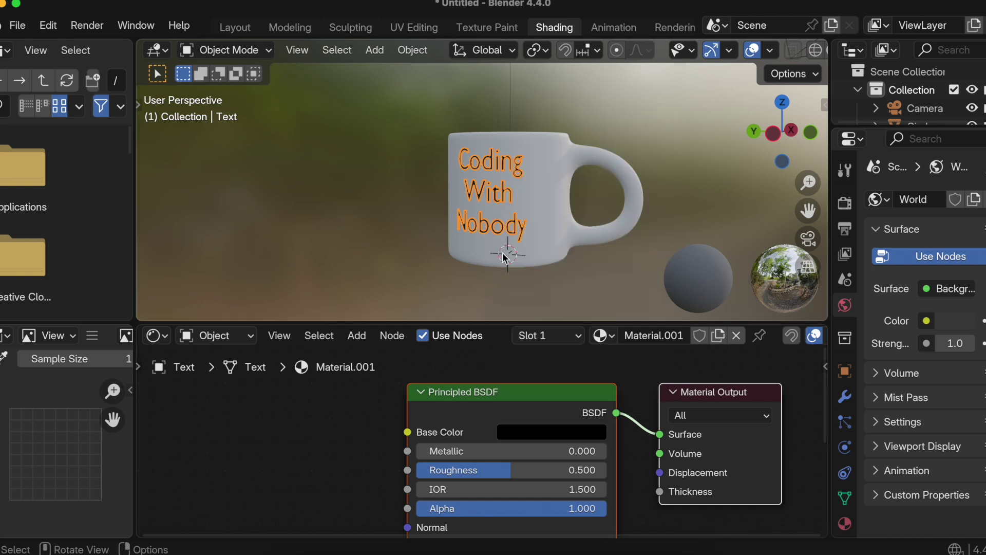
# - Select the mug object and assign it a new material with the default light Base Color
pyautogui.click(505, 259)
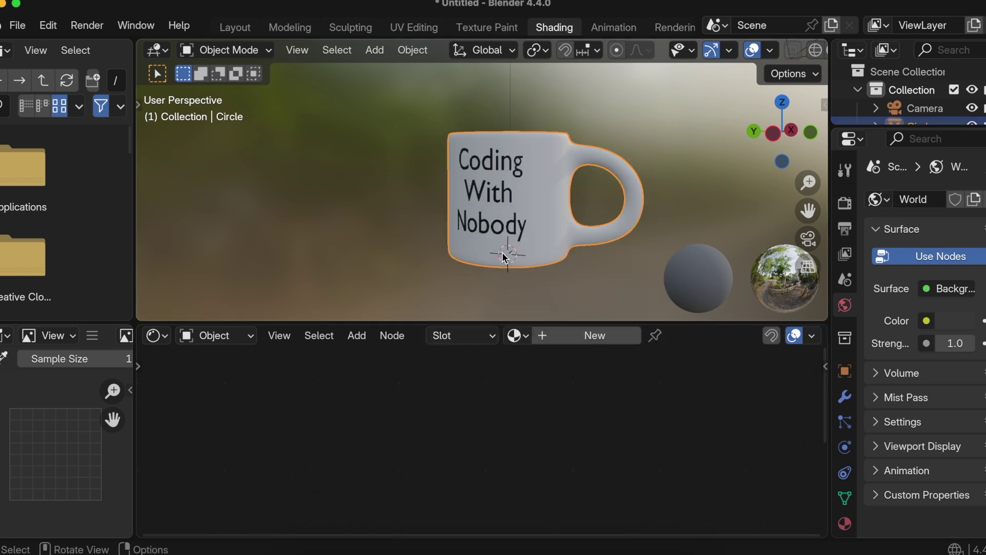
pyautogui.click(564, 342)
pyautogui.moveTo(519, 189)
pyautogui.mouseDown(button='middle')
pyautogui.moveTo(539, 190)
pyautogui.moveTo(519, 189)
pyautogui.mouseUp(button='middle')
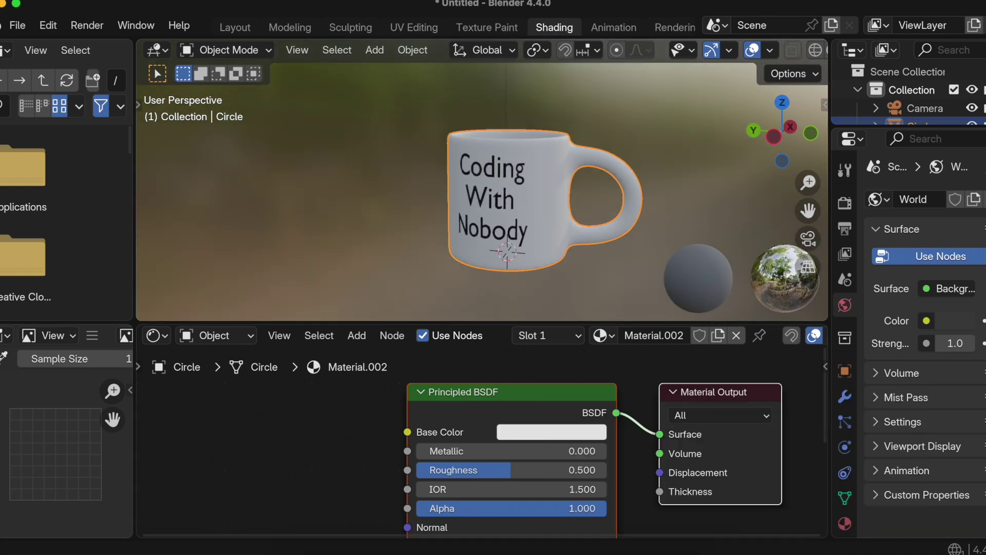
# - Export the scene to the Desktop as the glTF Binary file Untitled.glb with Apply Modifiers enabled for the mesh data
pyautogui.click(17, 25)
pyautogui.moveTo(154, 302)
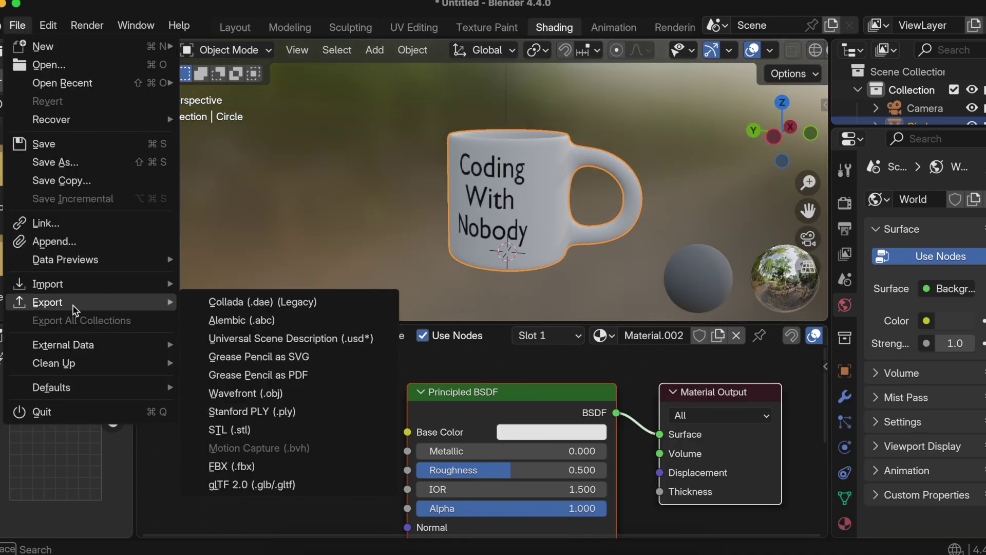
pyautogui.click(262, 485)
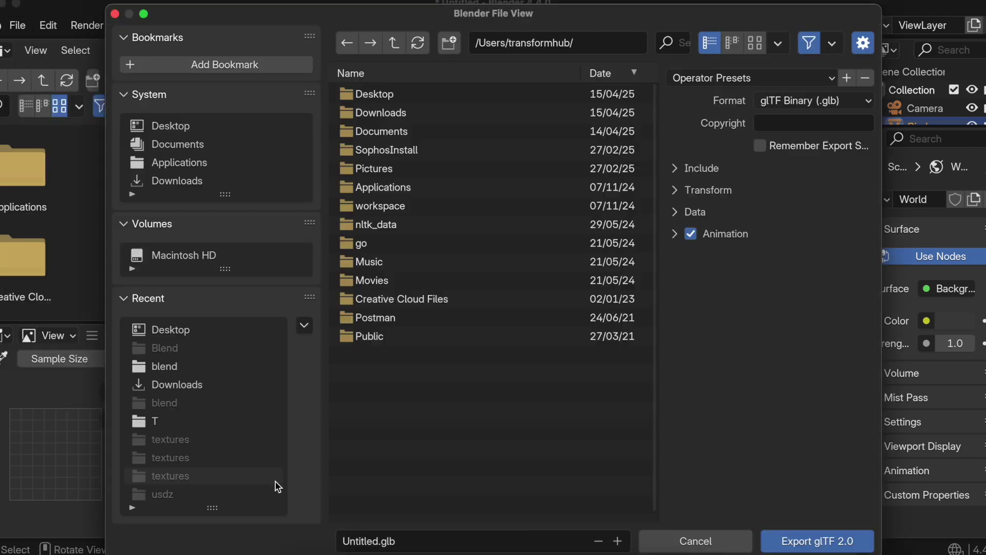
pyautogui.click(214, 129)
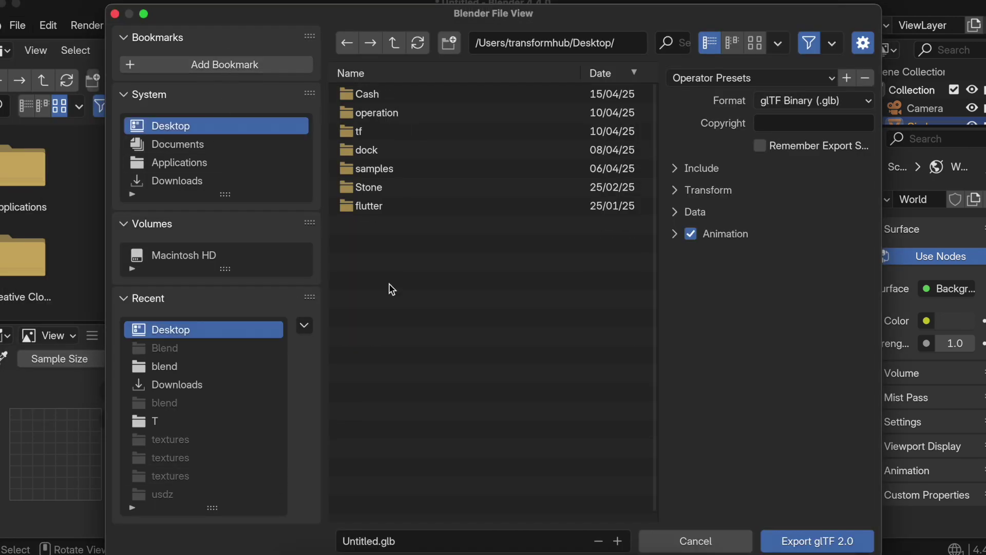
pyautogui.click(691, 218)
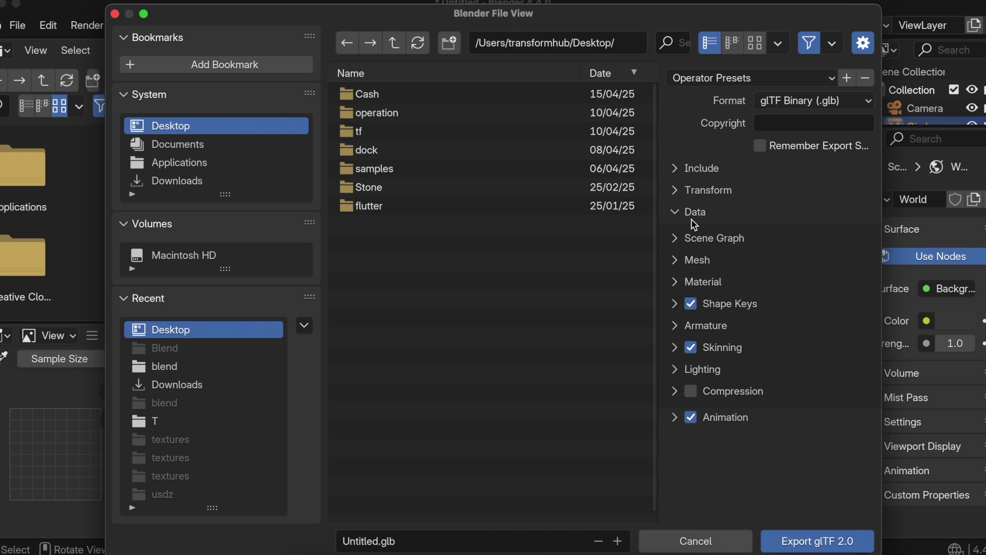
pyautogui.click(702, 262)
pyautogui.click(786, 290)
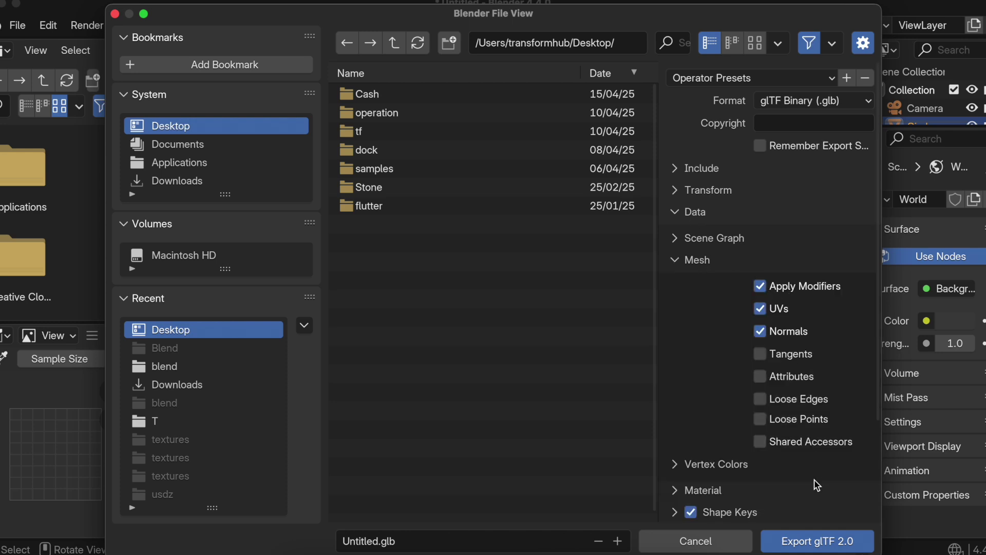
pyautogui.click(802, 543)
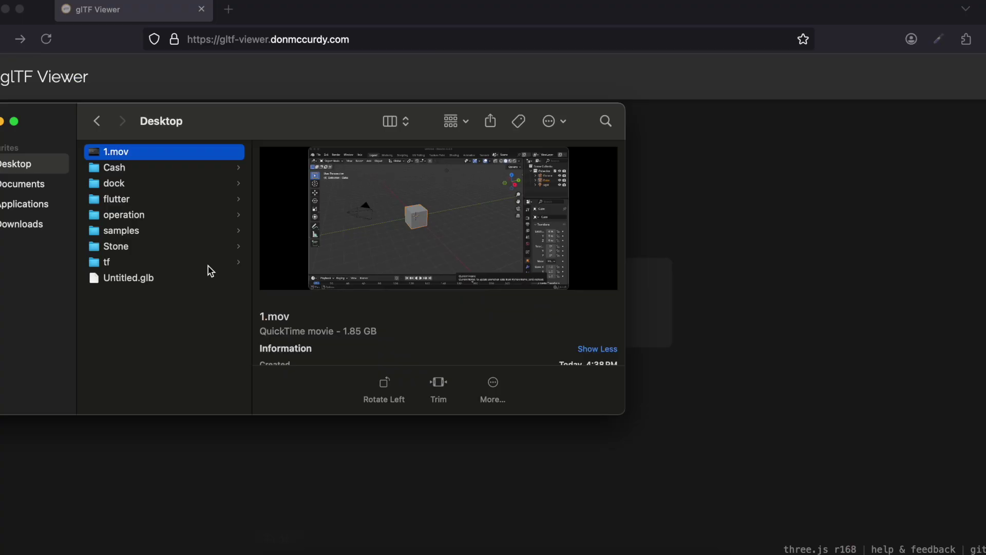
# - Switch to the glTF Viewer web page and load Untitled.glb from the Desktop to preview the mug
pyautogui.click(148, 278)
pyautogui.moveTo(120, 276); pyautogui.dragTo(332, 481)
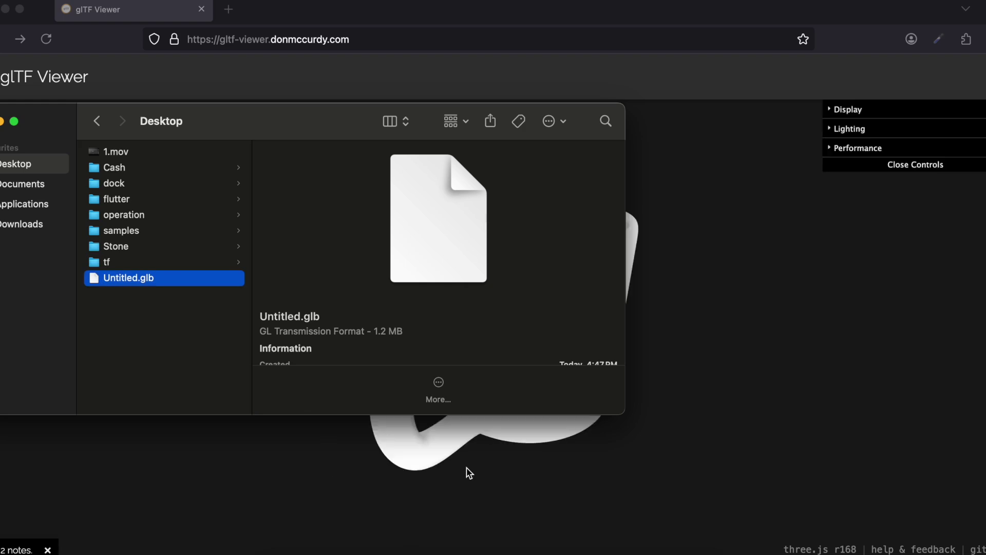
pyautogui.click(466, 467)
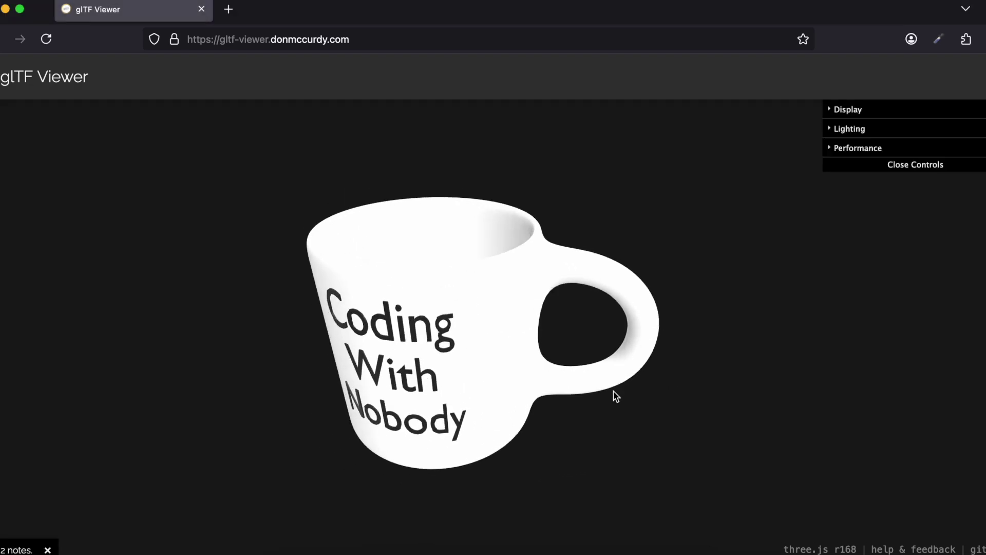